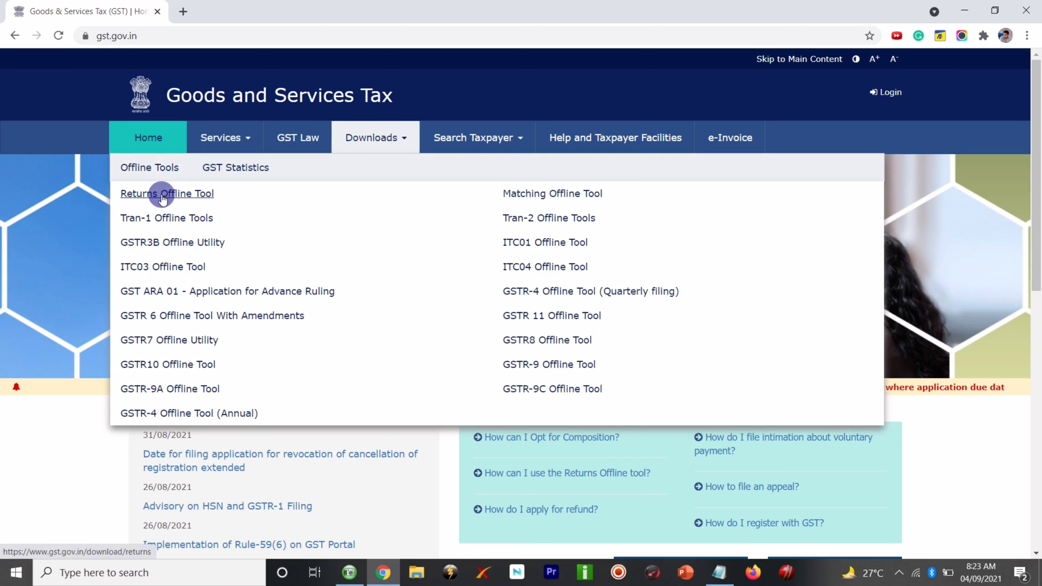
- Download the Returns Offline Tool V3.0.4 from the GST Portal as gst_offline_tool.zip
left_click(162, 193)
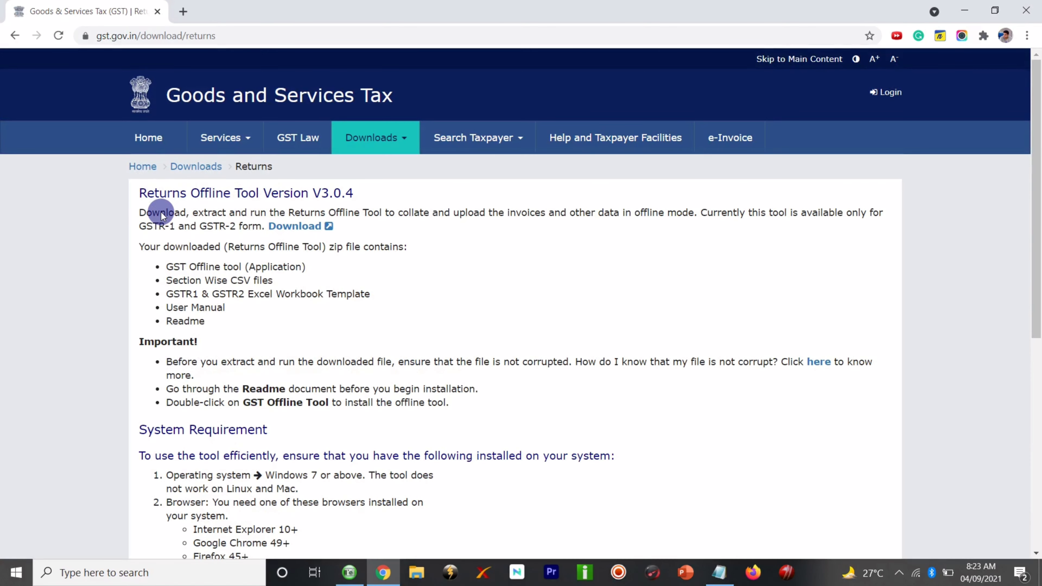
scroll(141, 276, "down", 1)
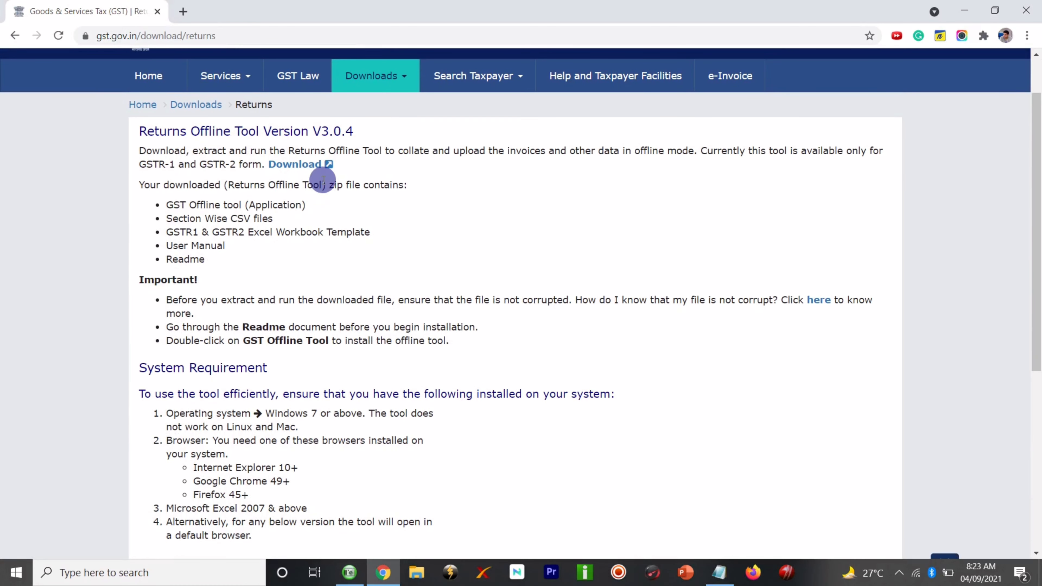
scroll(267, 213, "down", 1)
scroll(313, 282, "up", 1)
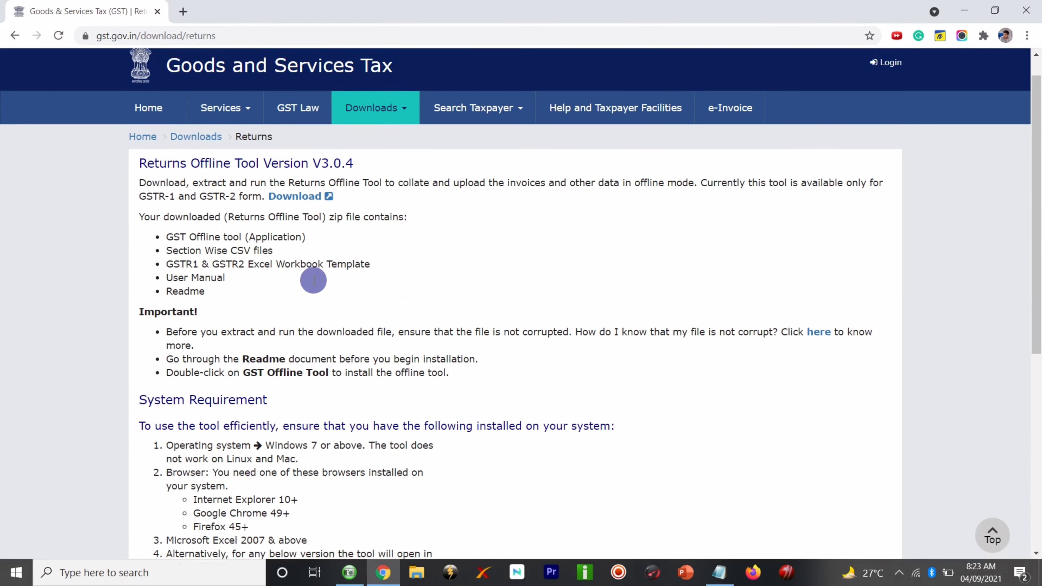
triple_click(334, 170)
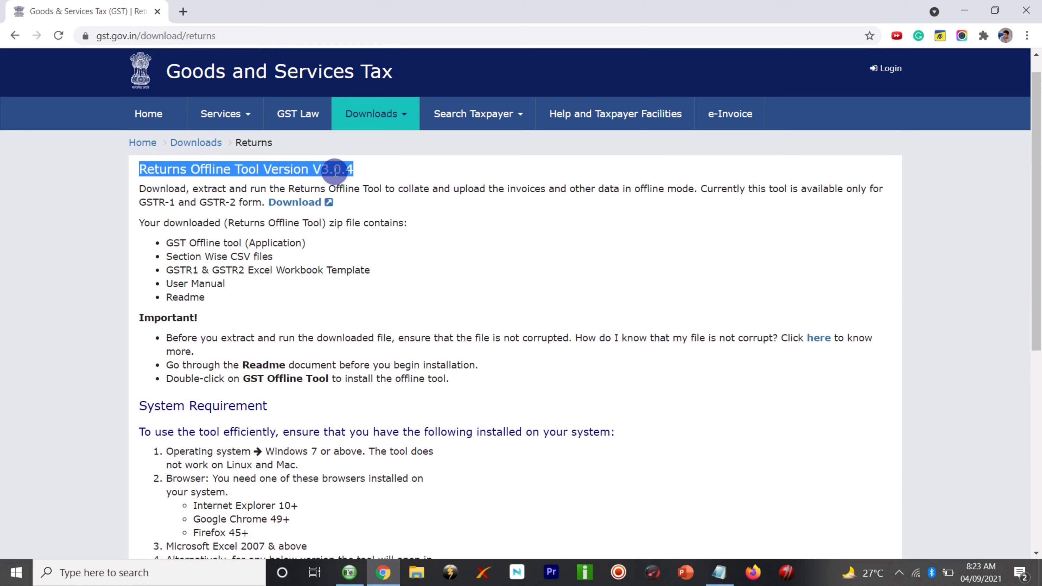
left_click(334, 170)
triple_click(336, 169)
left_click(358, 175)
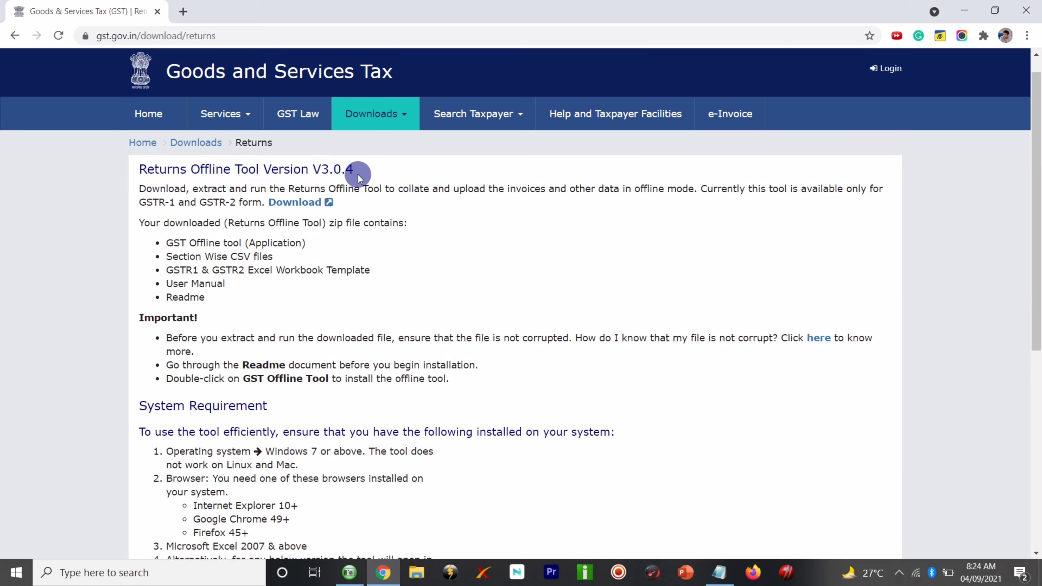
left_click(295, 205)
left_click(532, 254)
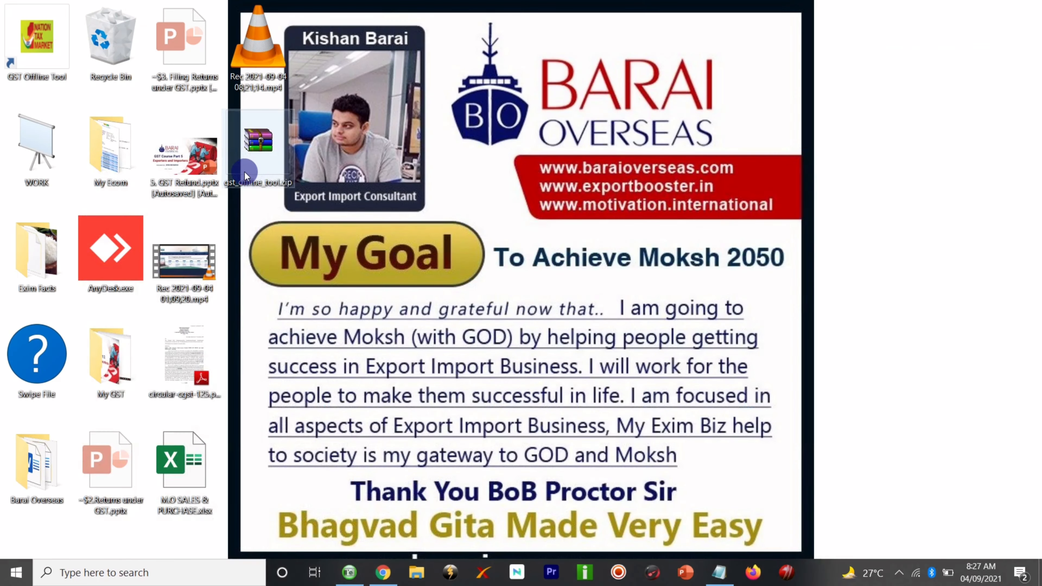
- Extract gst_offline_tool.zip with WinRAR to the suggested desktop folder and select it
left_click(251, 164)
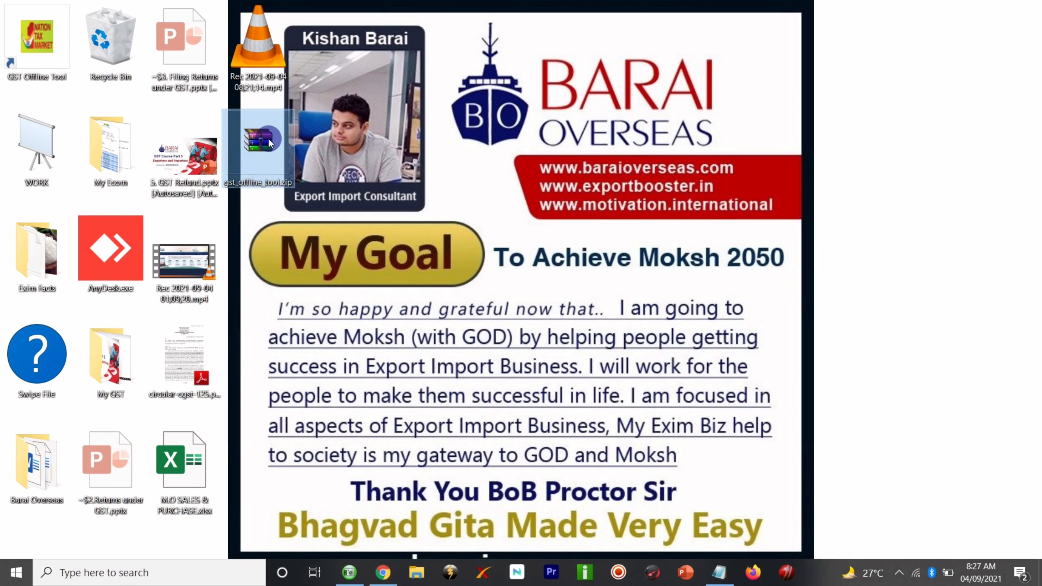
mouse_move(269, 139)
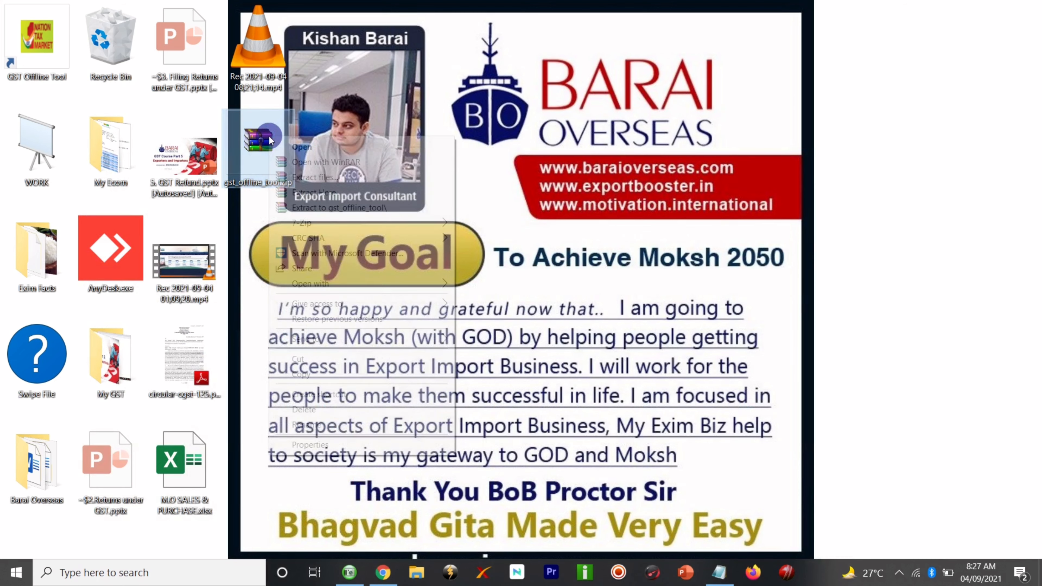
right_click(269, 139)
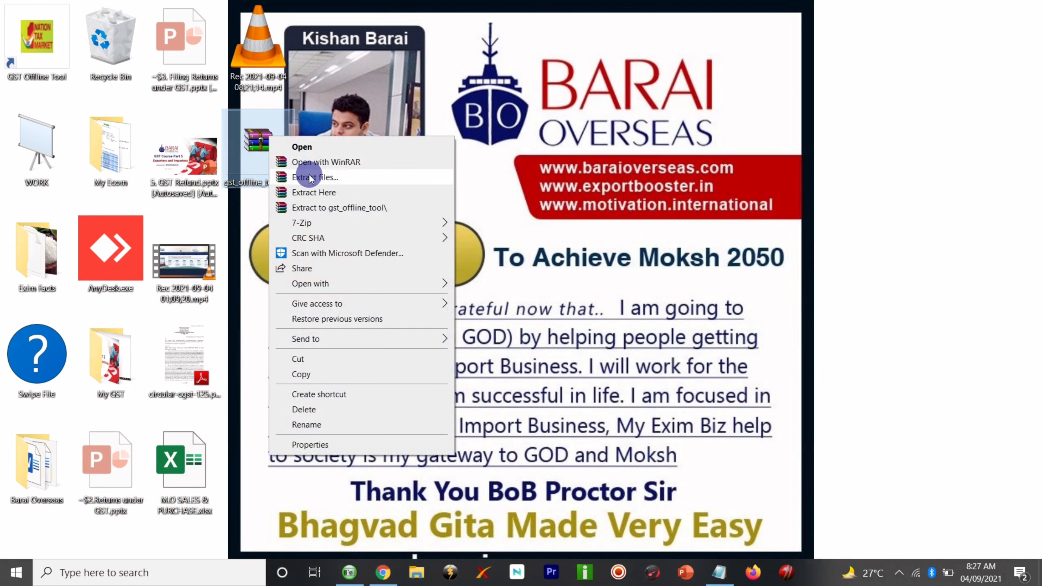
left_click(315, 179)
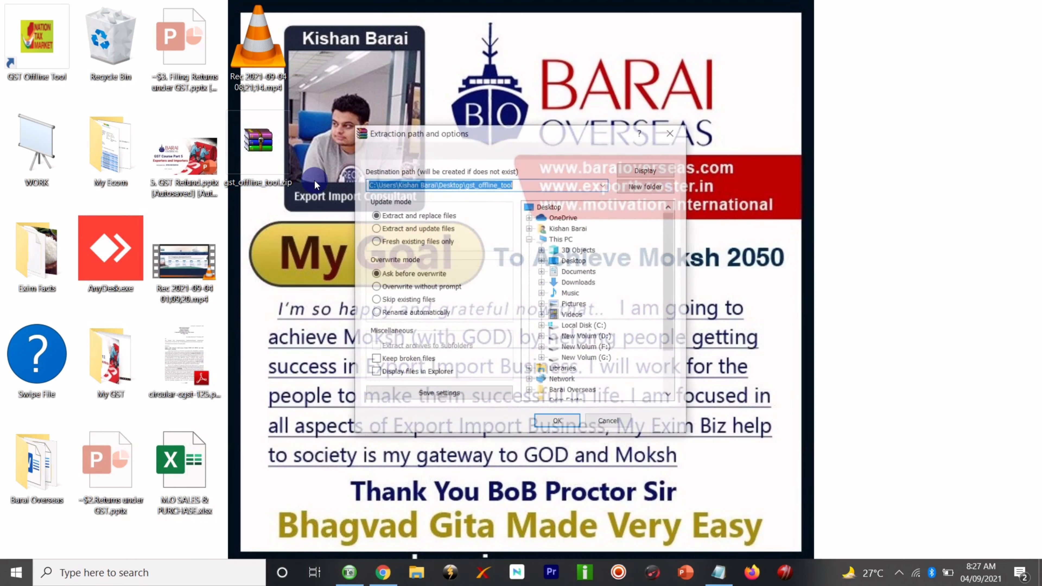
left_click(556, 422)
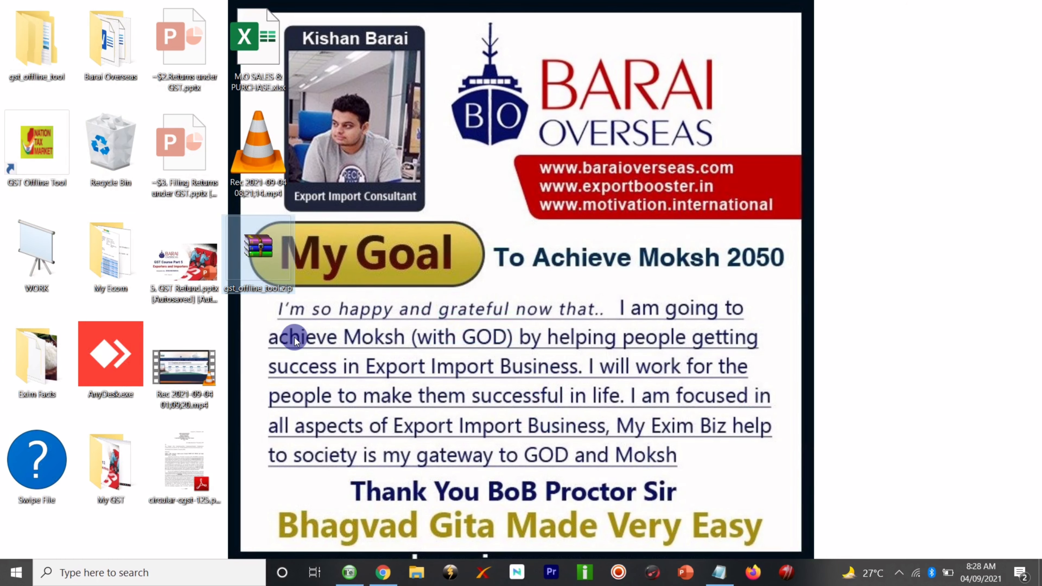
left_click(35, 48)
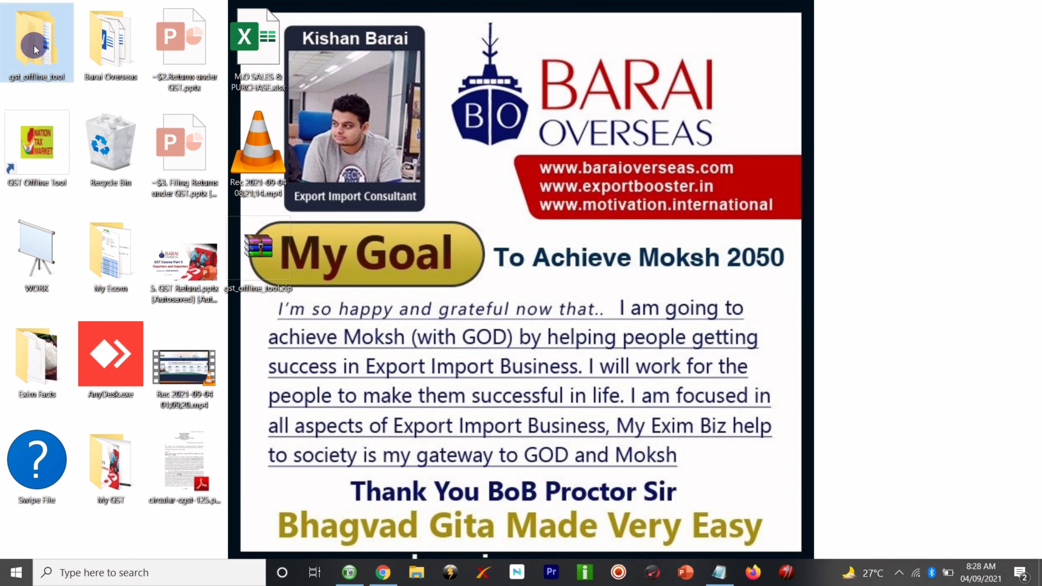
- Open the nested gst_offline_tool folder, widen the Name column, and select the GSTR1 workbook template
double_click(35, 49)
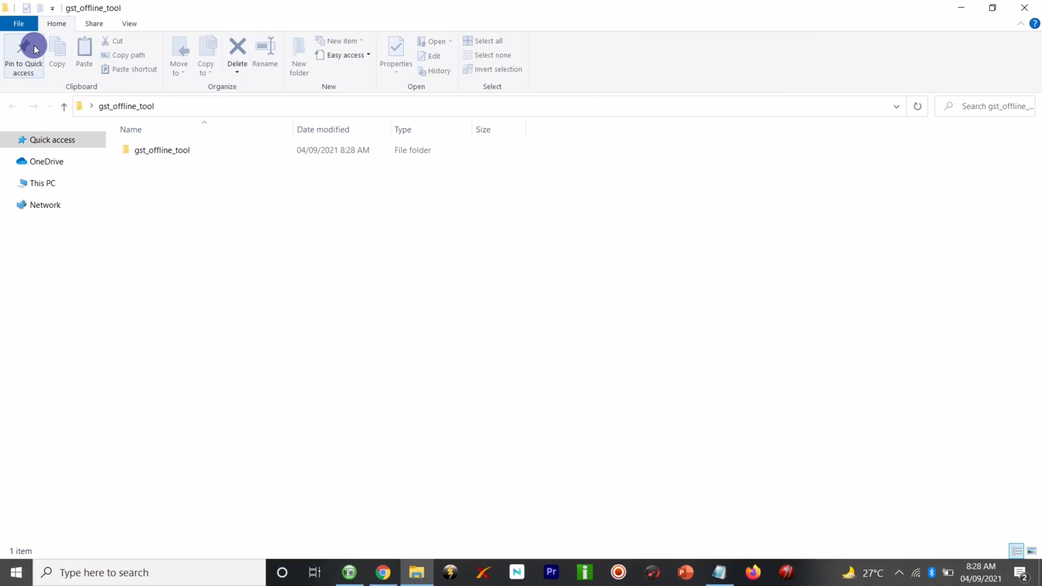
left_click(210, 151)
double_click(222, 150)
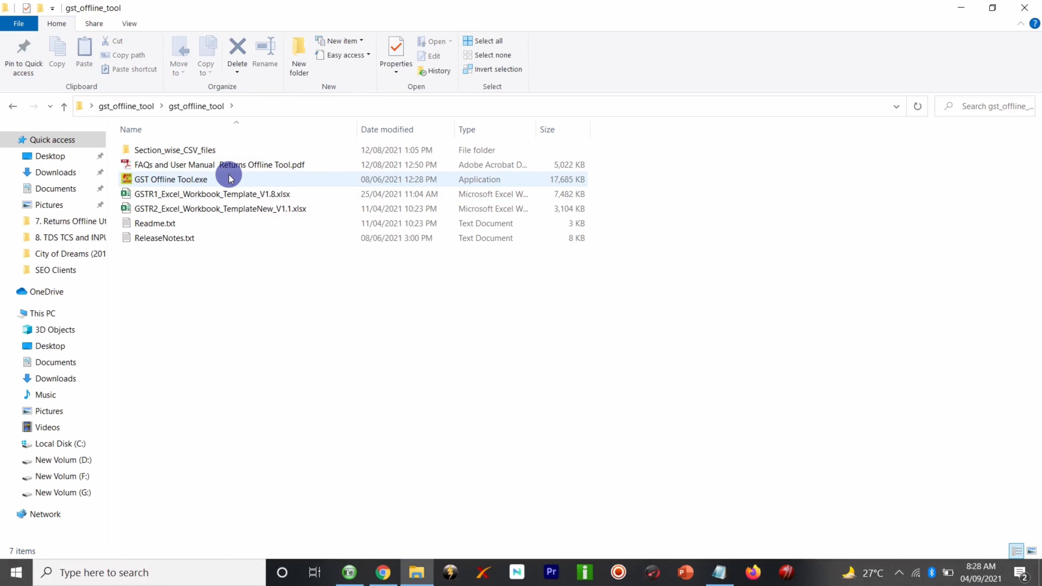
left_click(961, 7)
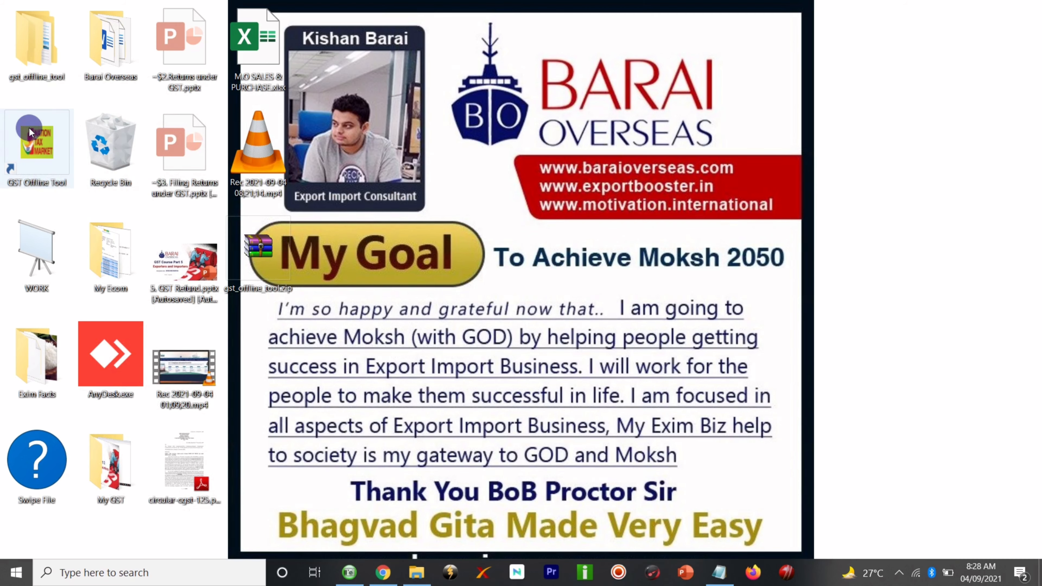
double_click(36, 41)
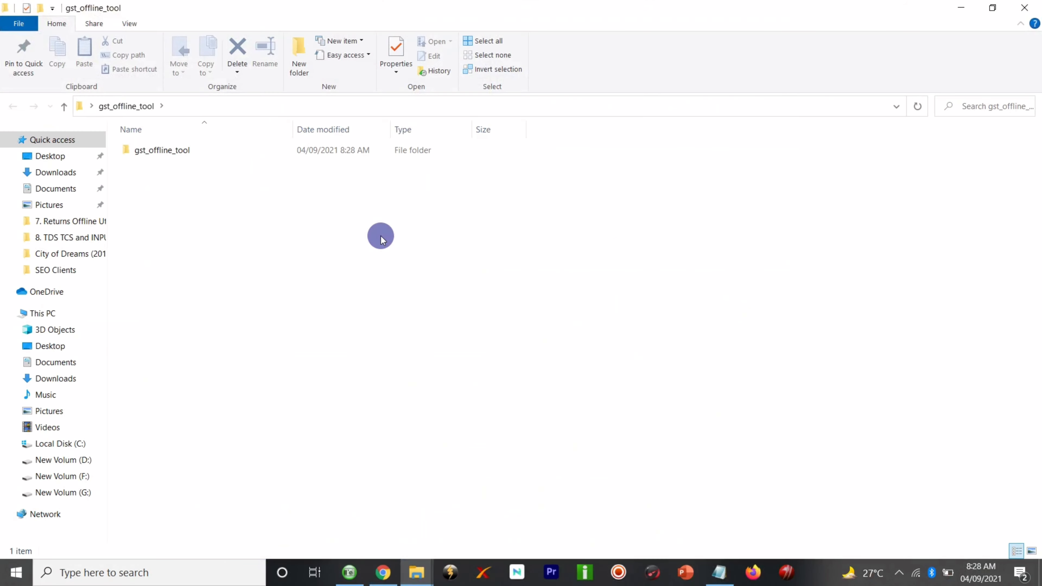
double_click(204, 150)
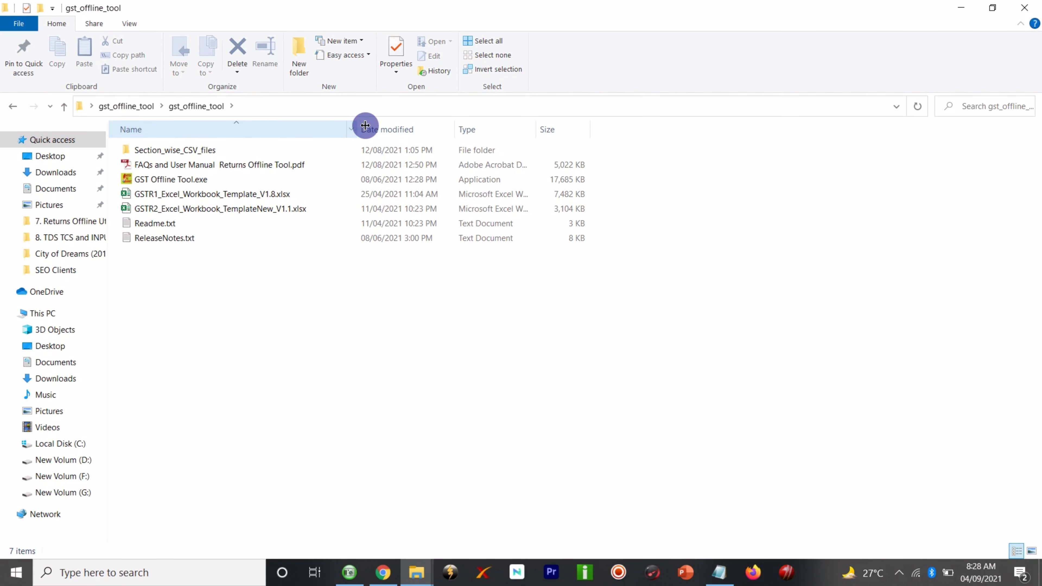
left_click_drag(365, 125, 384, 126)
left_click(232, 195)
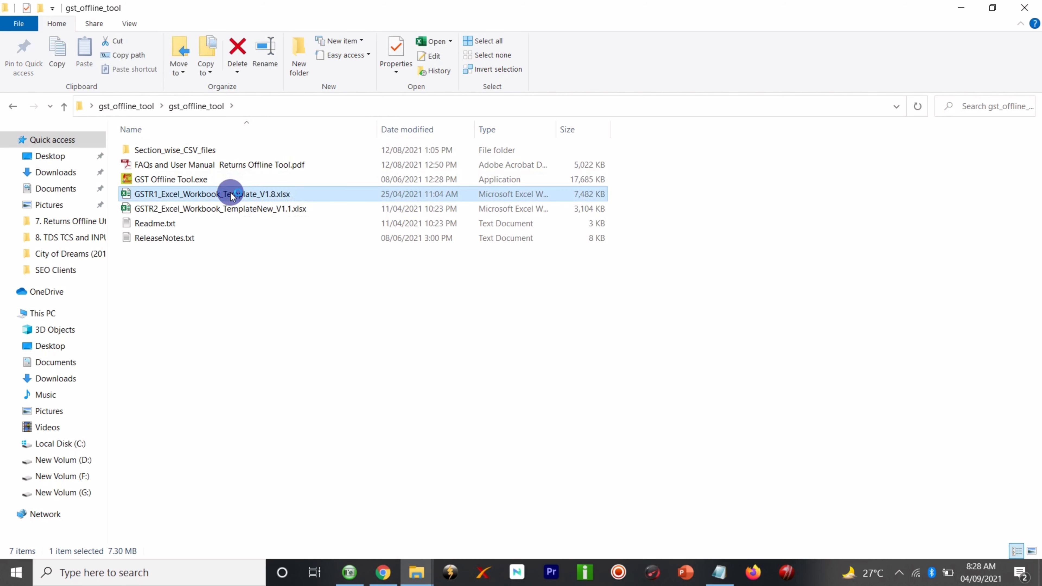
- Open GSTR1_Excel_Workbook_Template_V1.8.xlsx in Excel and look over the b2b sheet
double_click(231, 194)
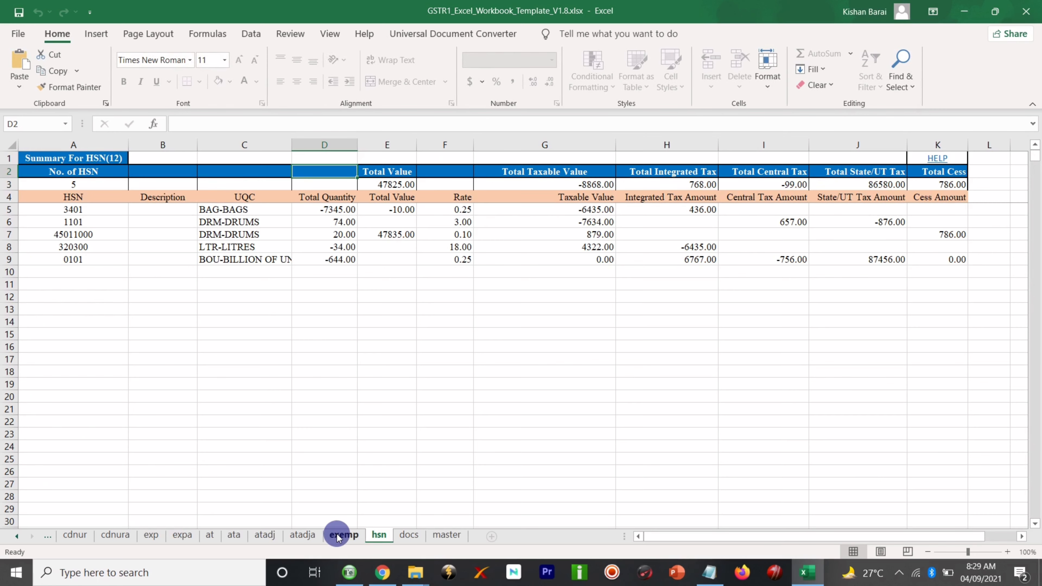
scroll(337, 533, "up", 5)
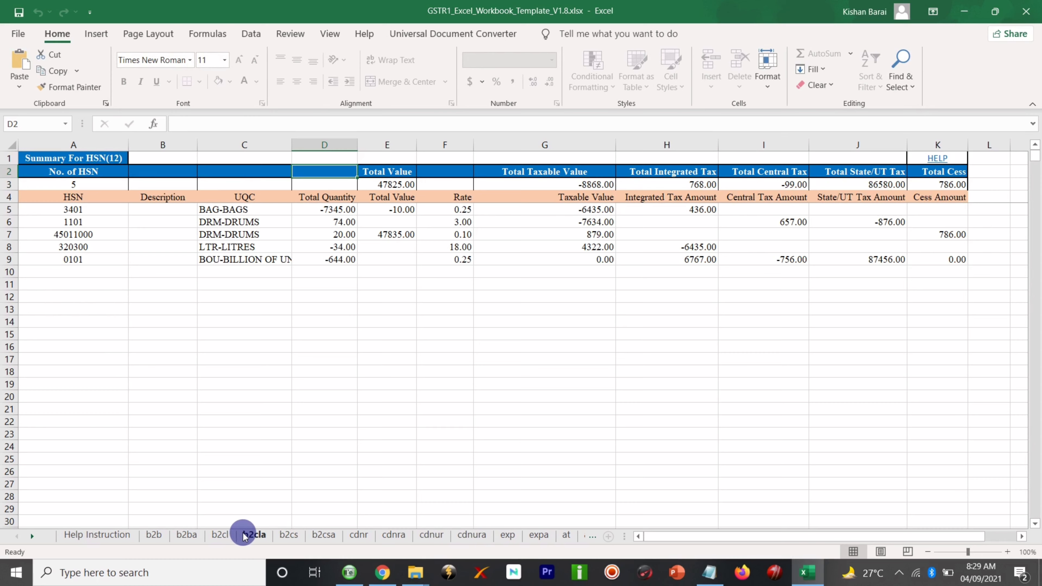
left_click(184, 538)
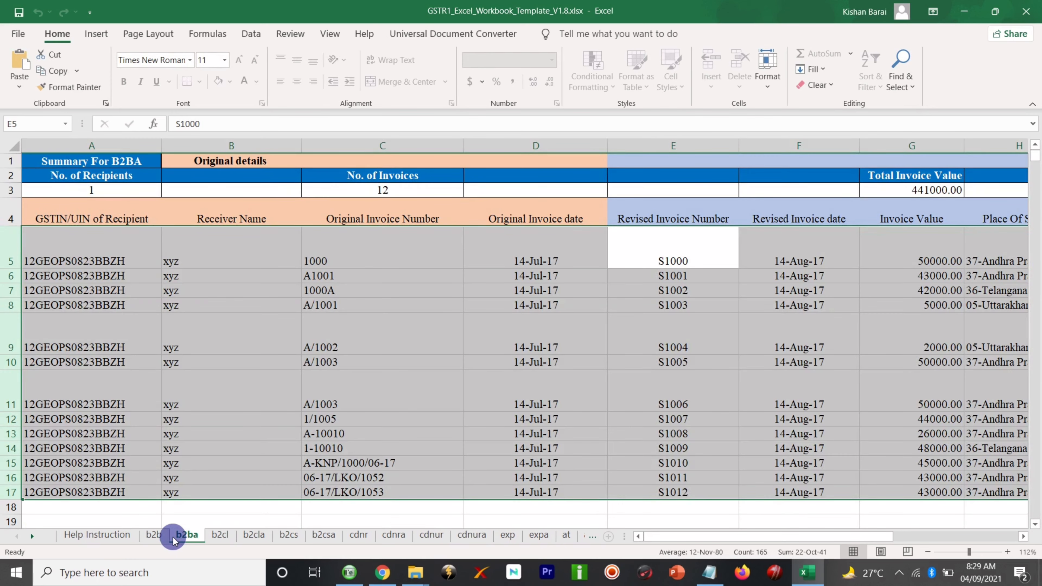
left_click(169, 538)
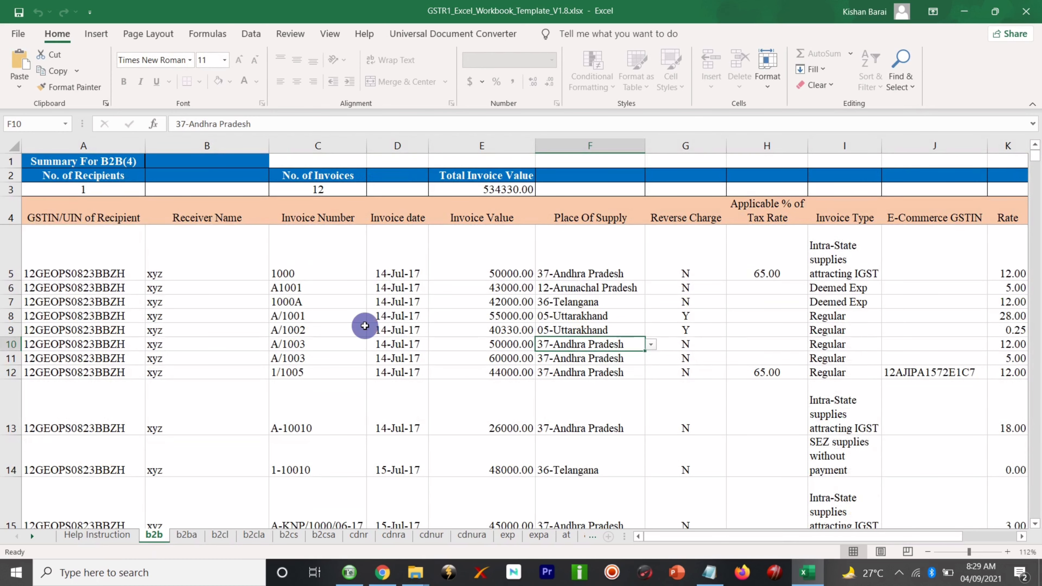
scroll(209, 286, "up", 1)
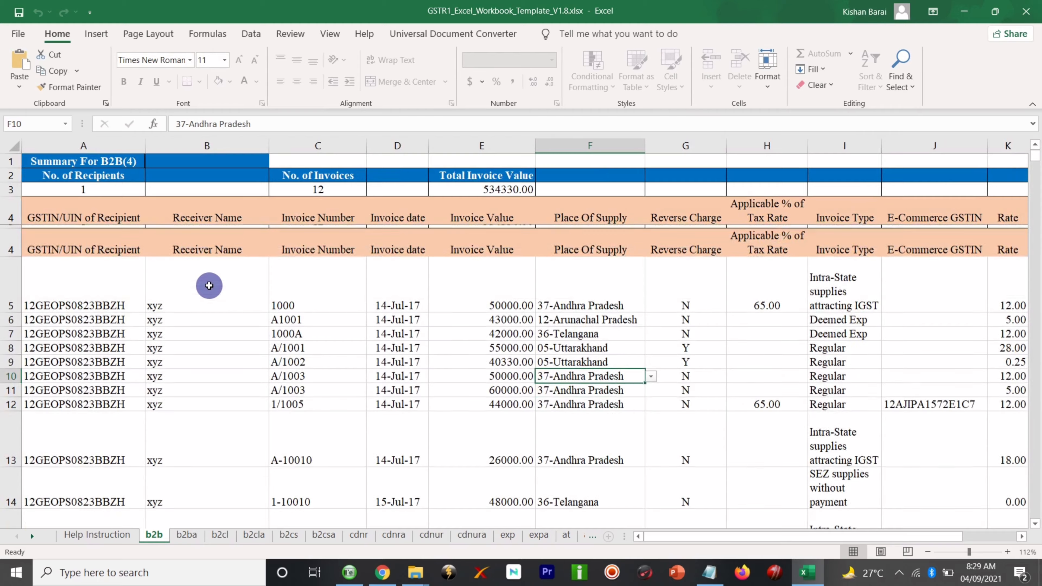
scroll(209, 286, "down", 1)
scroll(208, 286, "up", 2)
scroll(209, 285, "down", 3)
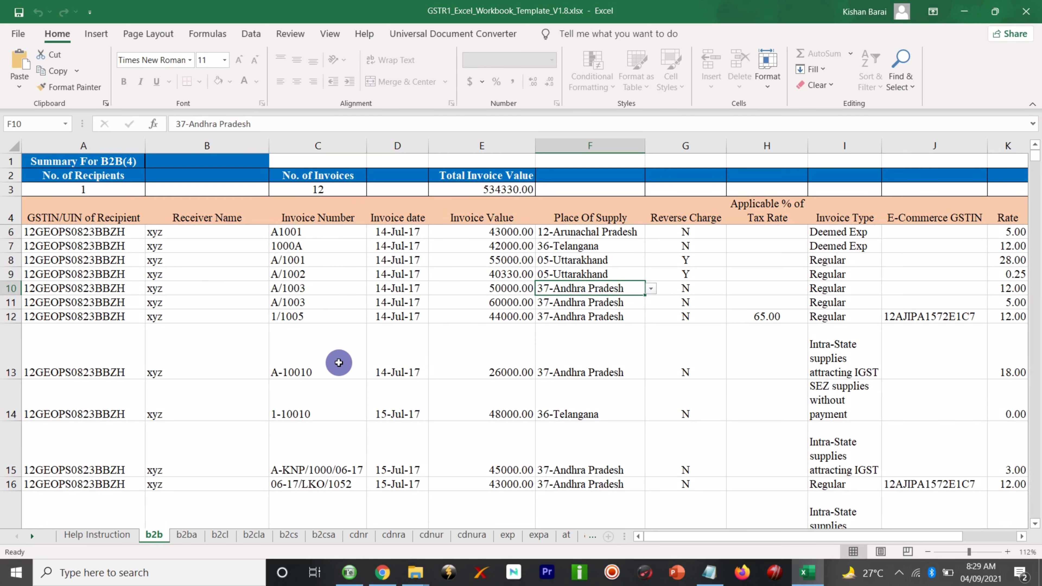
scroll(339, 361, "down", 1)
scroll(339, 363, "up", 2)
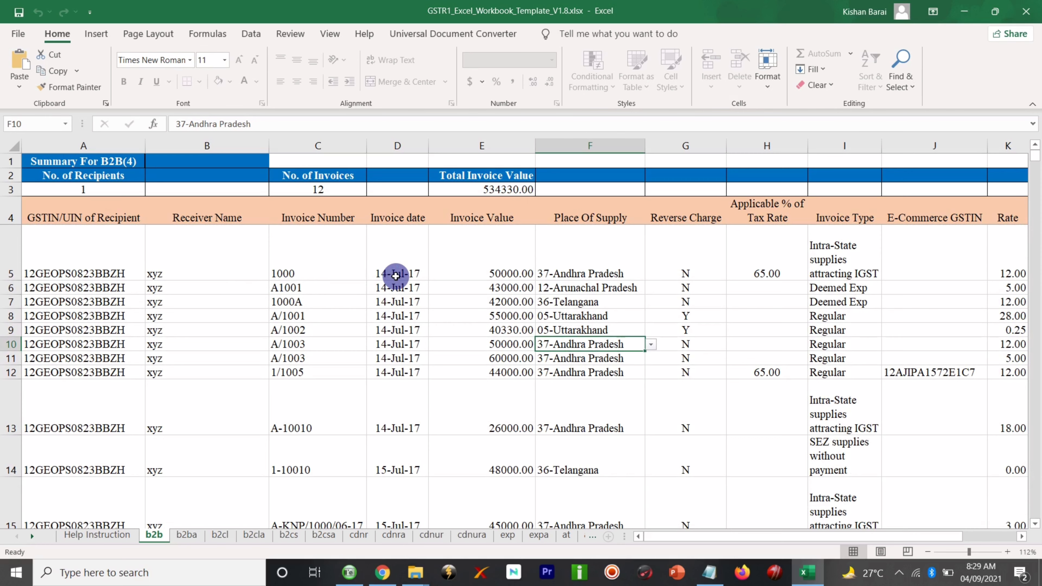
- Check Place Of Supply, Reverse Charge and Applicable % of Tax Rate (F5–H5) for invoice 1000
left_click(550, 274)
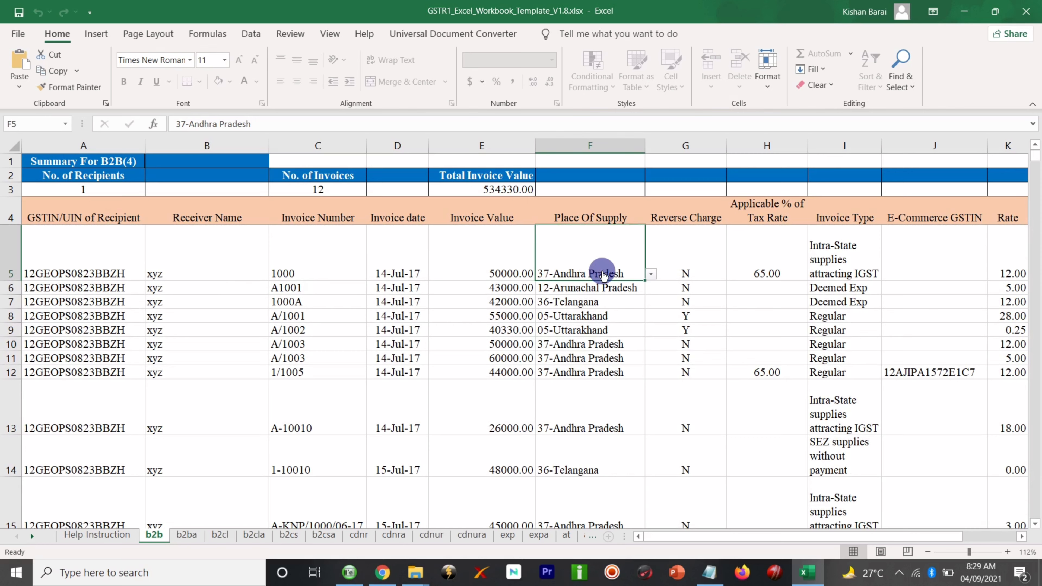
left_click(678, 276)
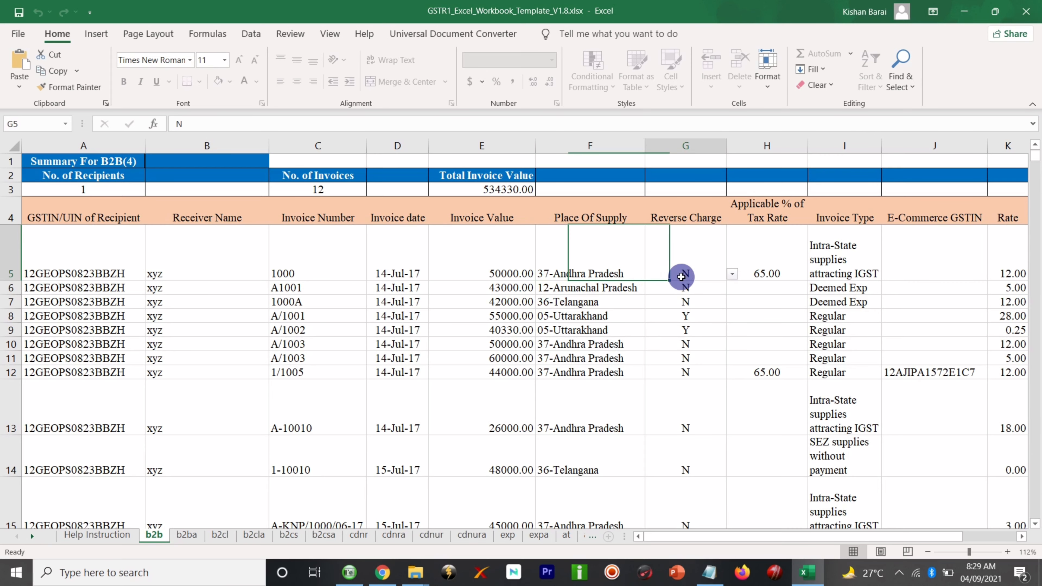
left_click(763, 274)
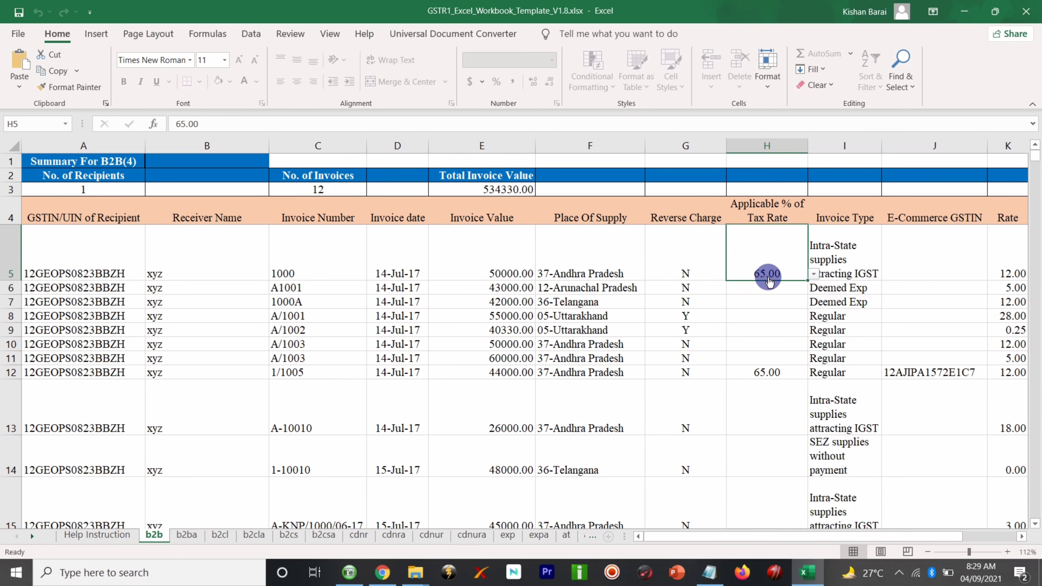
scroll(815, 311, "right", 1)
scroll(816, 311, "right", 1)
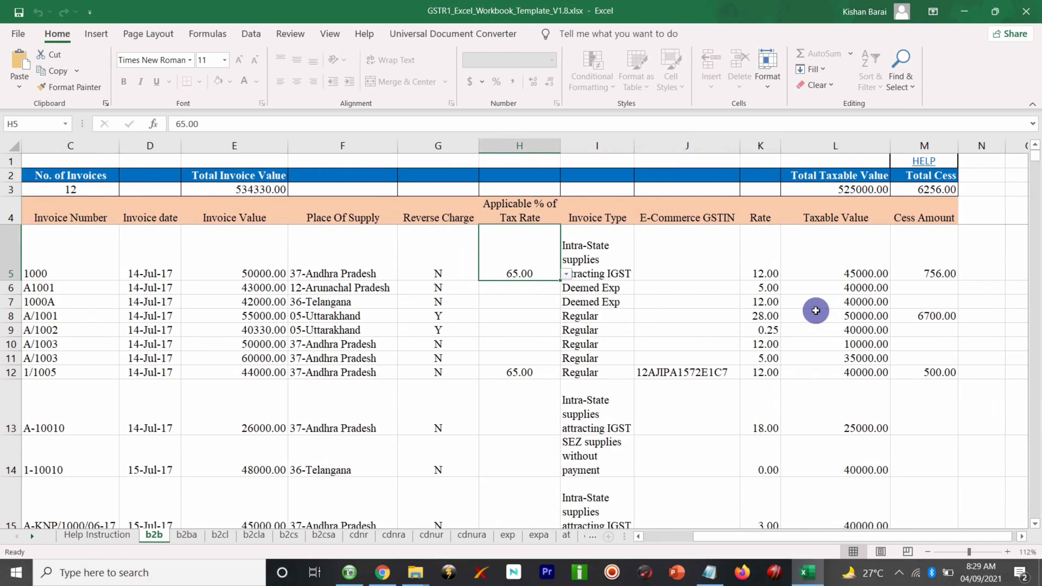
scroll(815, 311, "left", 2)
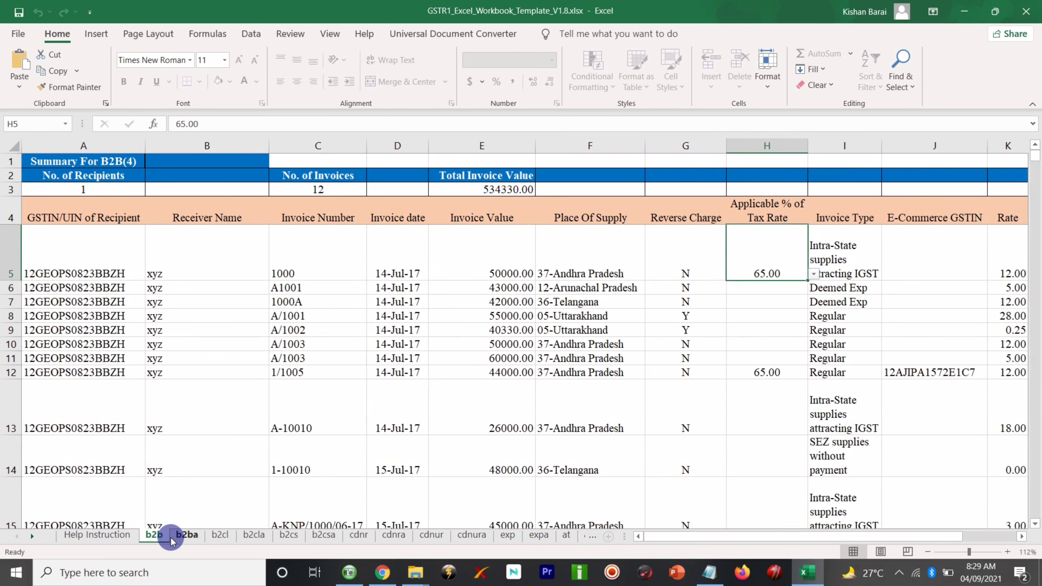
left_click(174, 538)
left_click(151, 534)
- Step through the sheet tabs from b2ba to at, finding the workbook protected against renaming expa
left_click(178, 539)
left_click(217, 538)
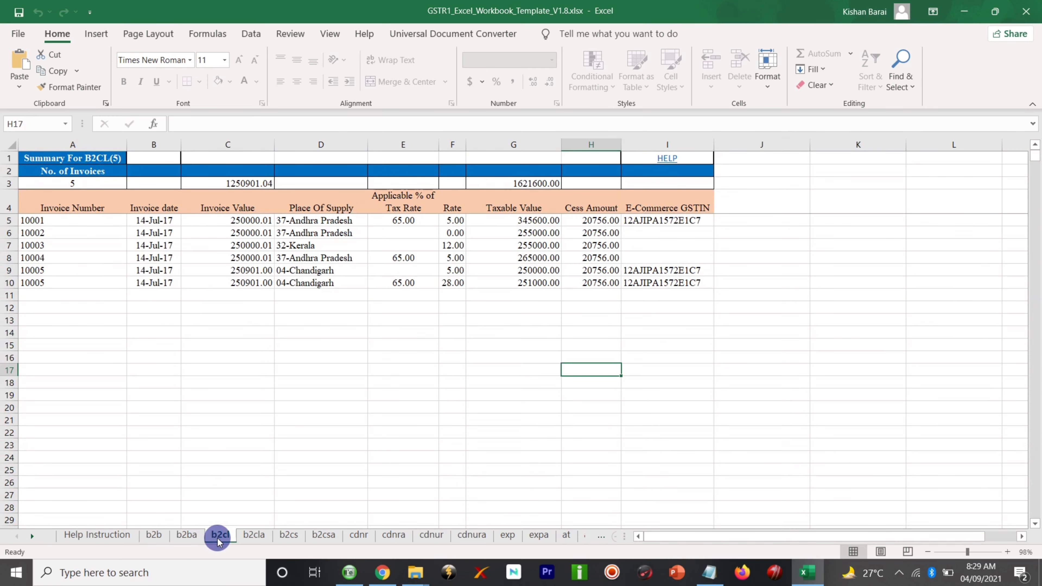
left_click(251, 538)
left_click(289, 536)
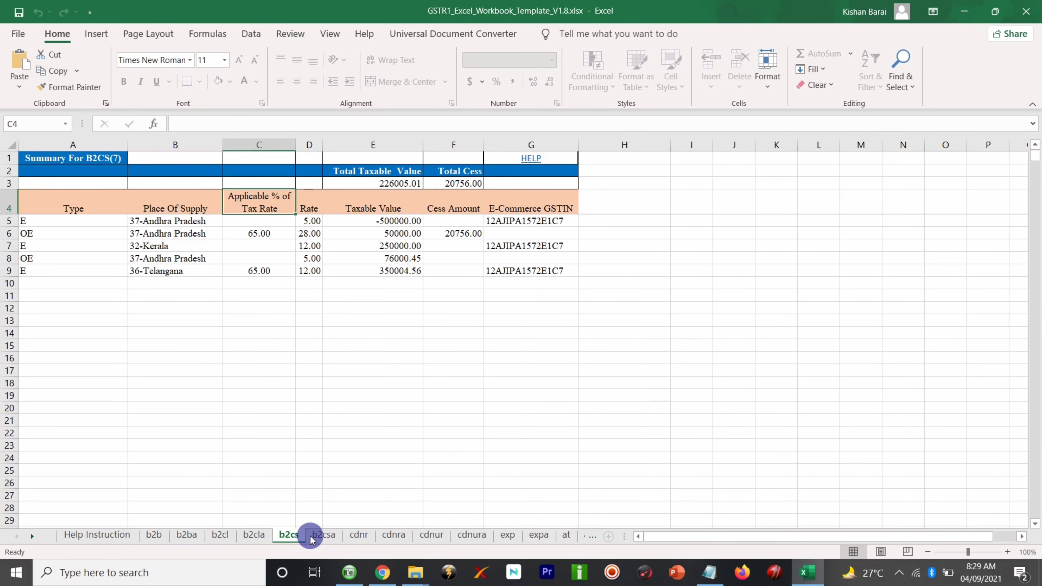
left_click(322, 538)
left_click(359, 536)
left_click(393, 535)
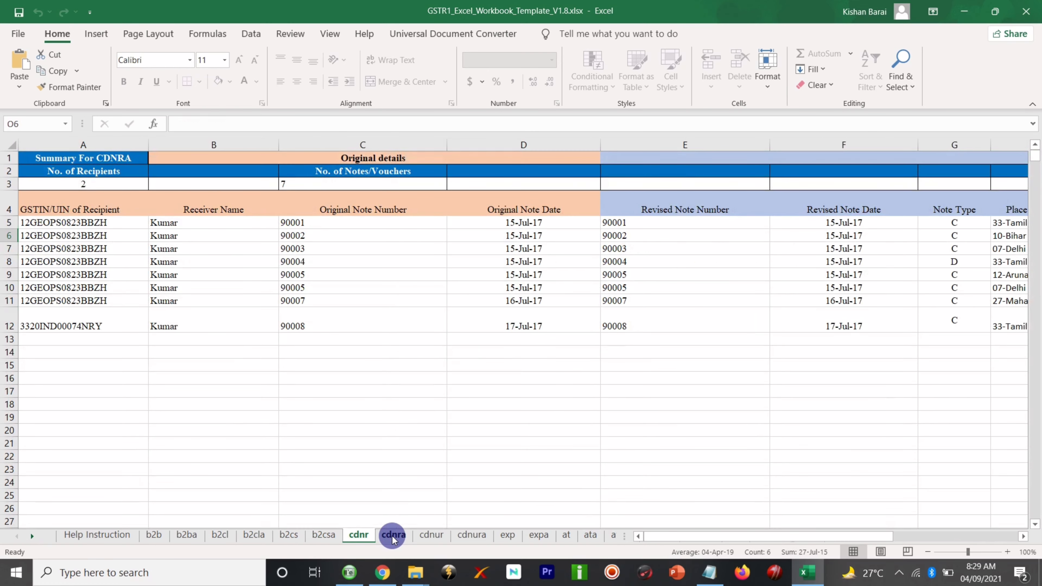
left_click(427, 535)
left_click(469, 535)
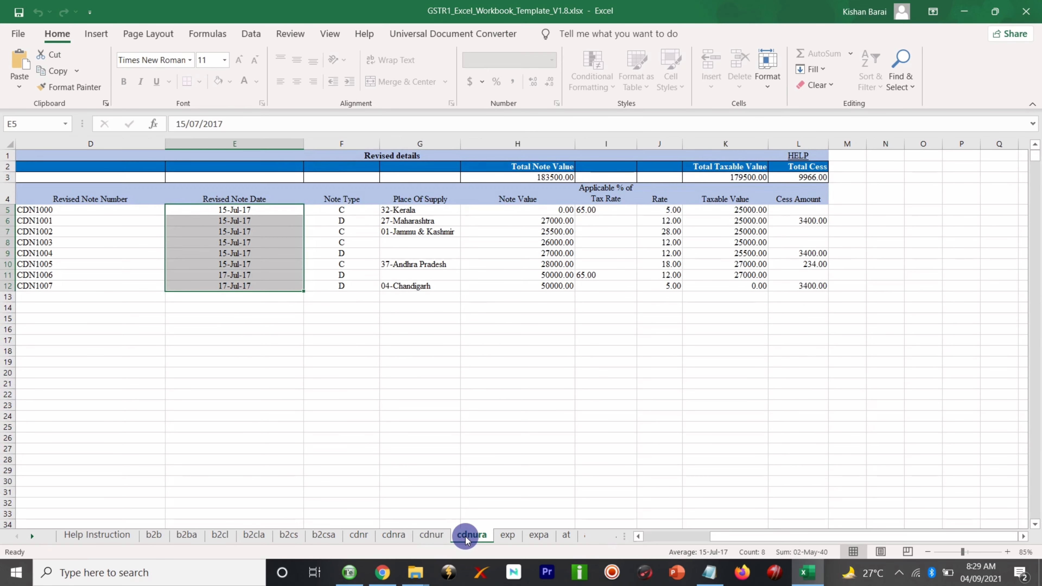
left_click(509, 537)
left_click(532, 538)
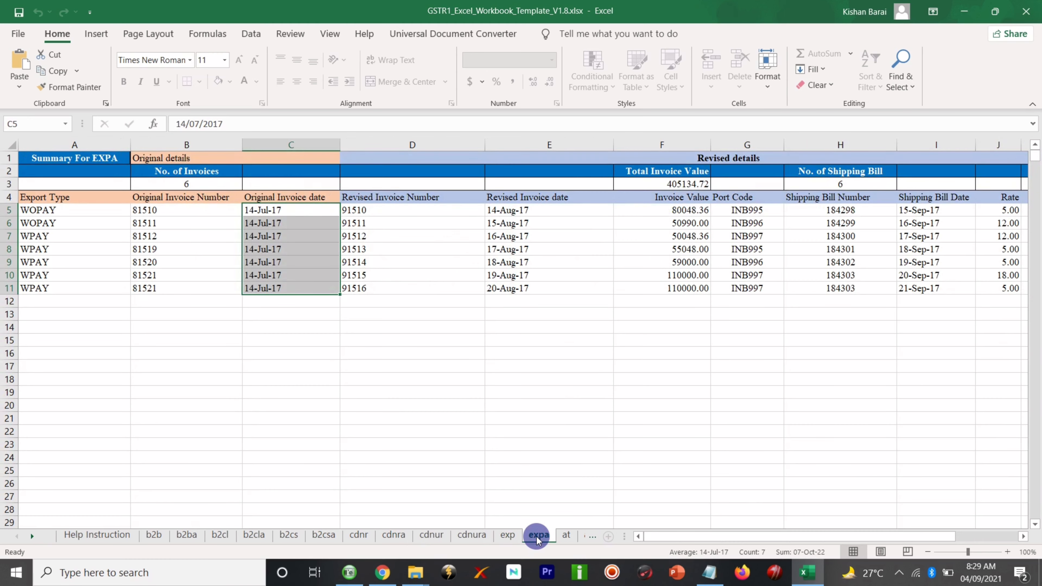
left_click(564, 535)
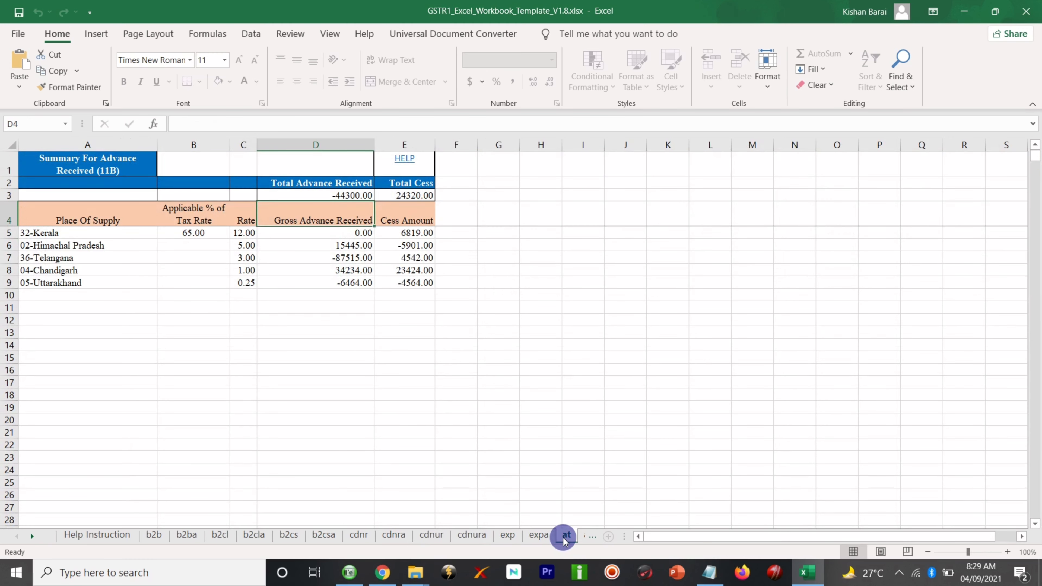
double_click(531, 535)
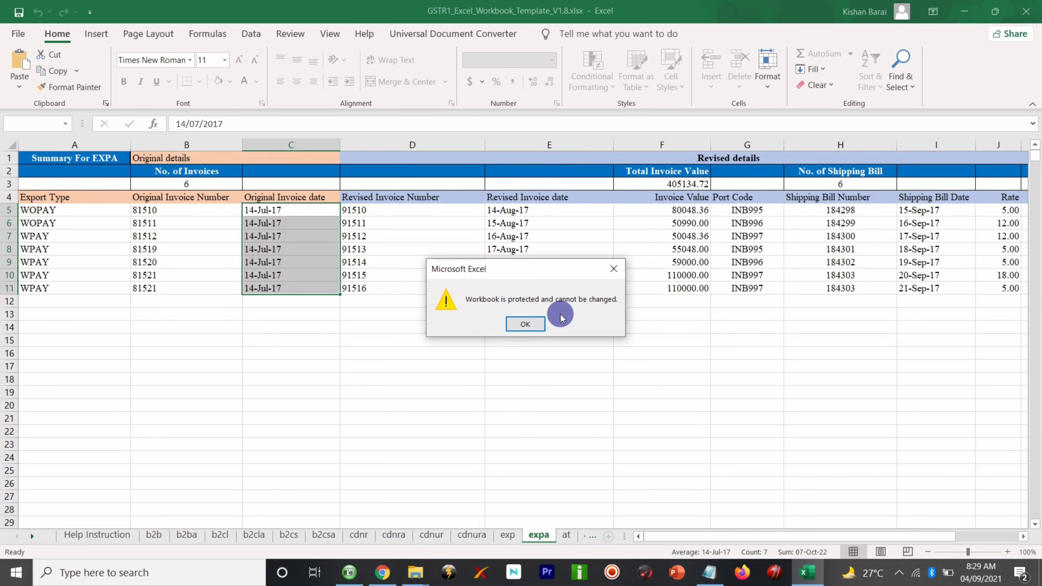
left_click(525, 324)
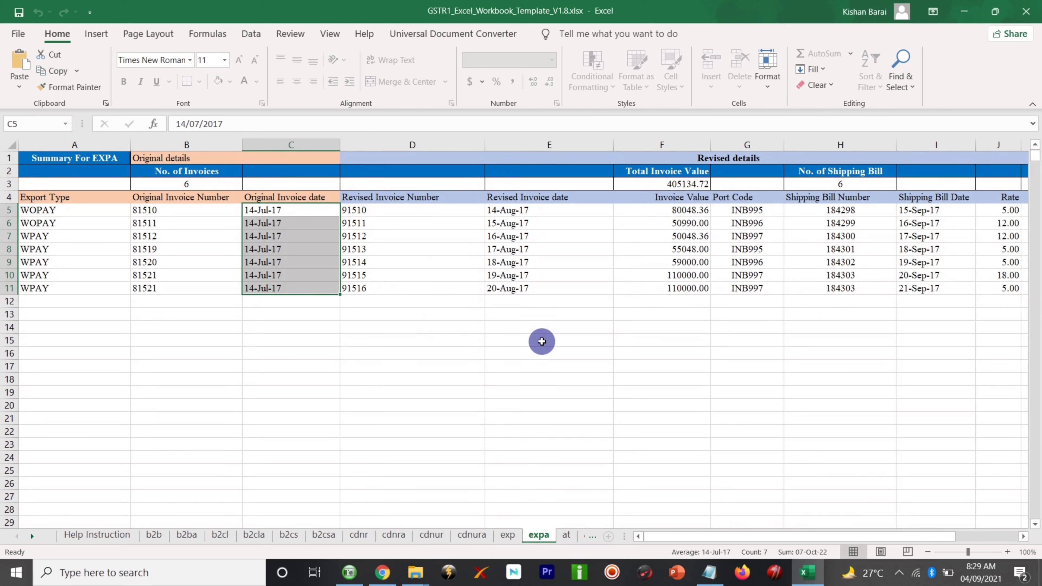
- Advance past the at, ata, atadja, exemp, hsn and docs tabs to the master sheet
left_click(565, 536)
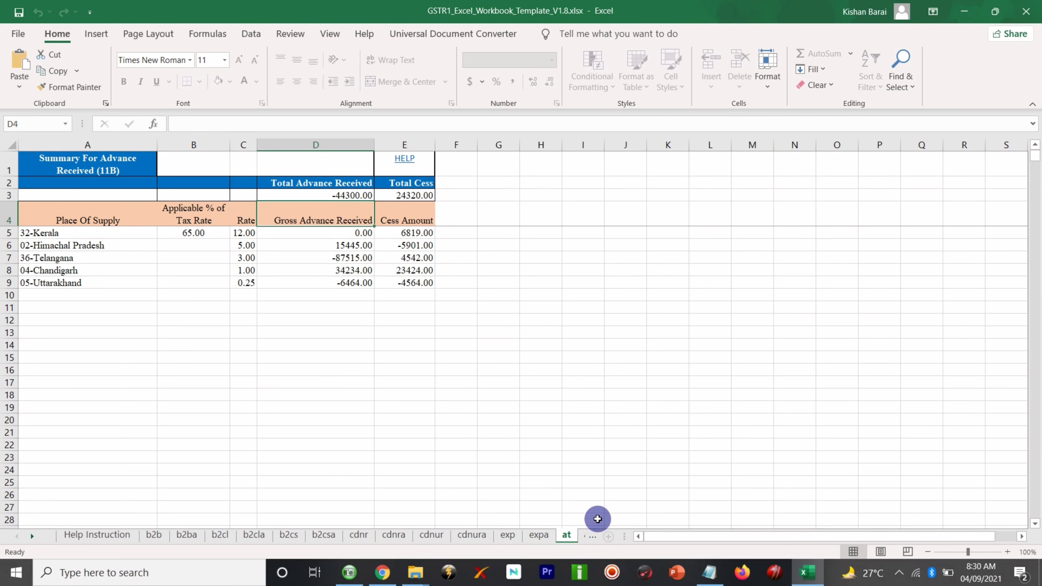
left_click(593, 536)
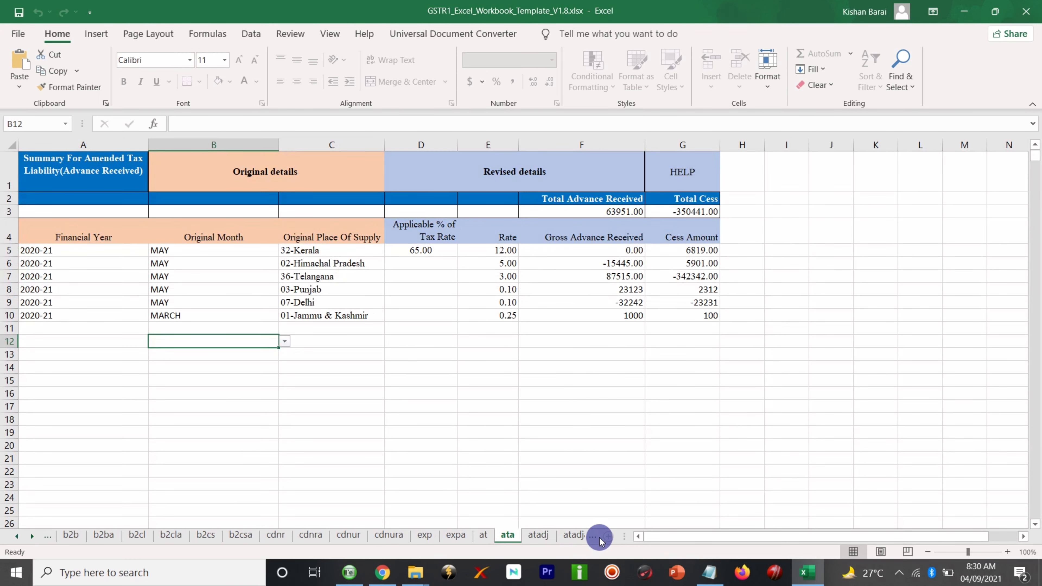
left_click(591, 538)
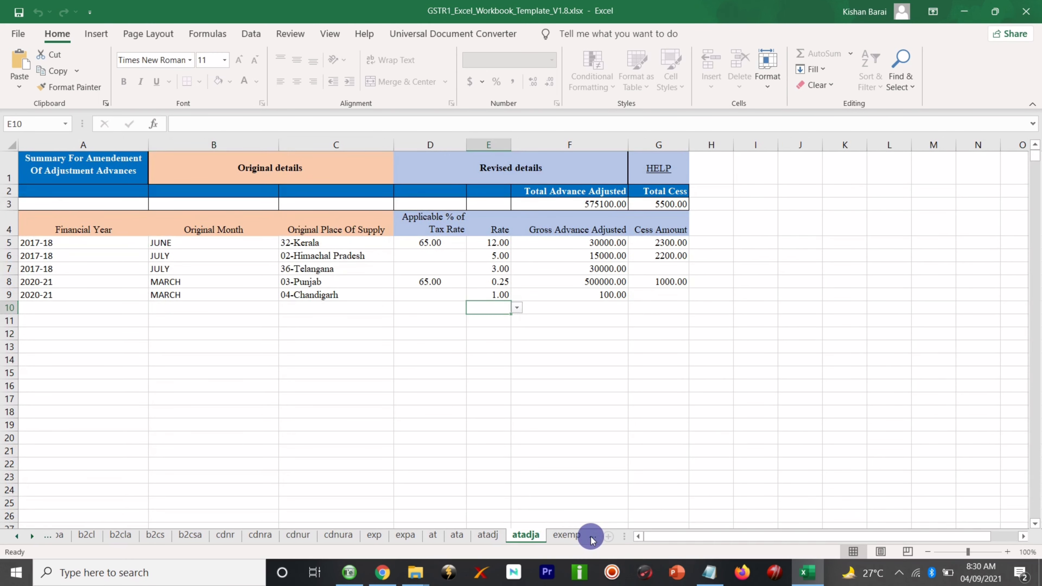
left_click(591, 538)
left_click(592, 537)
left_click(591, 536)
left_click(590, 537)
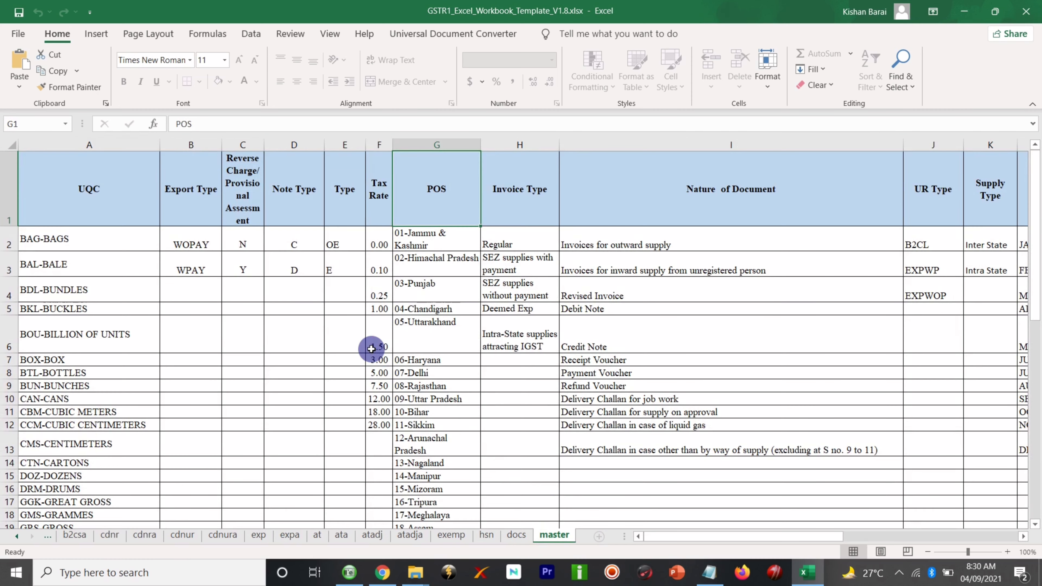
- Review the POS state codes on the master sheet, from 04-Chandigarh to 12-Arunachal Pradesh
scroll(371, 349, "down", 3)
scroll(372, 349, "up", 2)
left_click(430, 246)
left_click(429, 312)
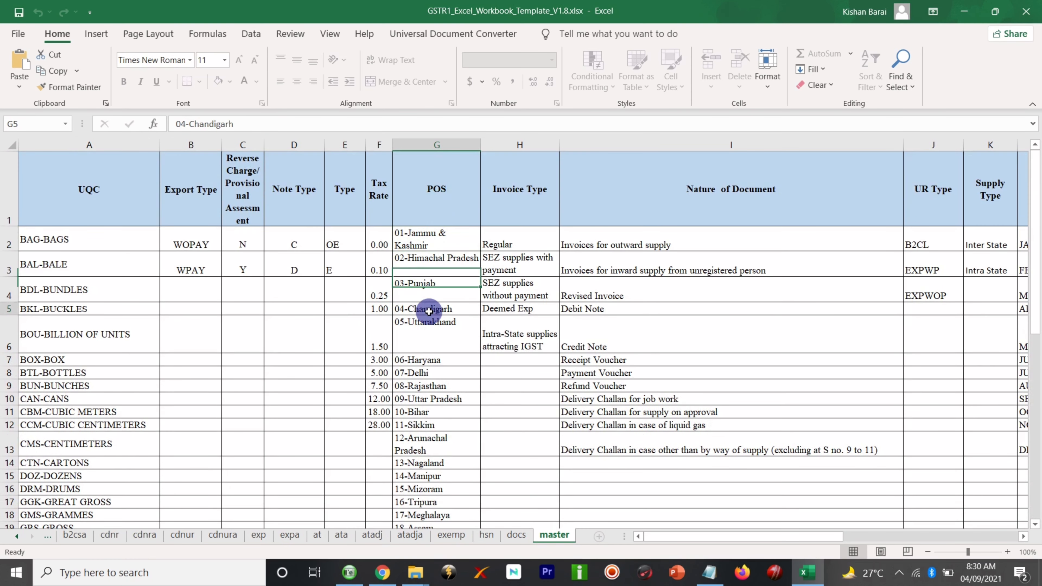
left_click(418, 359)
left_click(417, 399)
scroll(416, 399, "down", 2)
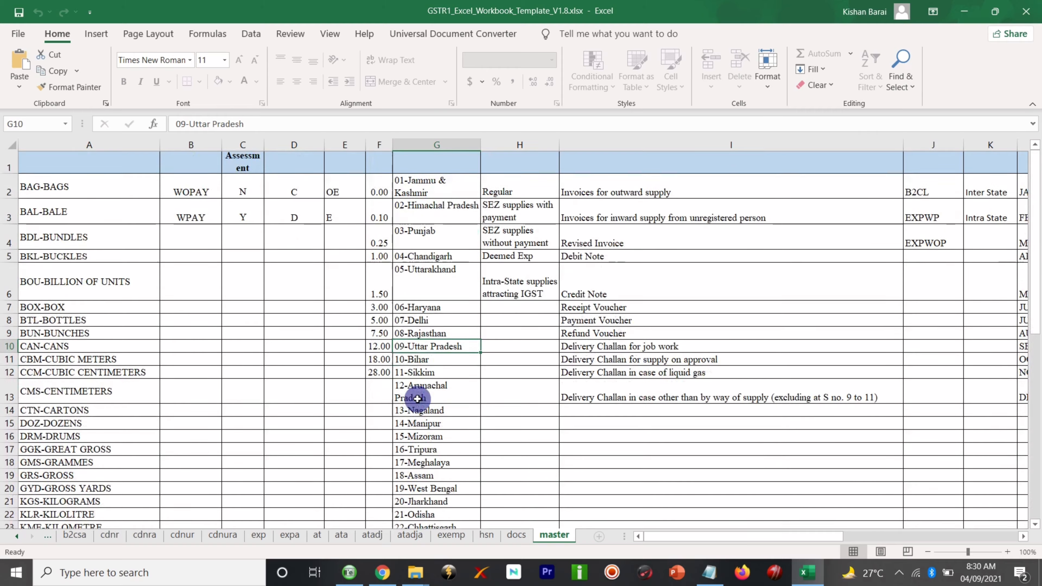
scroll(417, 398, "down", 4)
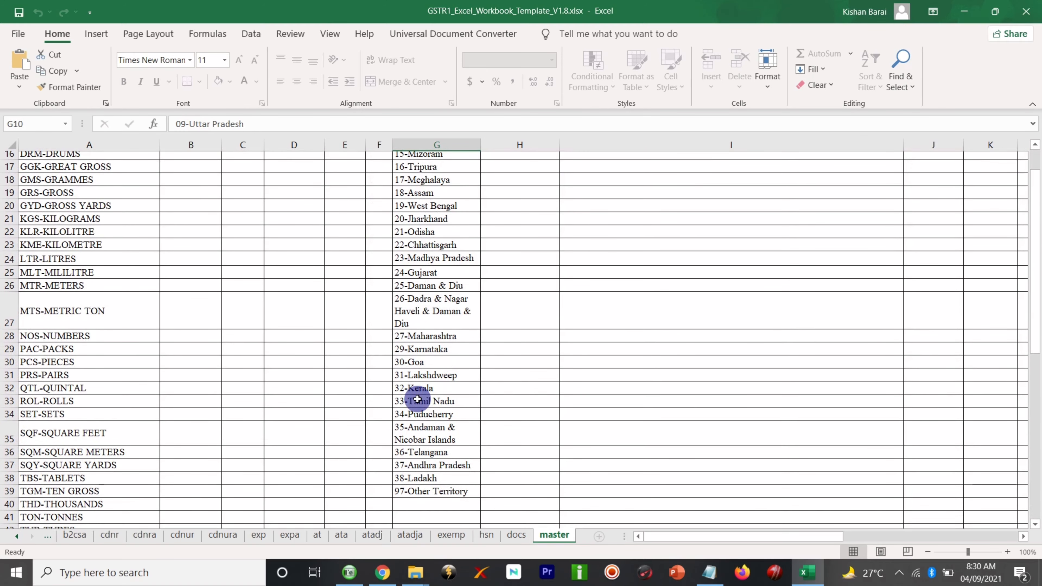
scroll(418, 399, "up", 5)
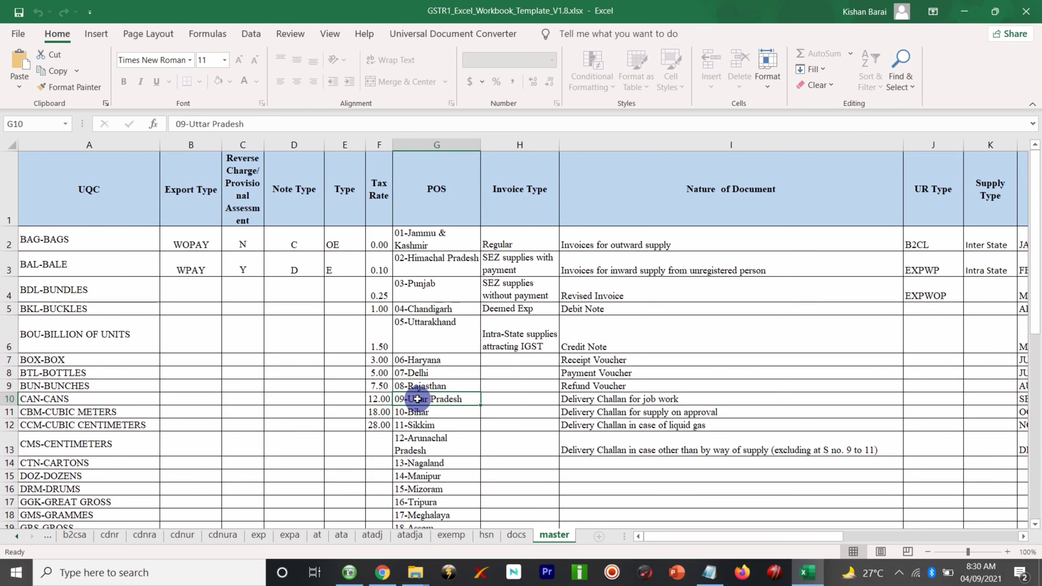
left_click(419, 444)
- Scroll down and across the master sheet's UQC, tax rate and document type lists
scroll(421, 449, "down", 2)
scroll(421, 450, "down", 4)
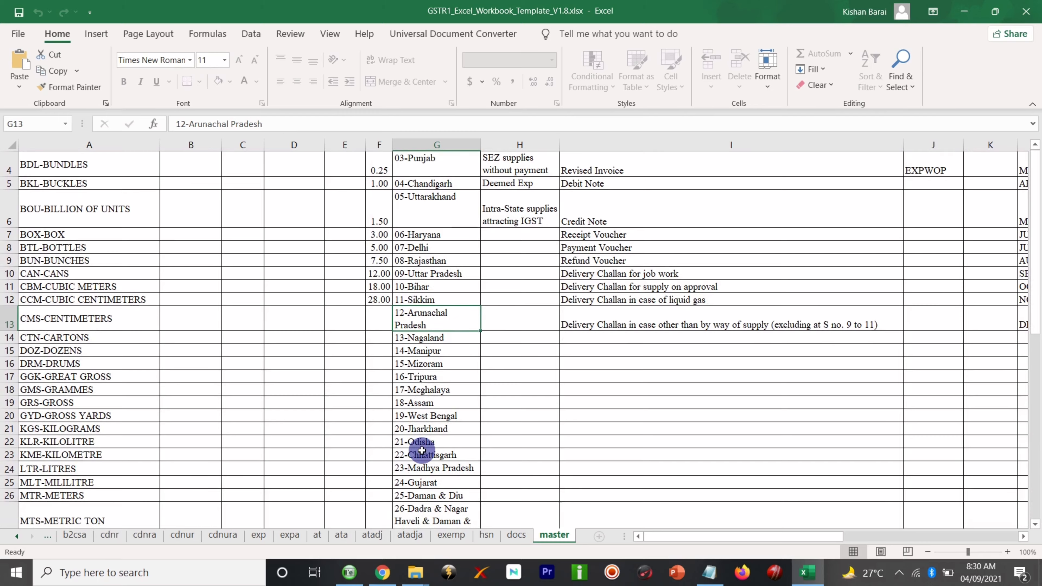
scroll(421, 450, "down", 1)
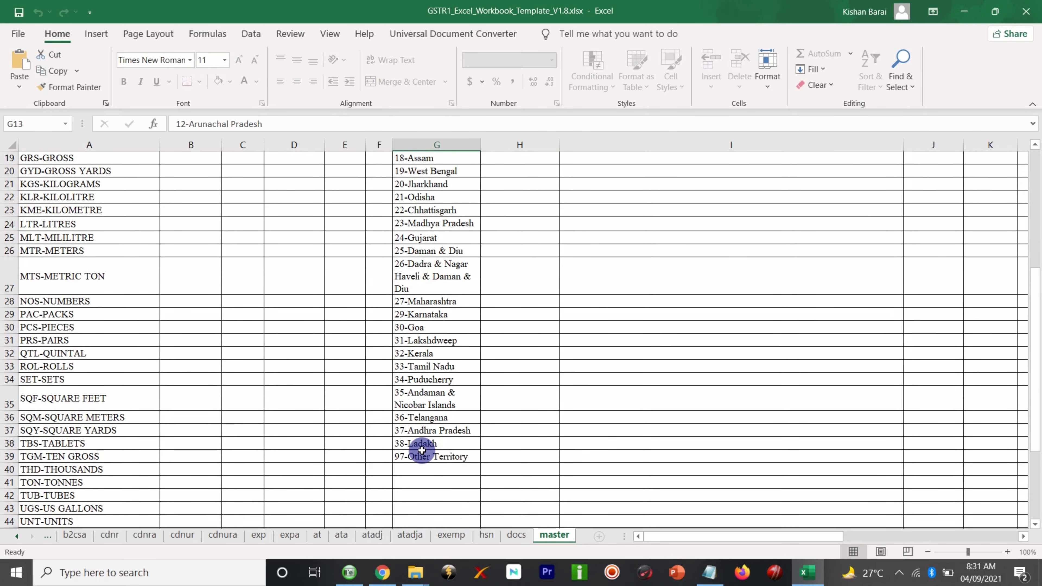
scroll(420, 450, "up", 6)
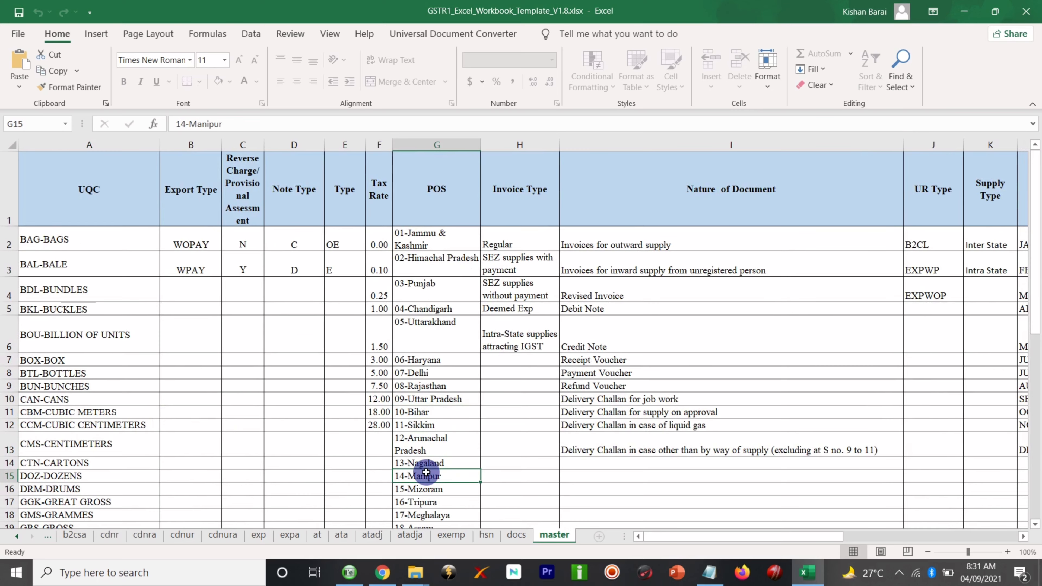
scroll(426, 472, "down", 8)
scroll(426, 472, "up", 8)
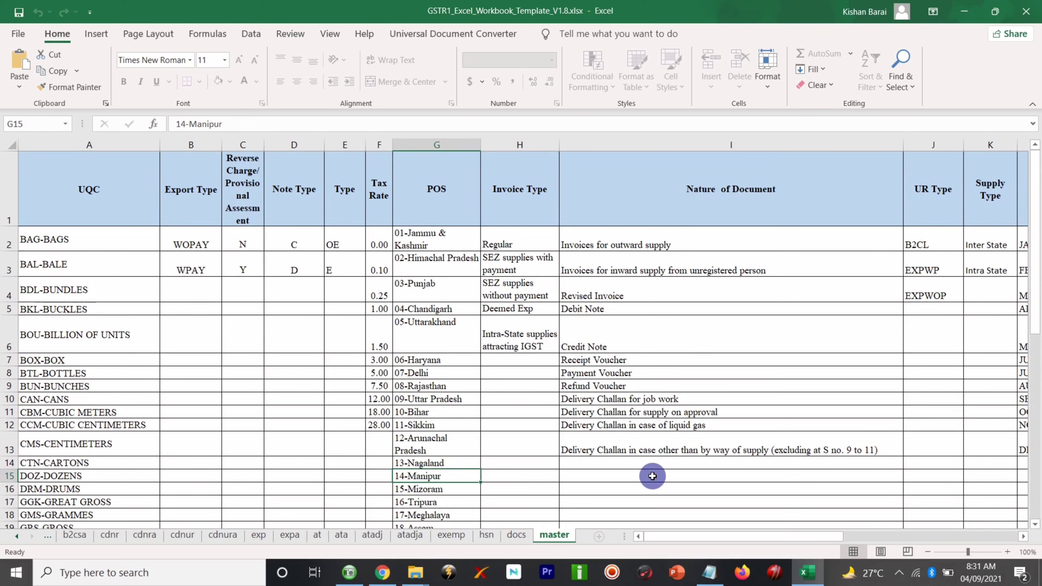
scroll(653, 475, "down", 2)
scroll(653, 476, "down", 4)
scroll(653, 476, "up", 6)
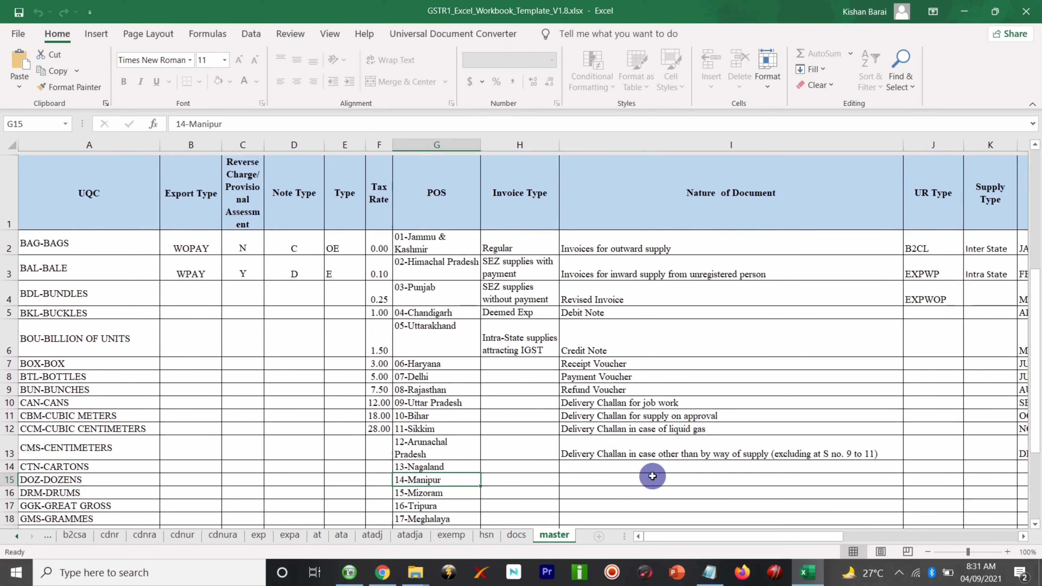
scroll(652, 476, "right", 6)
scroll(652, 476, "left", 6)
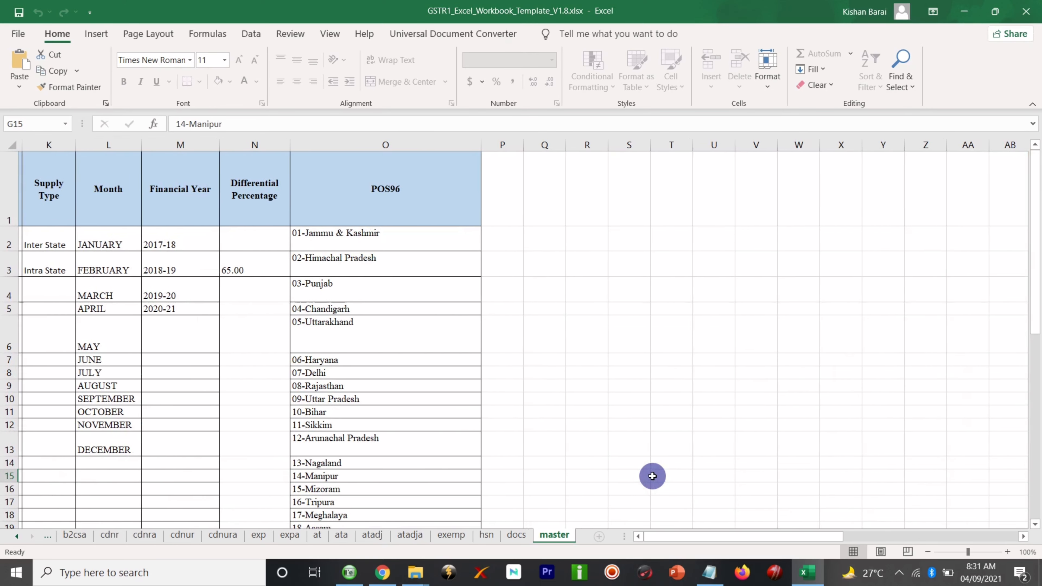
scroll(838, 297, "right", 1)
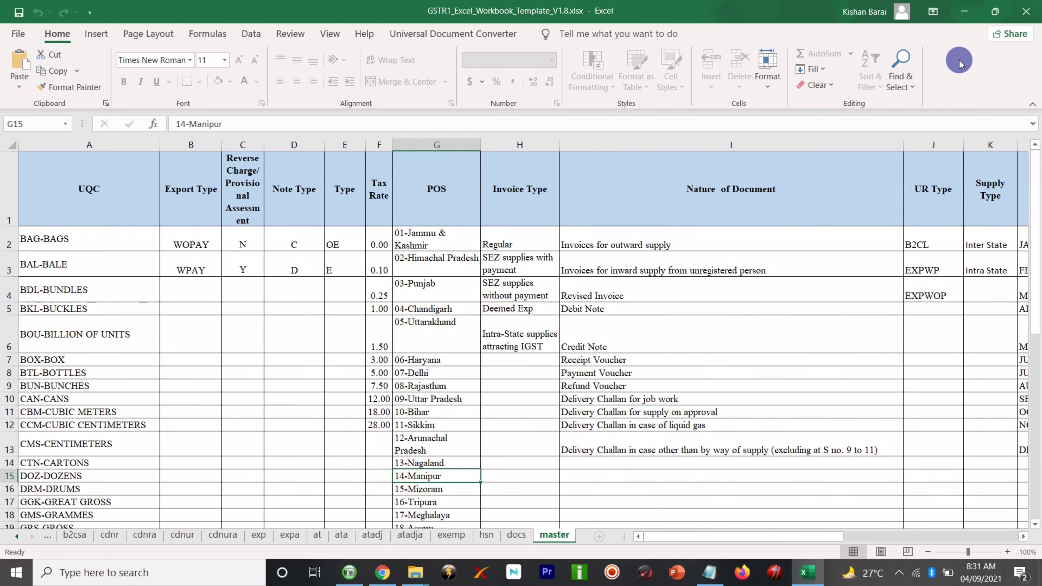
- Close the workbook and view the CSV templates in Section_wise_CSV_files > GSTR1
left_click(1021, 13)
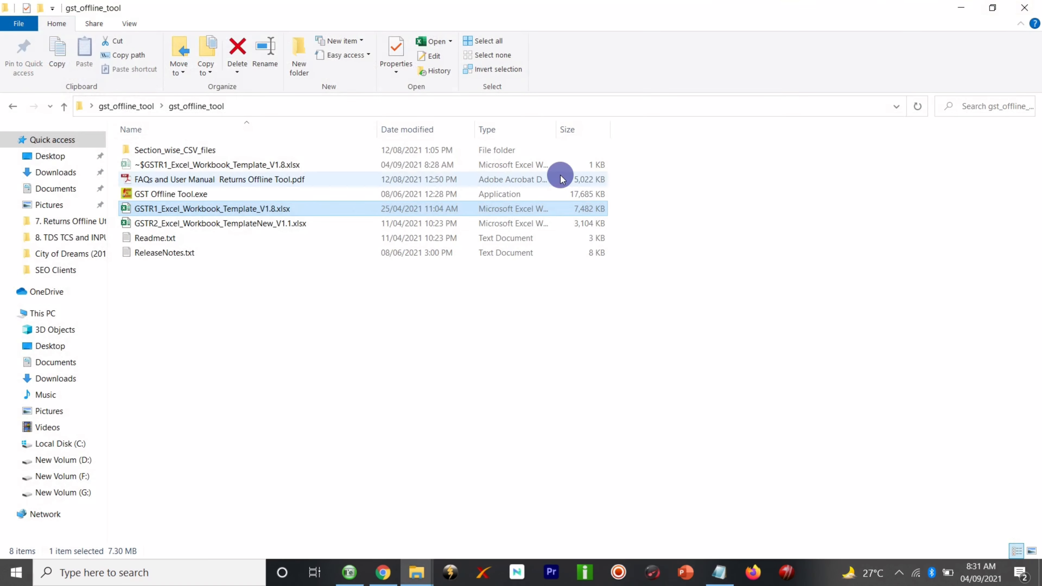
left_click(197, 150)
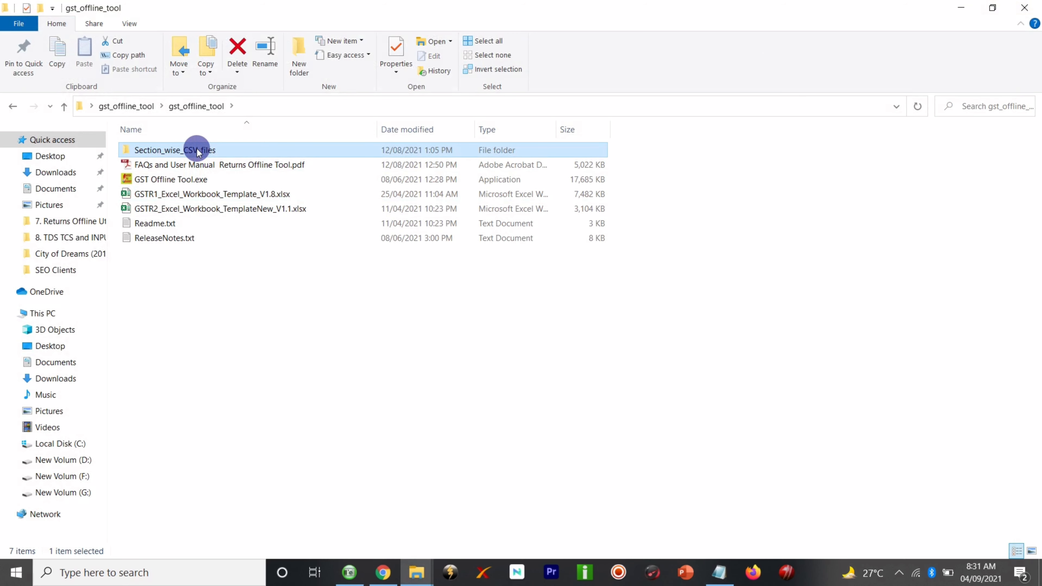
double_click(216, 151)
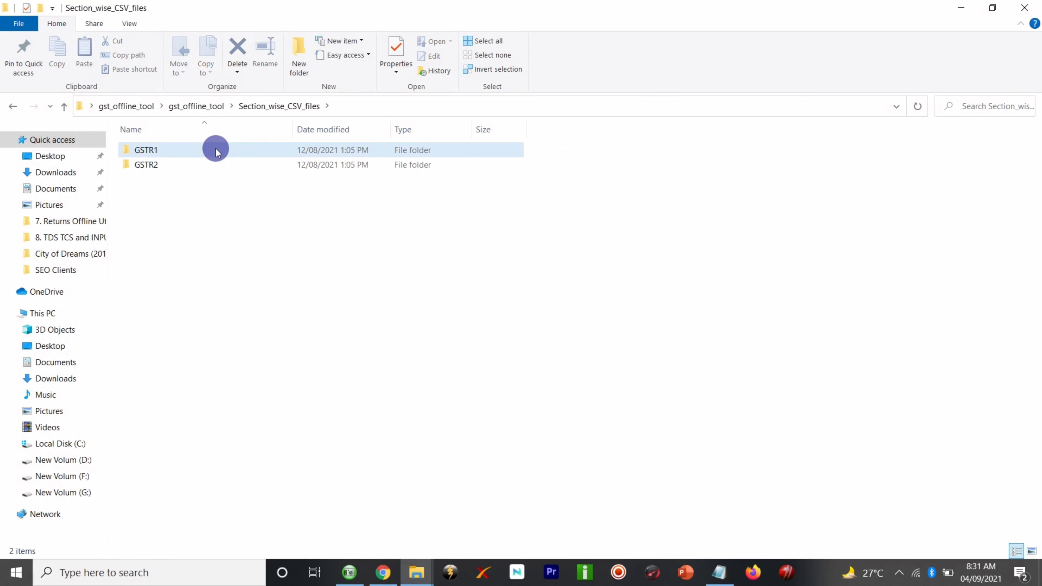
double_click(217, 151)
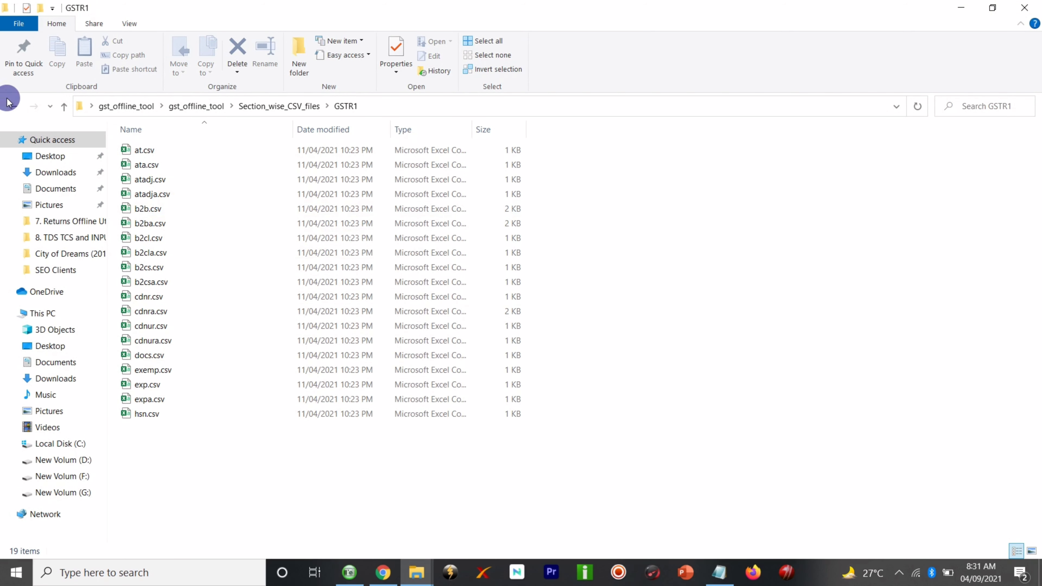
- Return to the gst_offline_tool folder and pick out the FAQs and User Manual PDF
left_click(11, 107)
left_click(10, 106)
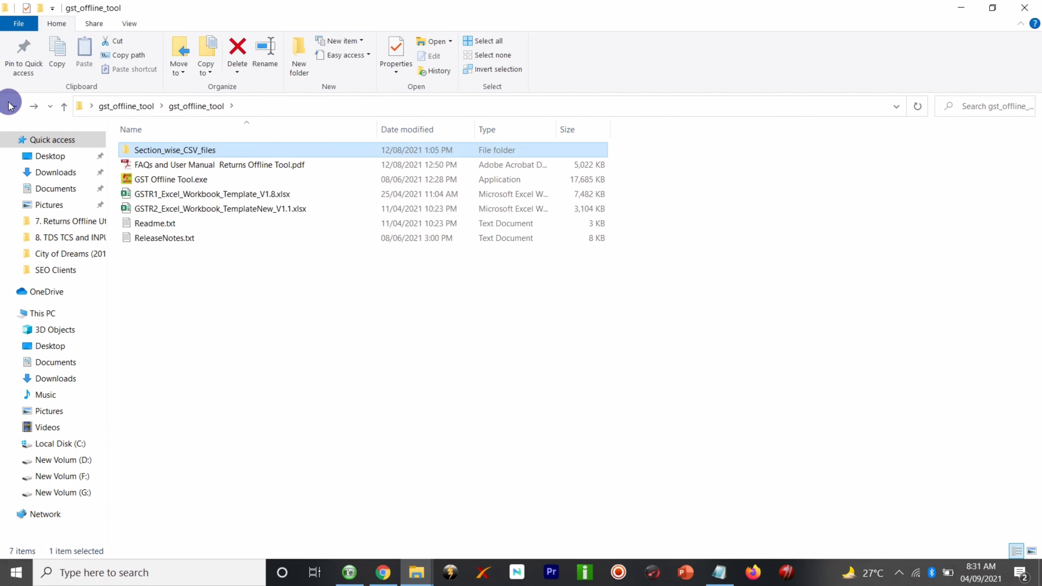
left_click(239, 166)
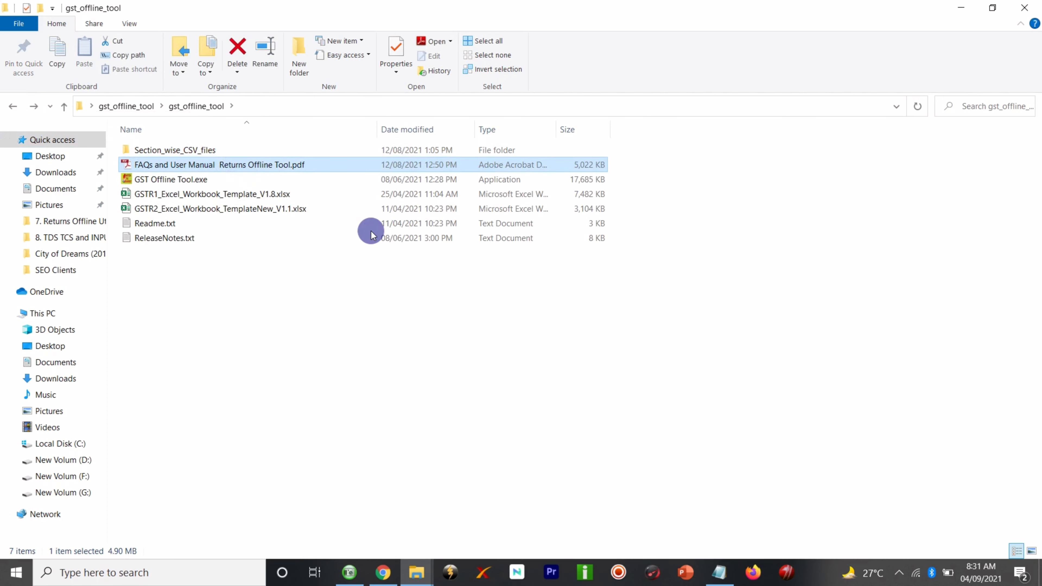
left_click(544, 328)
- Open the FAQs and User Manual PDF in Adobe Reader and read down to page 6
double_click(249, 168)
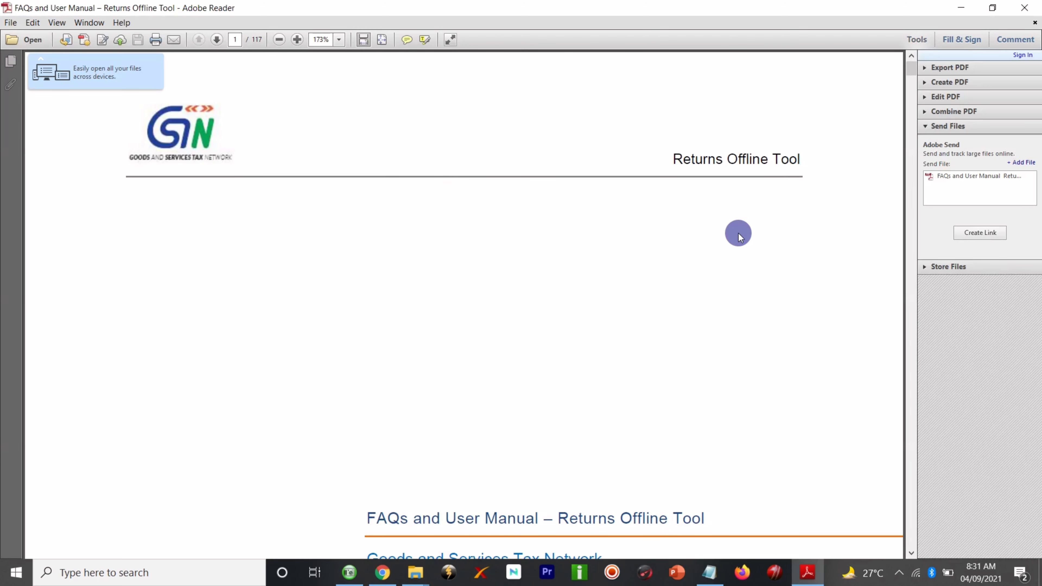
scroll(740, 236, "down", 10)
scroll(739, 236, "down", 10)
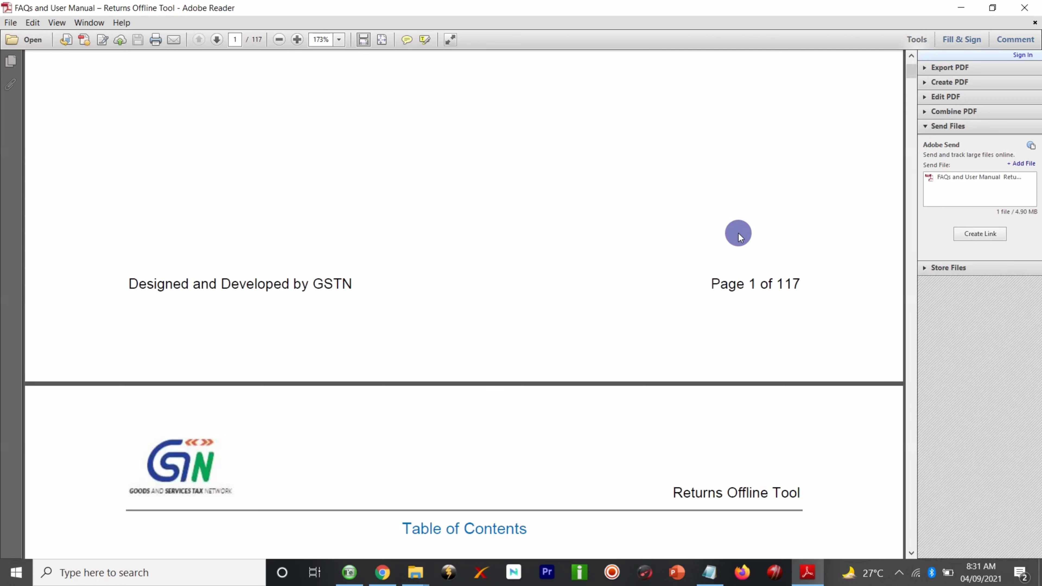
scroll(739, 237, "down", 14)
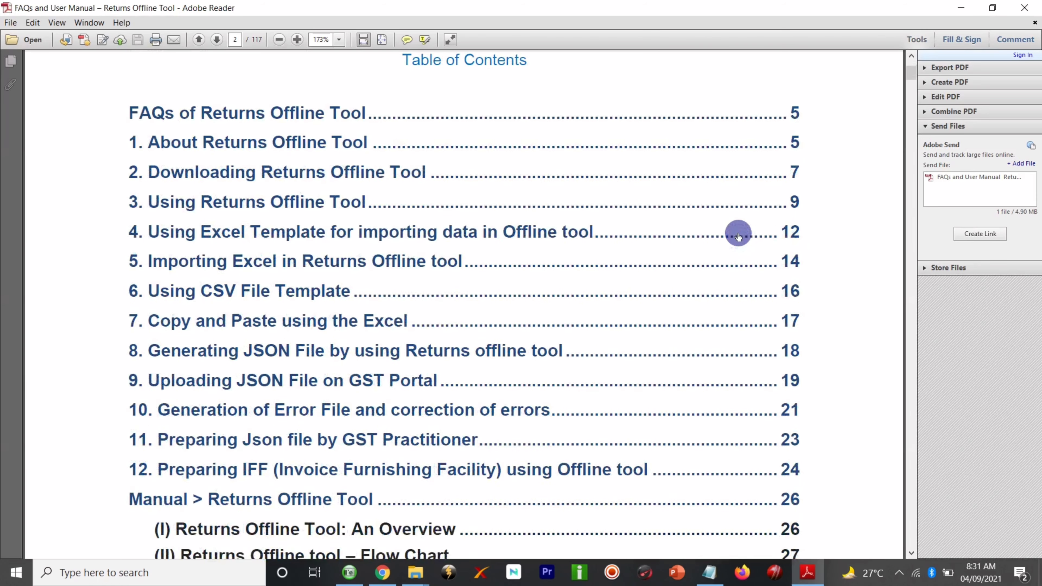
scroll(739, 237, "down", 5)
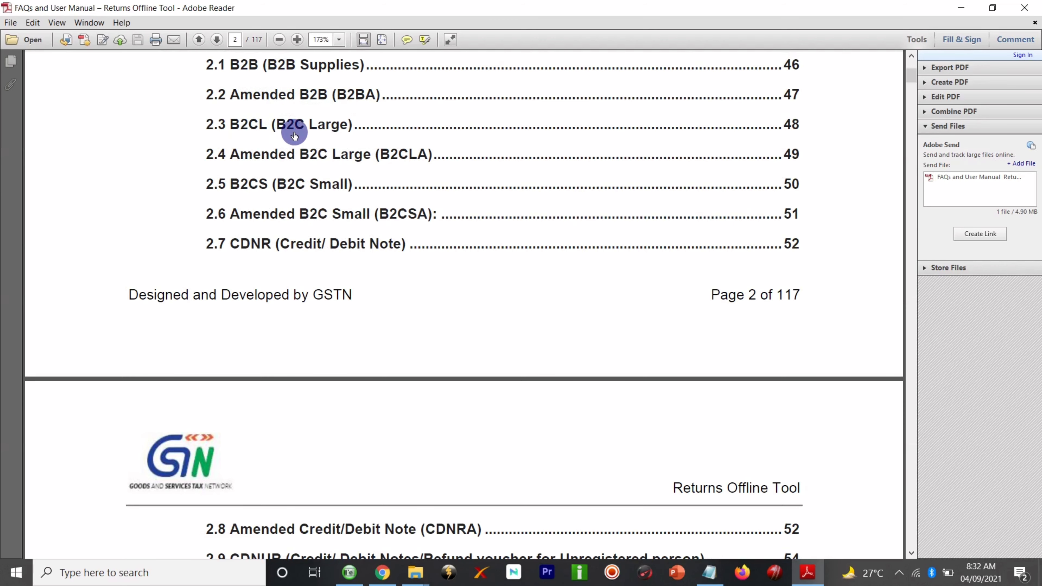
scroll(339, 135, "down", 20)
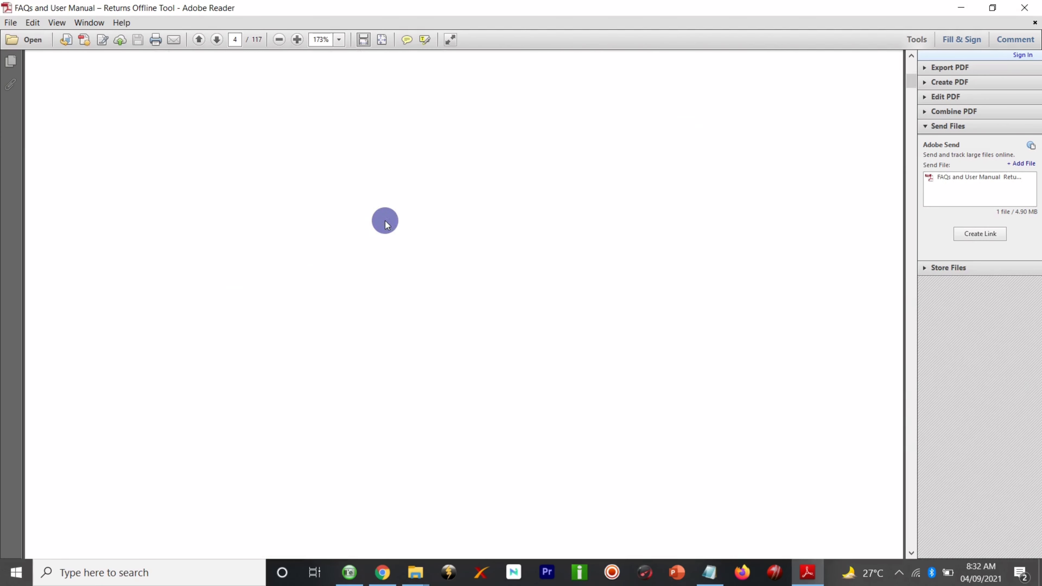
scroll(385, 220, "down", 20)
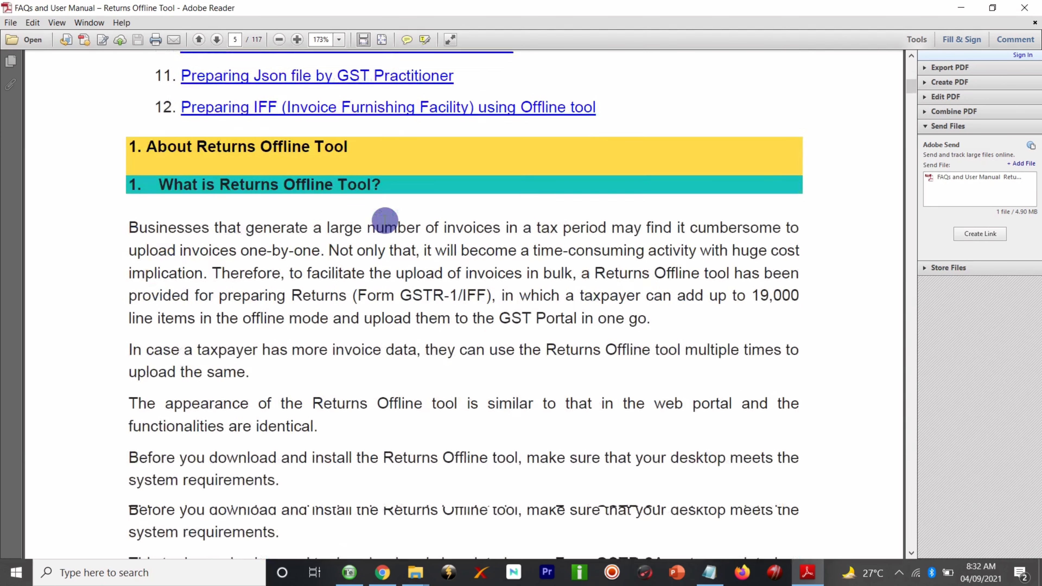
scroll(386, 220, "down", 15)
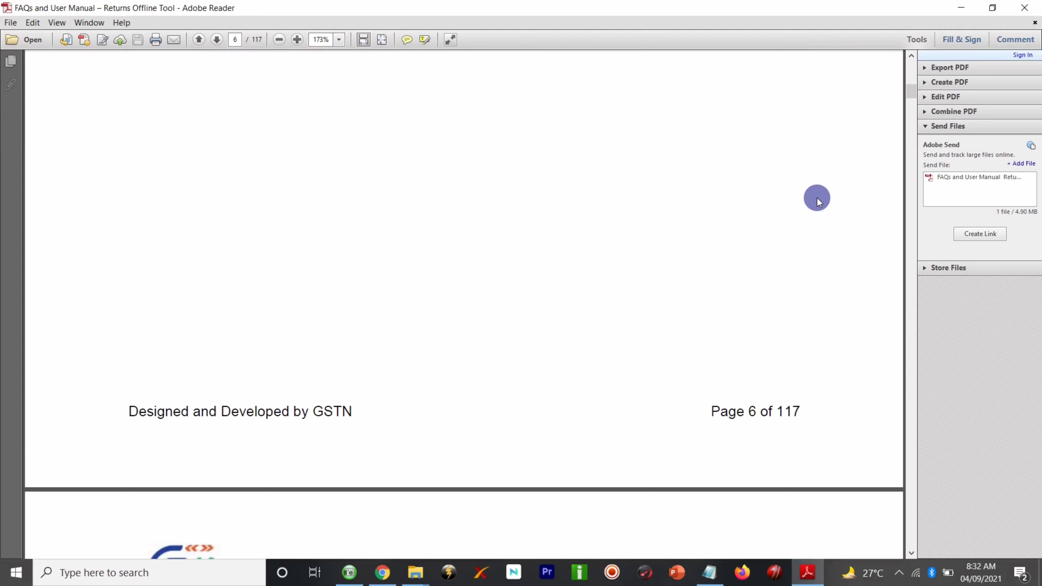
- Jump to page 50 and scroll through the B2CS and B2CSA field details
left_click(238, 40)
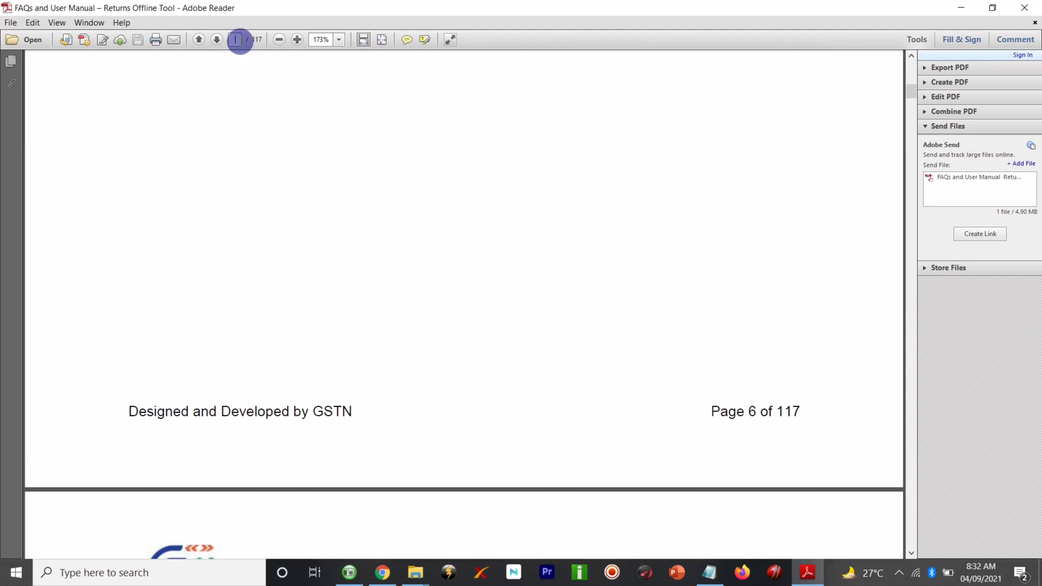
type("50")
key("Return")
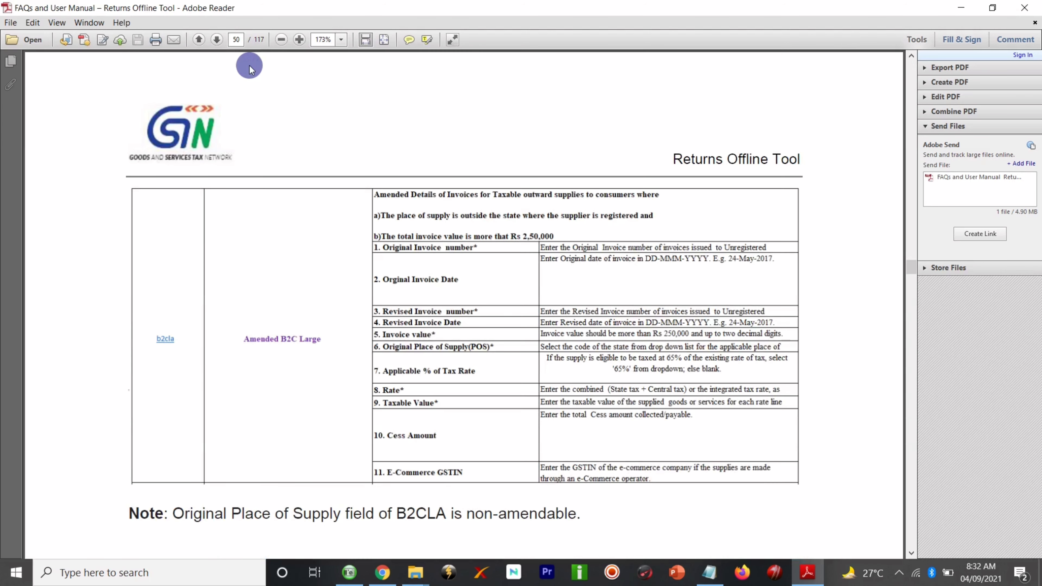
scroll(272, 275, "down", 10)
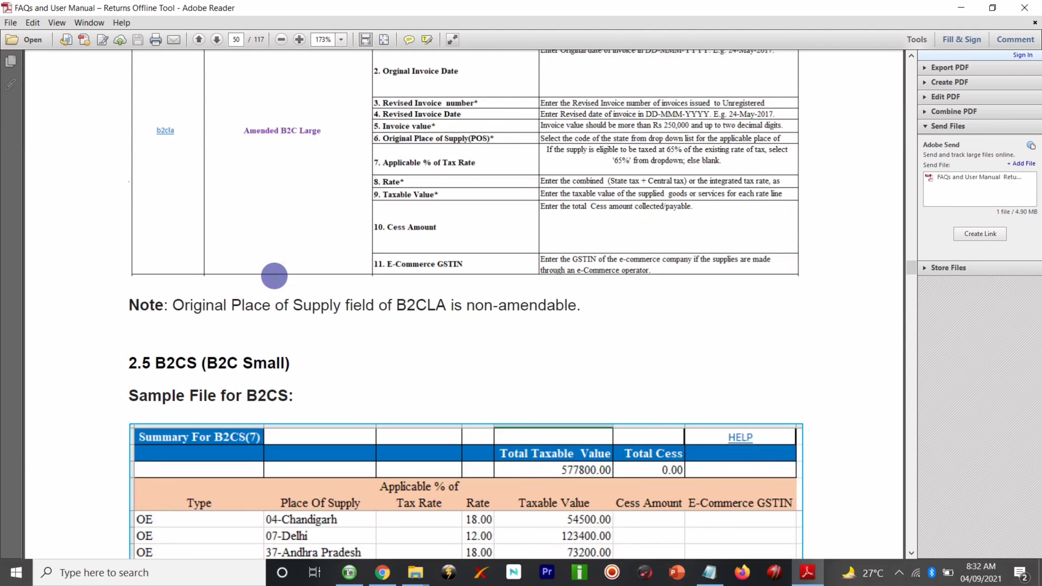
scroll(274, 276, "down", 15)
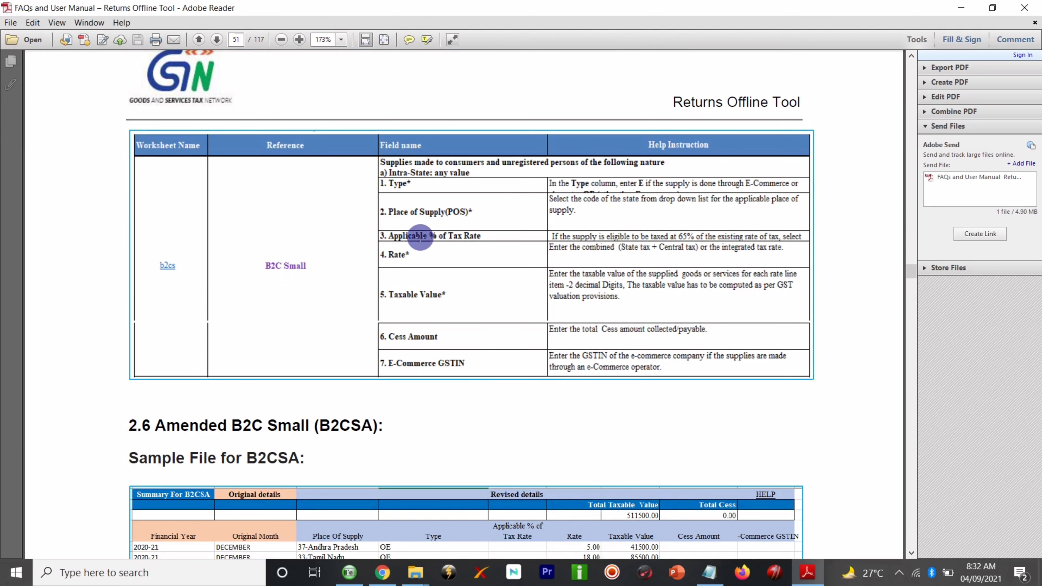
scroll(459, 184, "down", 1)
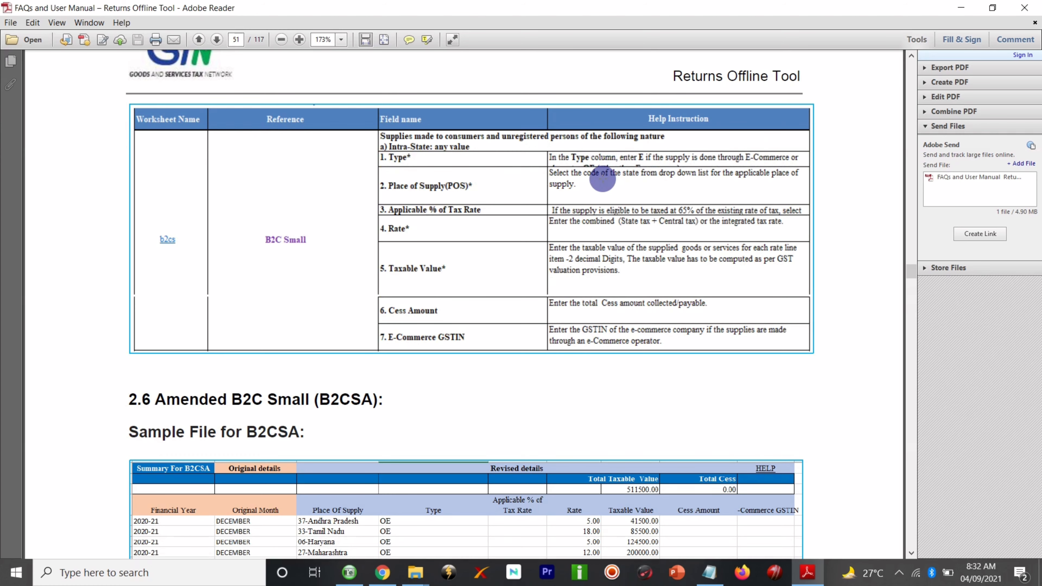
scroll(488, 216, "down", 1)
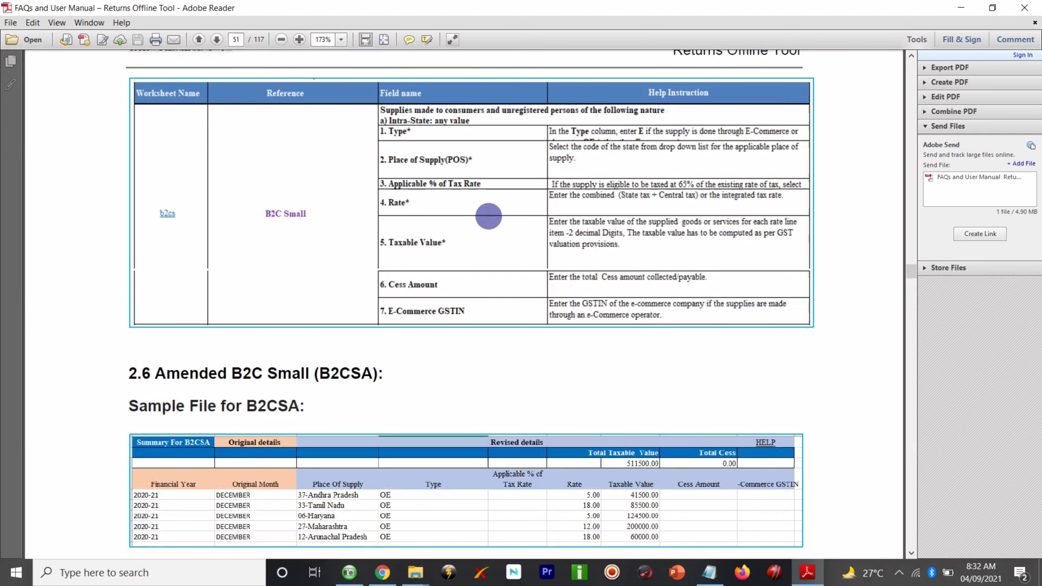
scroll(488, 216, "down", 20)
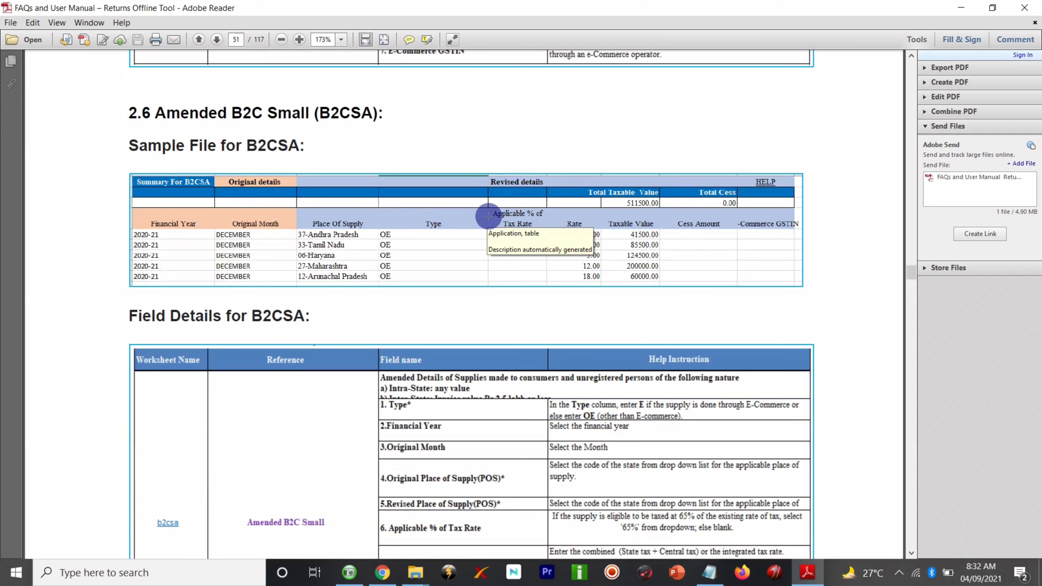
scroll(488, 216, "down", 20)
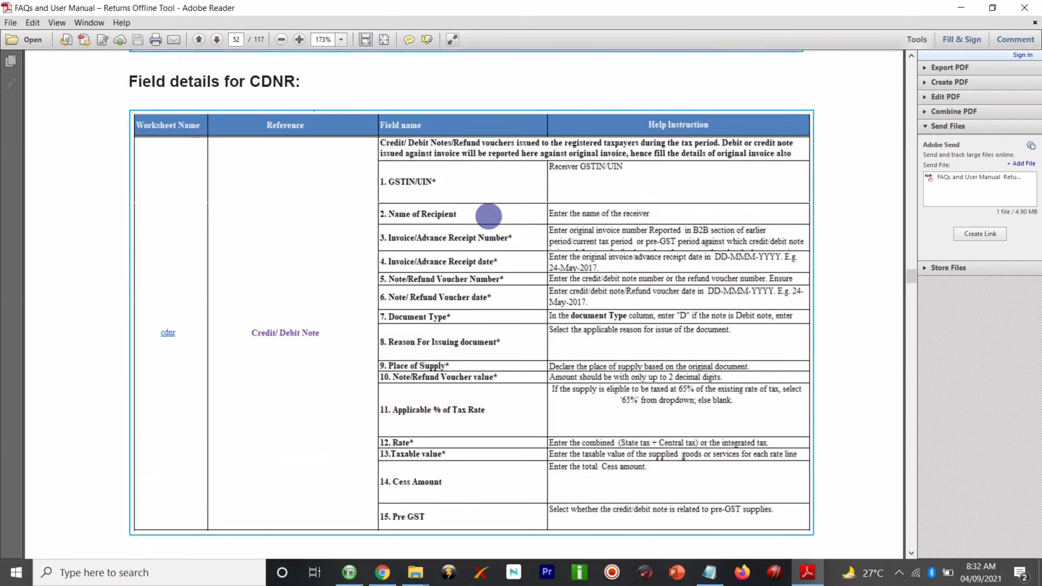
scroll(488, 217, "up", 20)
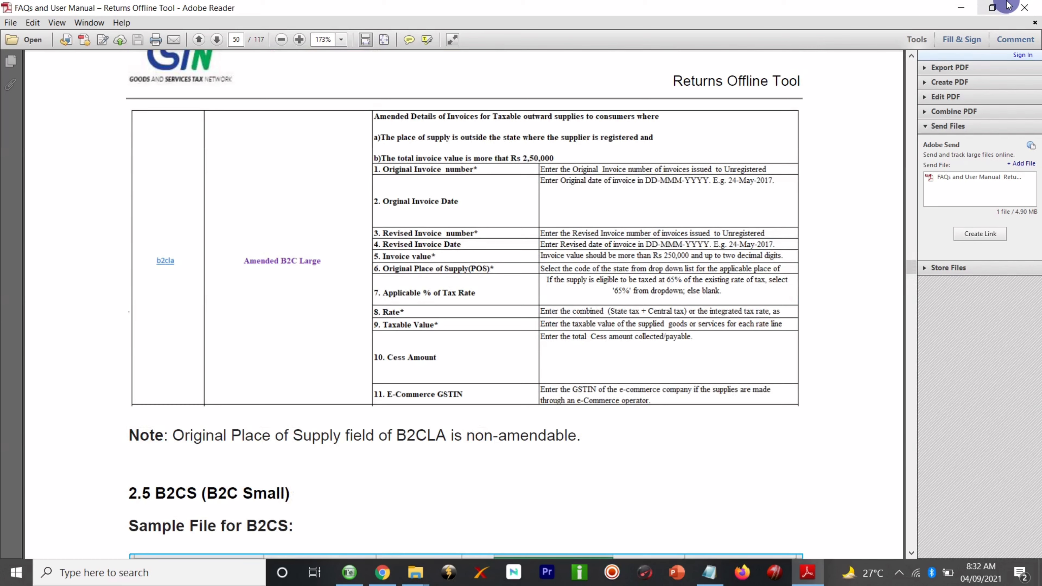
- Close the manual, then create a 'GST Return' folder on the desktop and open it
left_click(1017, 6)
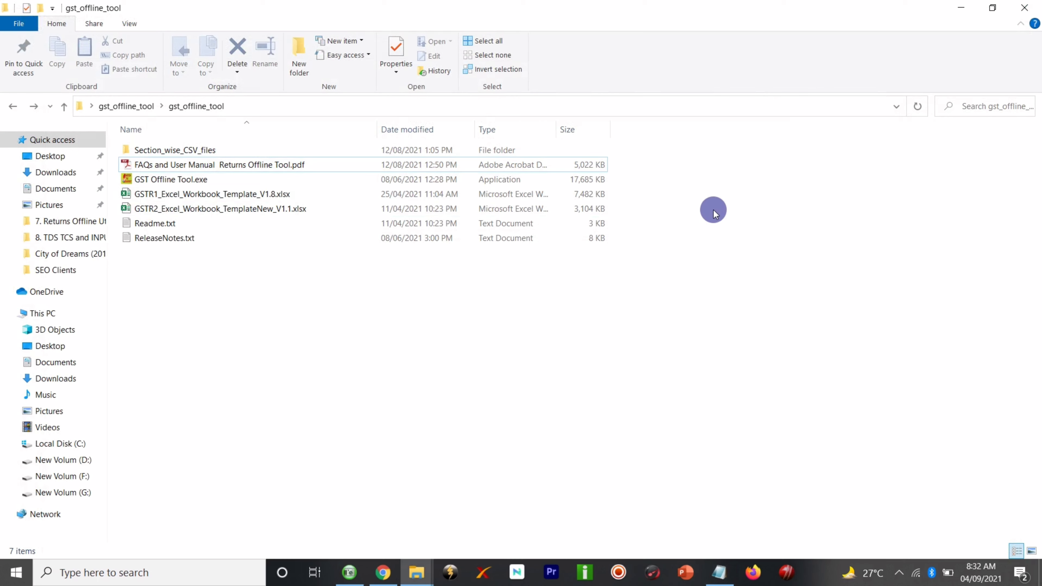
left_click(961, 7)
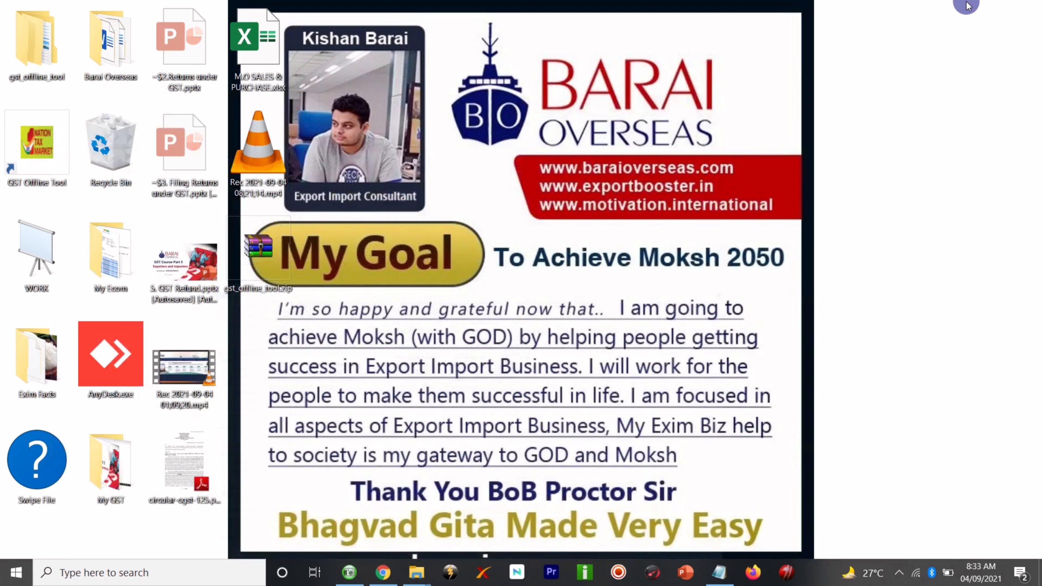
right_click(374, 323)
mouse_move(471, 470)
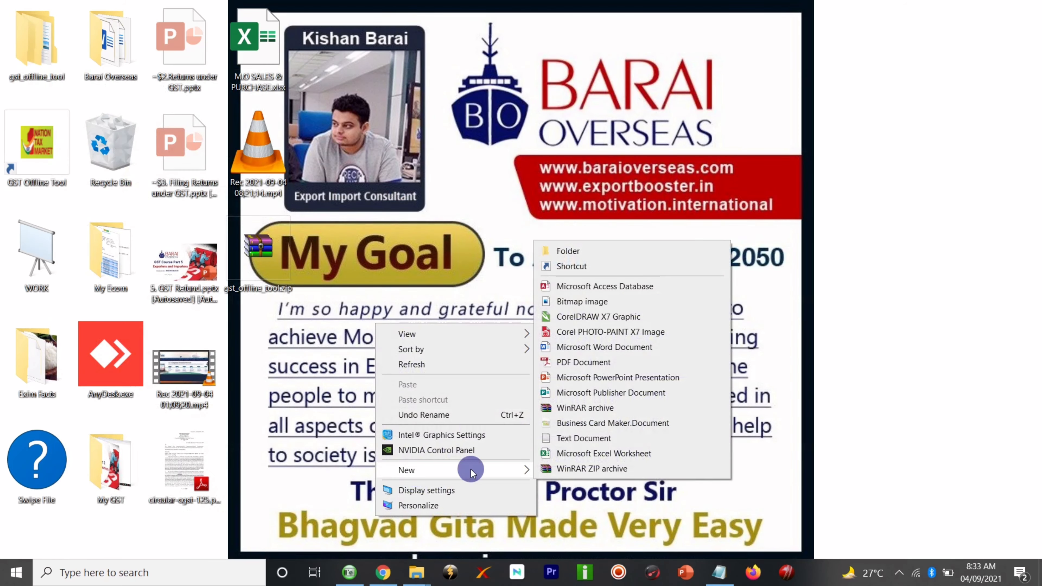
left_click(594, 259)
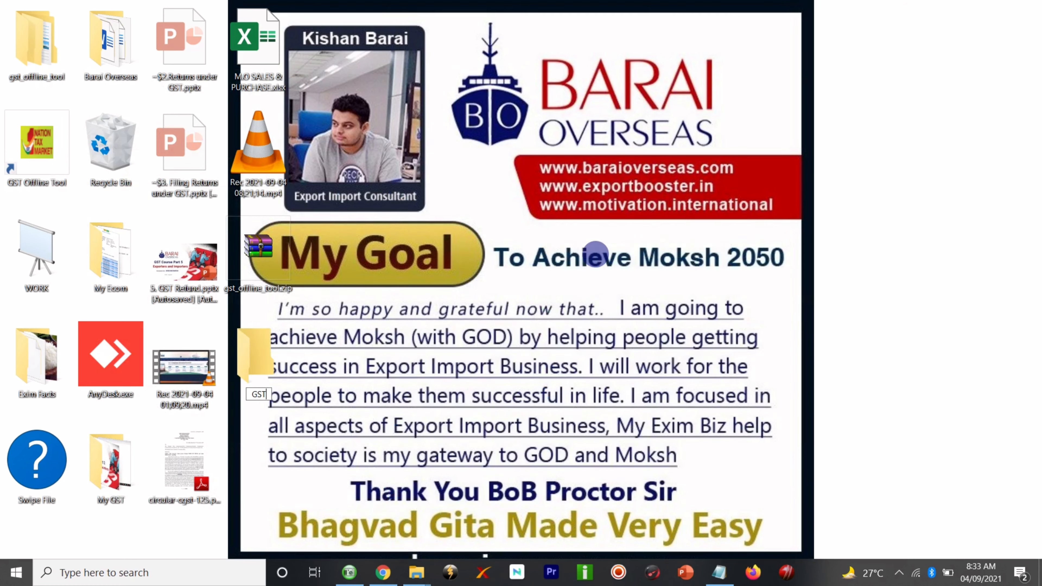
type("GST Return")
key("Return")
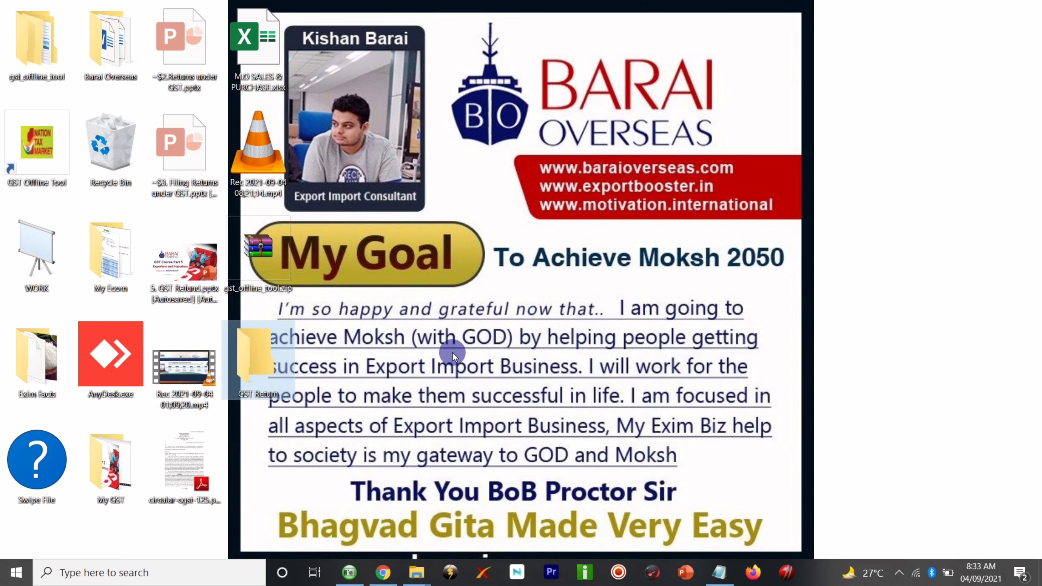
double_click(248, 359)
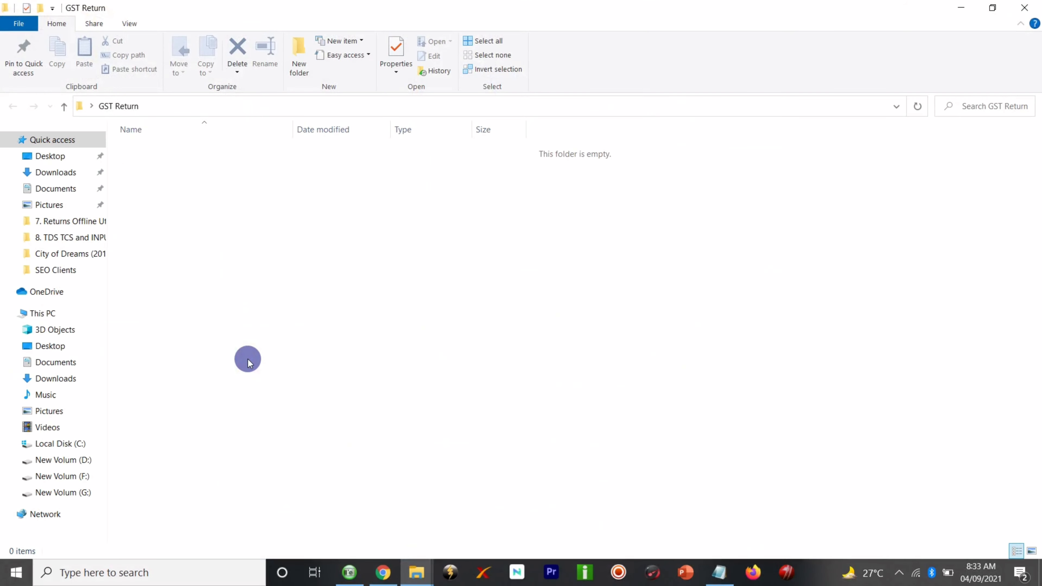
- Create a new subfolder named 'August GST Record' inside GST Return
right_click(243, 210)
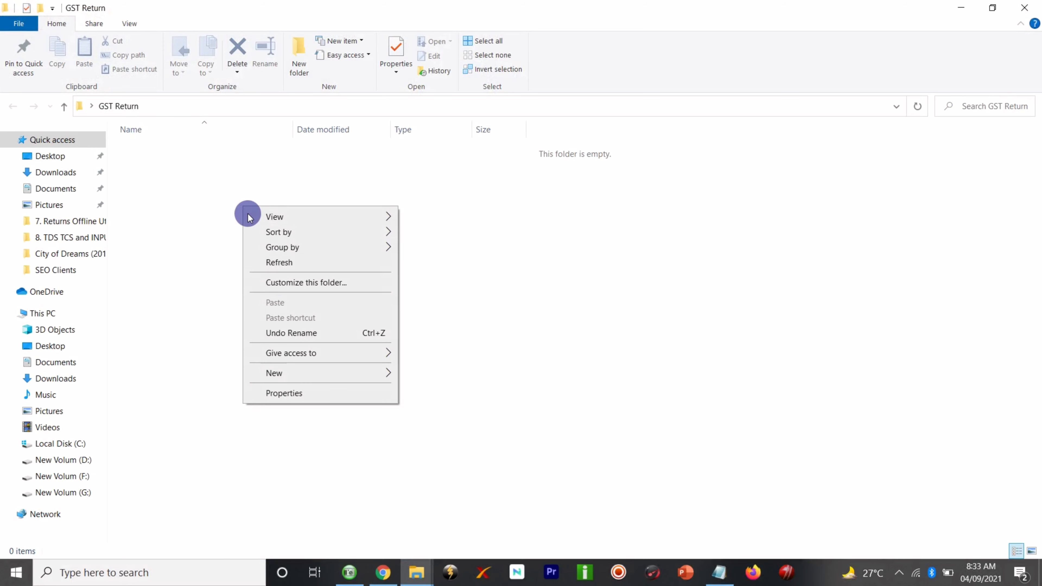
mouse_move(307, 373)
left_click(510, 156)
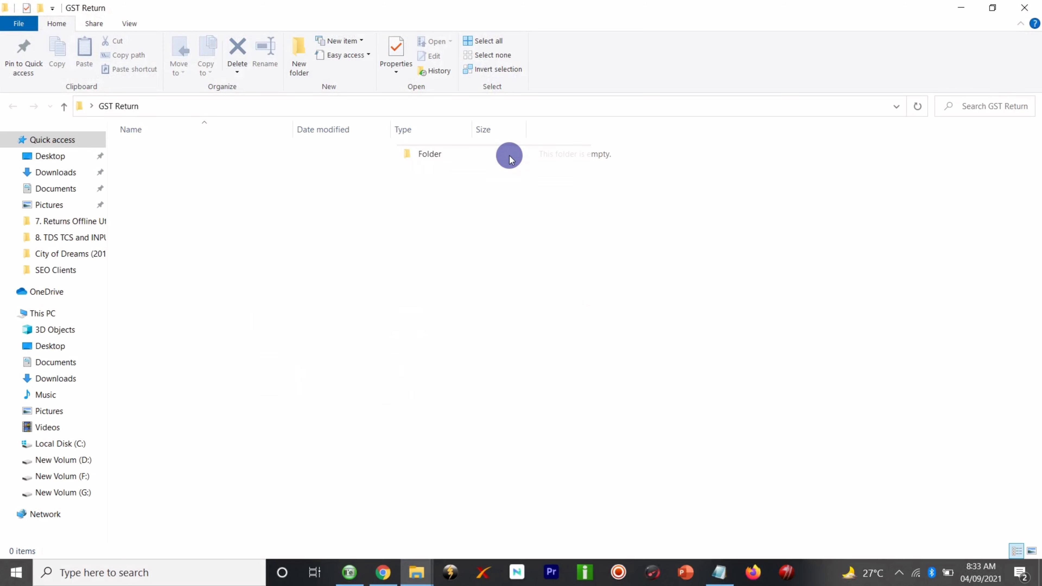
key("BackSpace")
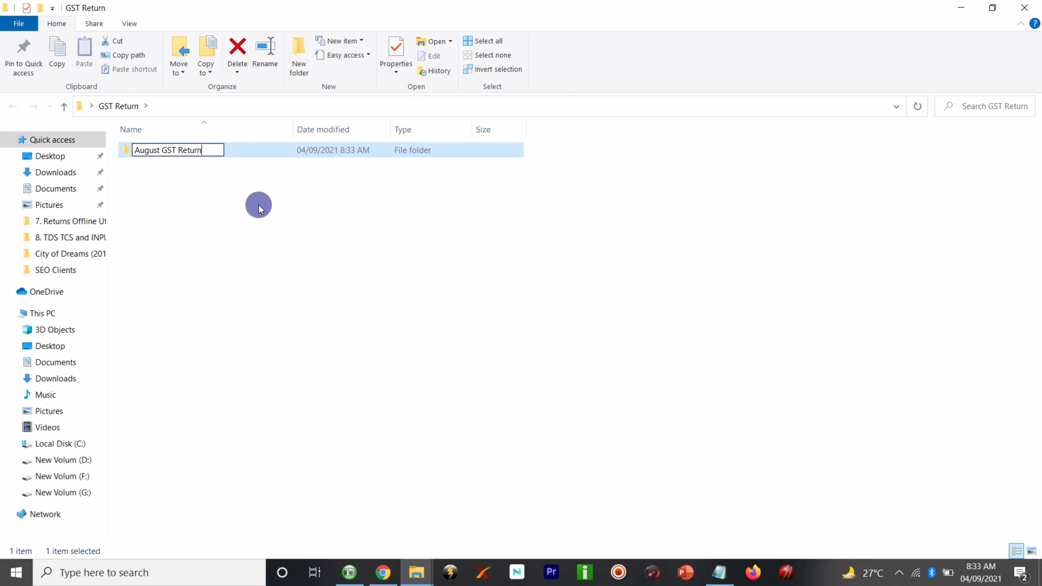
left_click(236, 190)
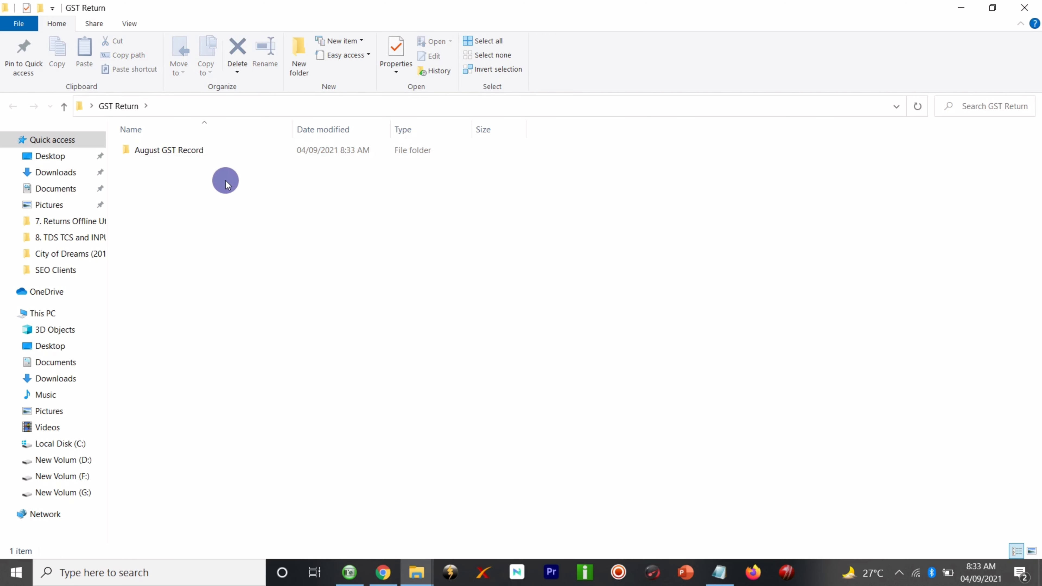
- Keep the 'August GST Record' name unchanged after a rename attempt, then open the folder
left_click(170, 151)
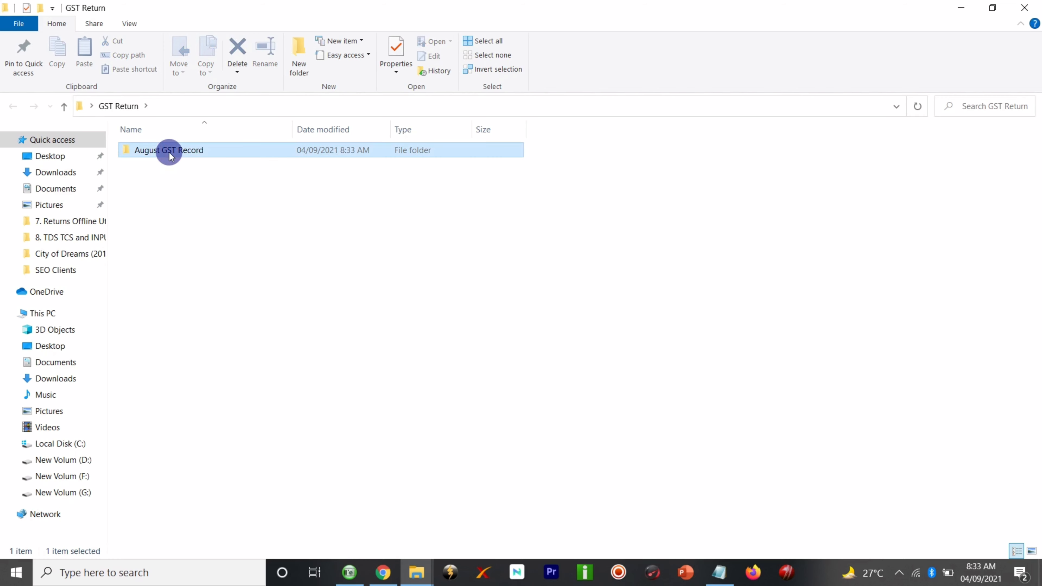
right_click(170, 152)
left_click(220, 425)
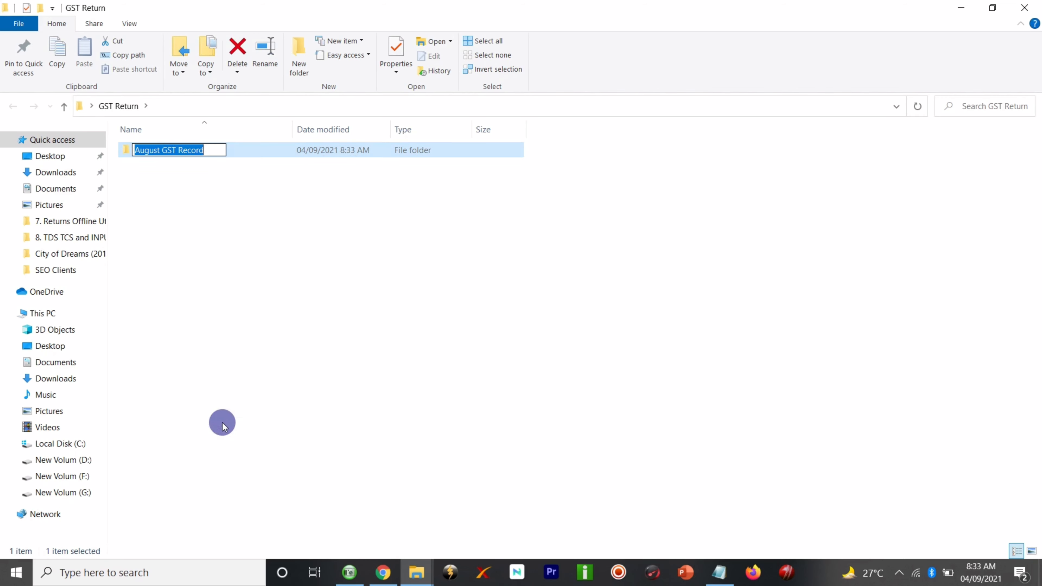
left_click(135, 151)
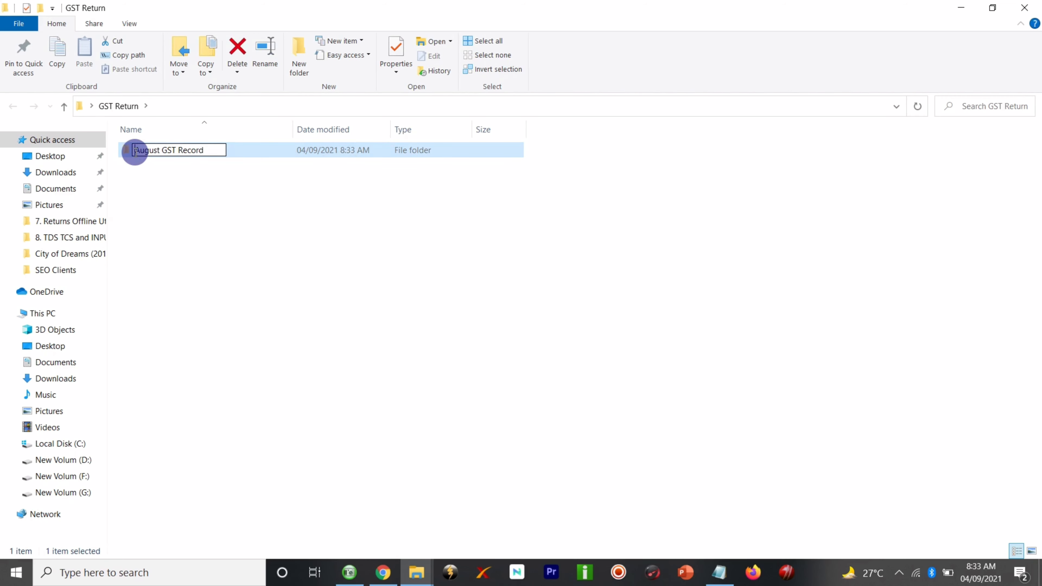
type("3.")
key("BackSpace")
key("BackSpace")
key("BackSpace")
key("Return")
left_click(183, 223)
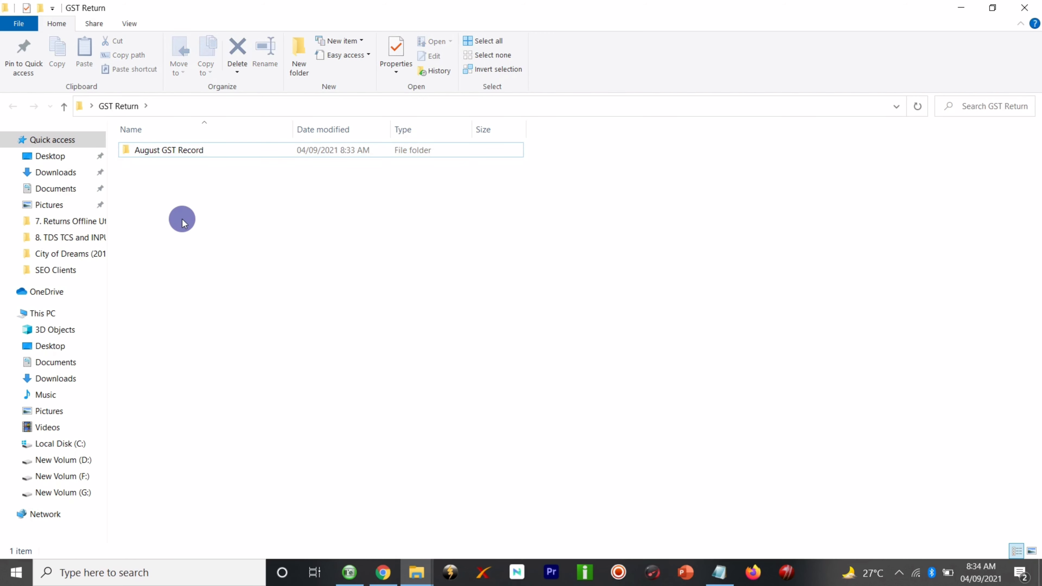
left_click(181, 151)
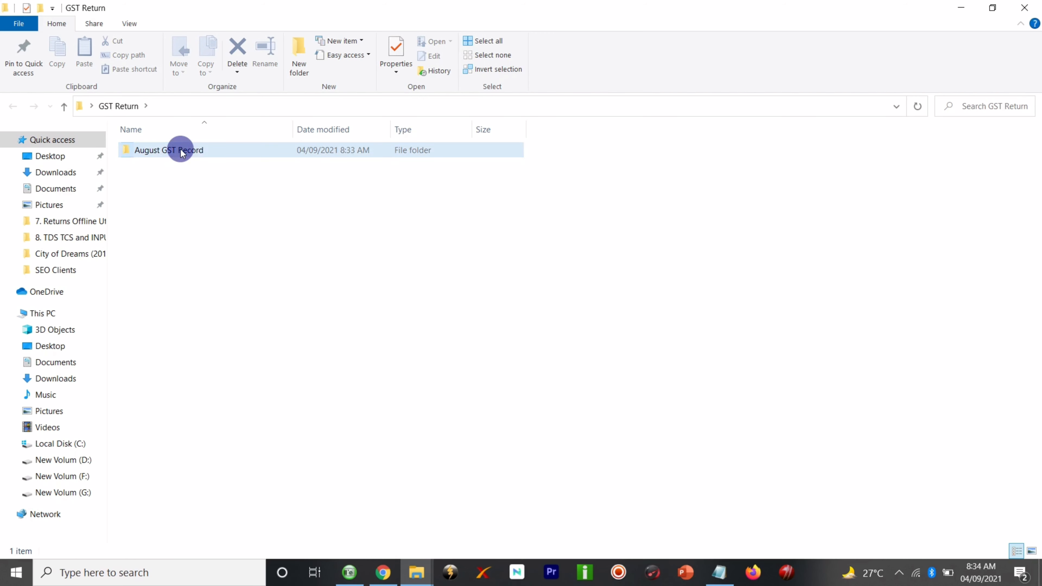
double_click(181, 151)
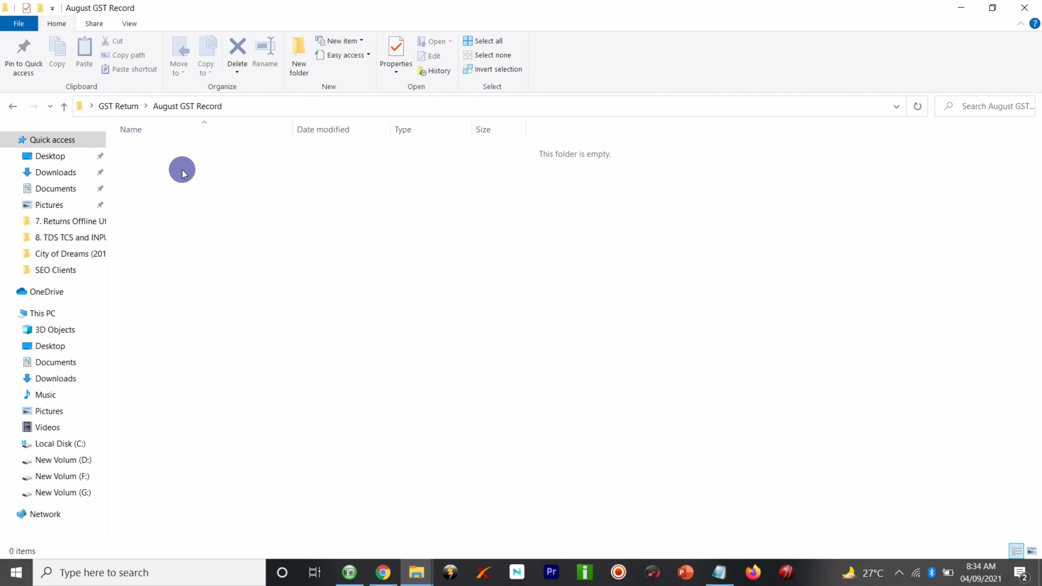
- Put the browser away and bring the gst_offline_tool Explorer window back to the front
left_click(382, 571)
left_click(382, 571)
mouse_move(414, 571)
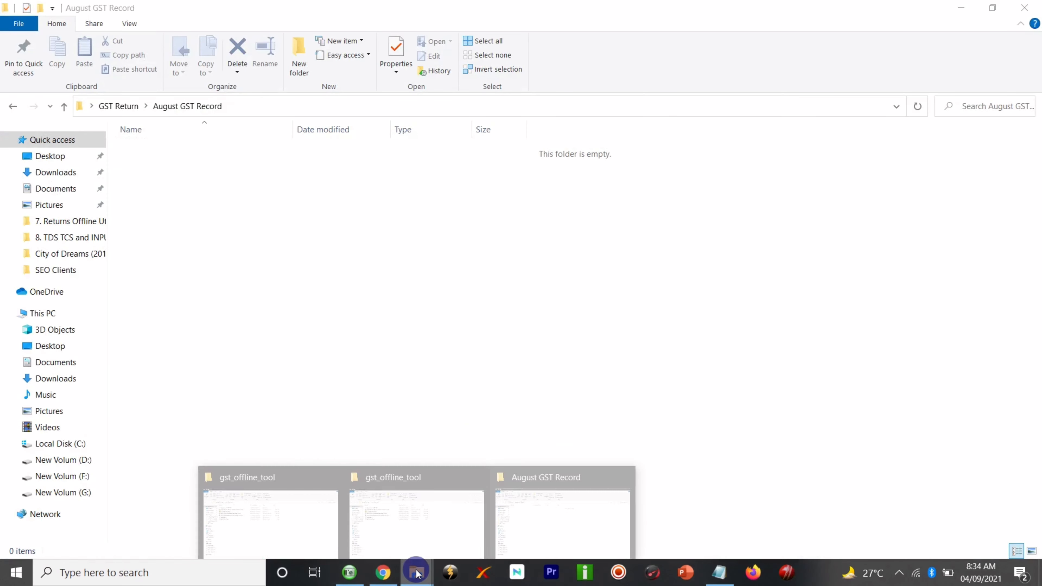
left_click(247, 265)
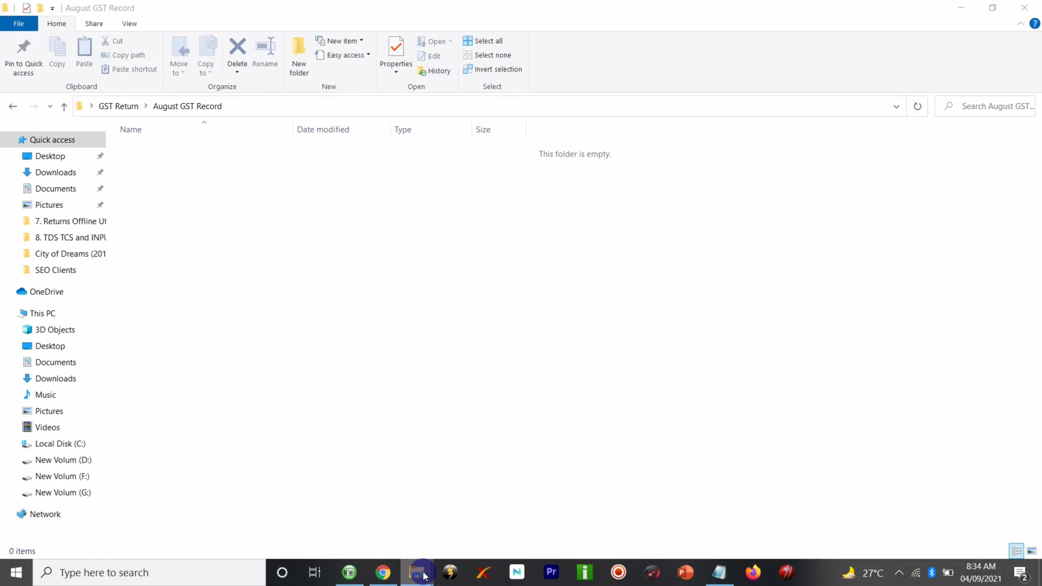
- In the gst_offline_tool window, open Section_wise_CSV_files and then its GSTR1 folder
mouse_move(423, 564)
left_click(433, 512)
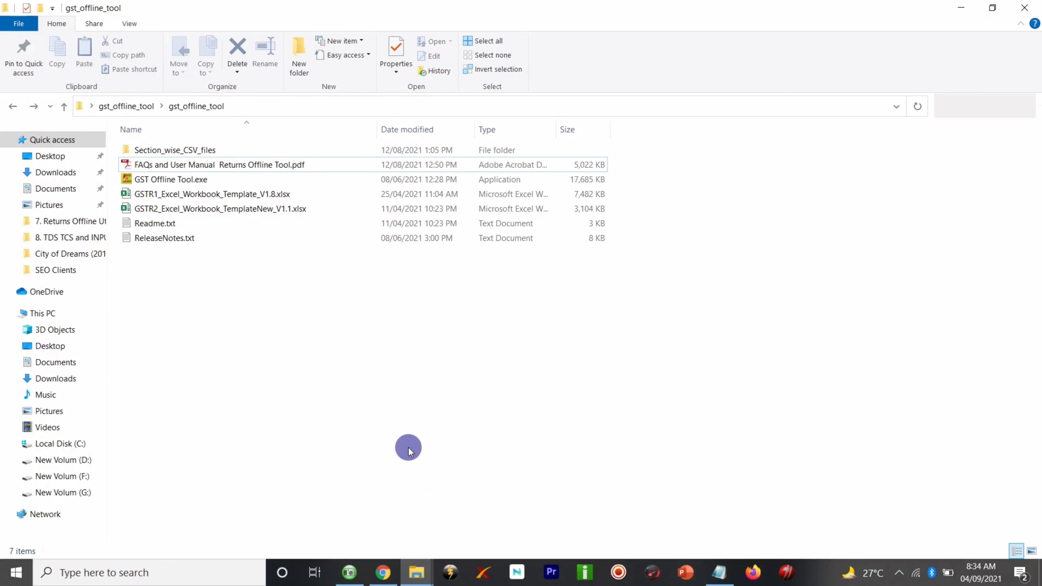
double_click(204, 155)
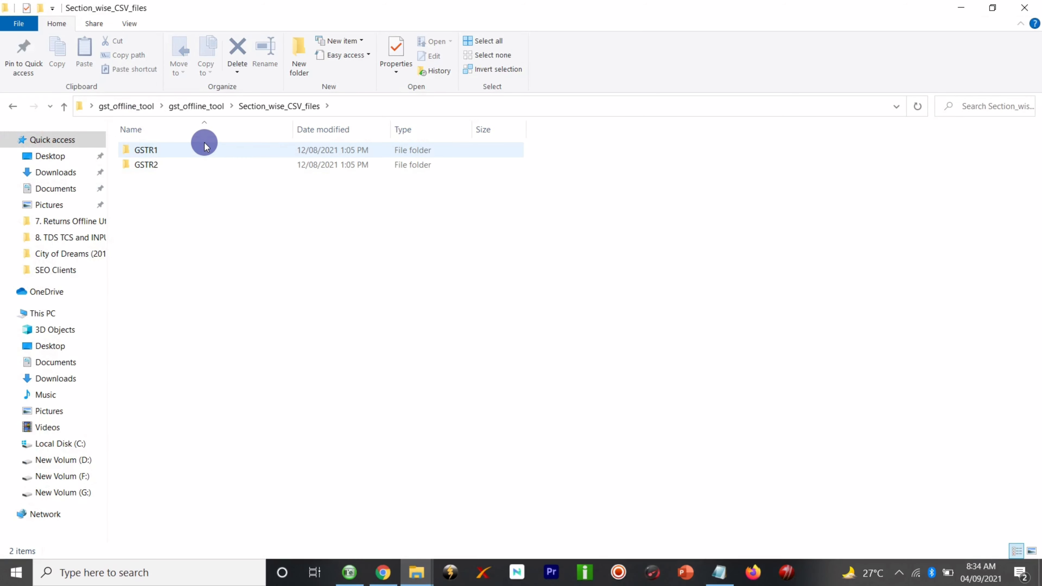
double_click(203, 152)
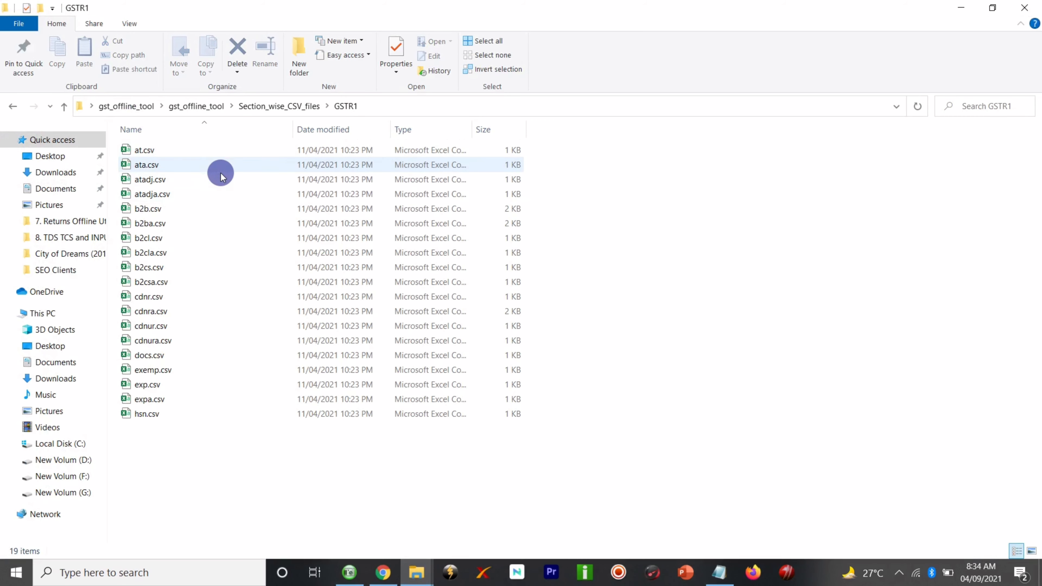
- Copy b2b.csv from GSTR1 and paste it into the empty August GST Record folder
left_click(206, 214)
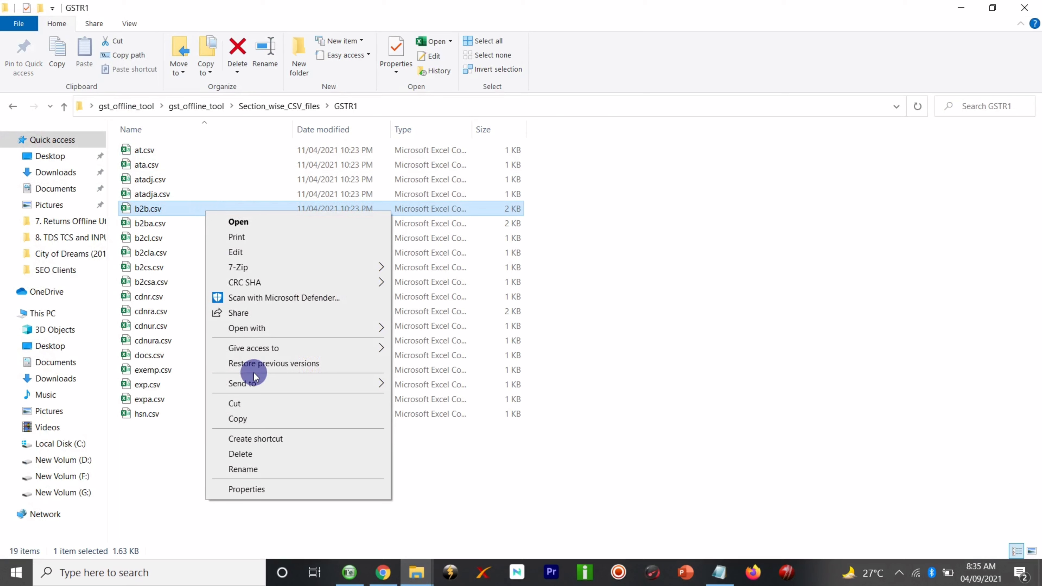
left_click(254, 419)
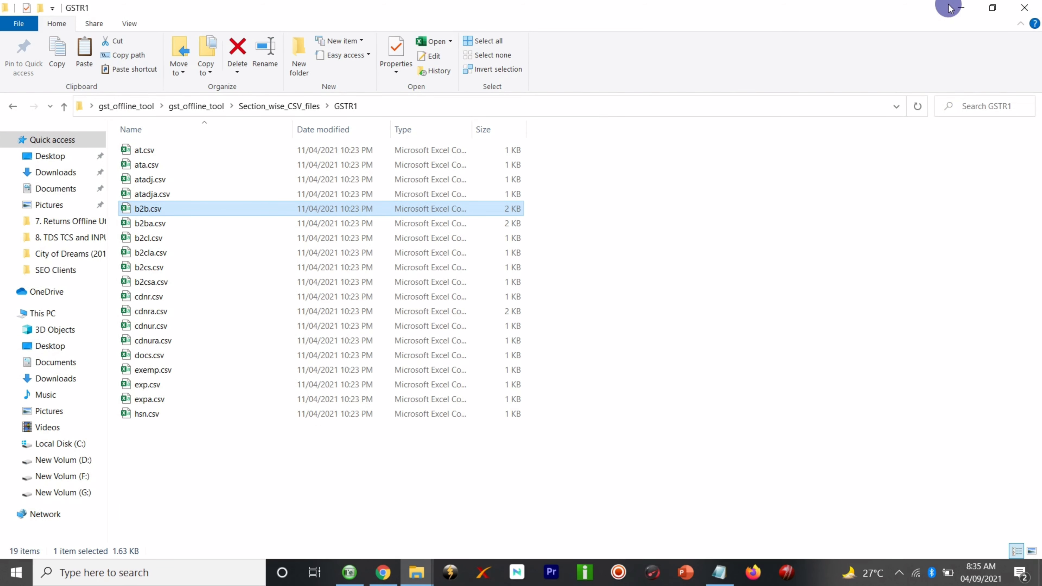
left_click(961, 7)
right_click(264, 201)
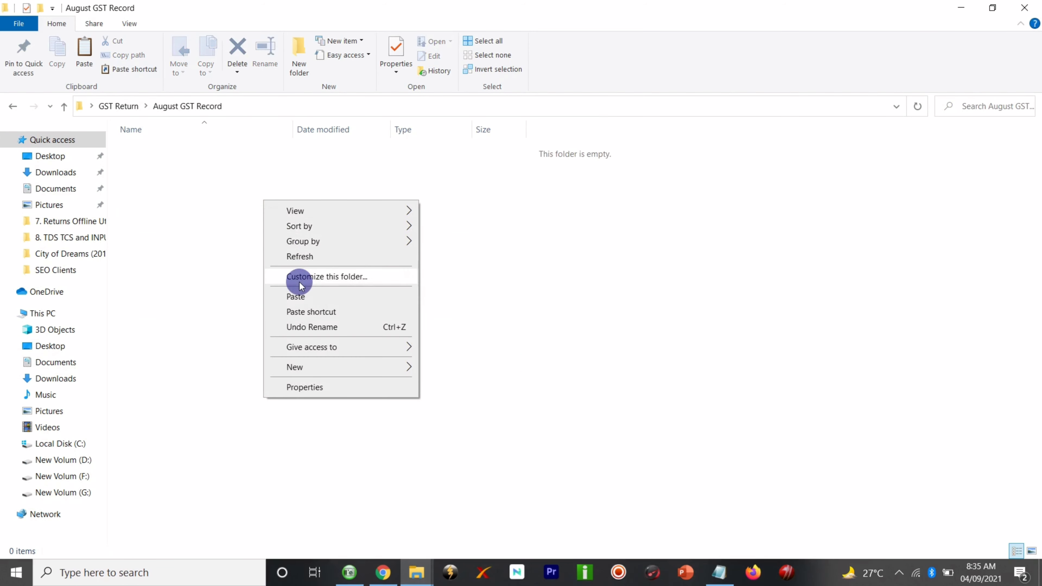
left_click(298, 295)
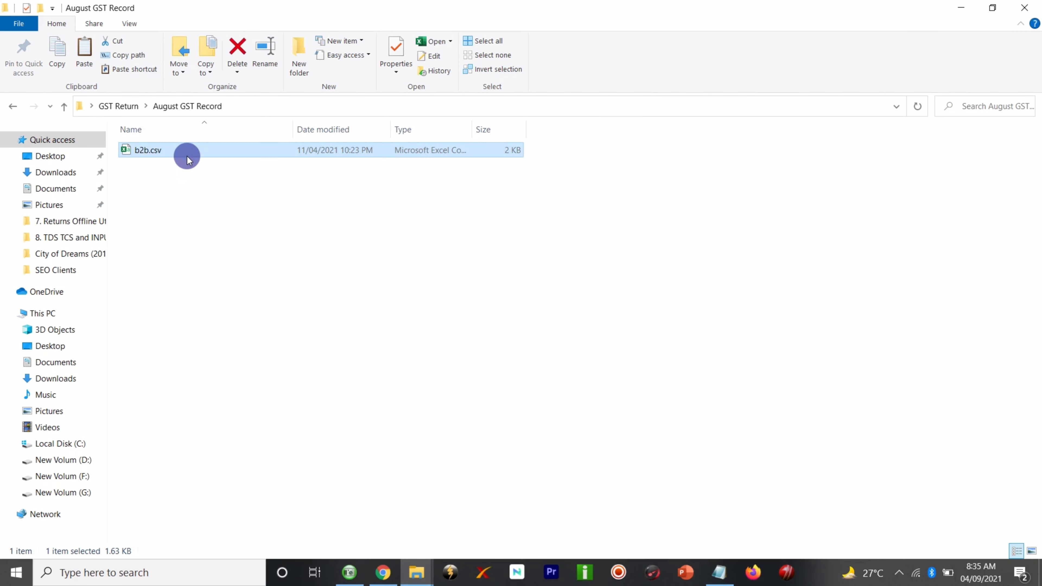
left_click(226, 196)
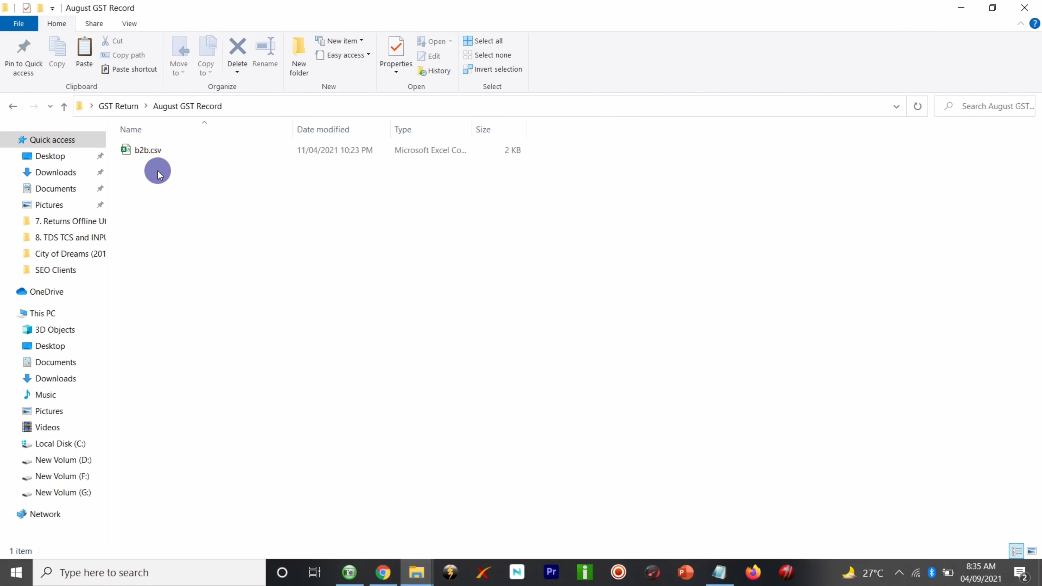
left_click(416, 572)
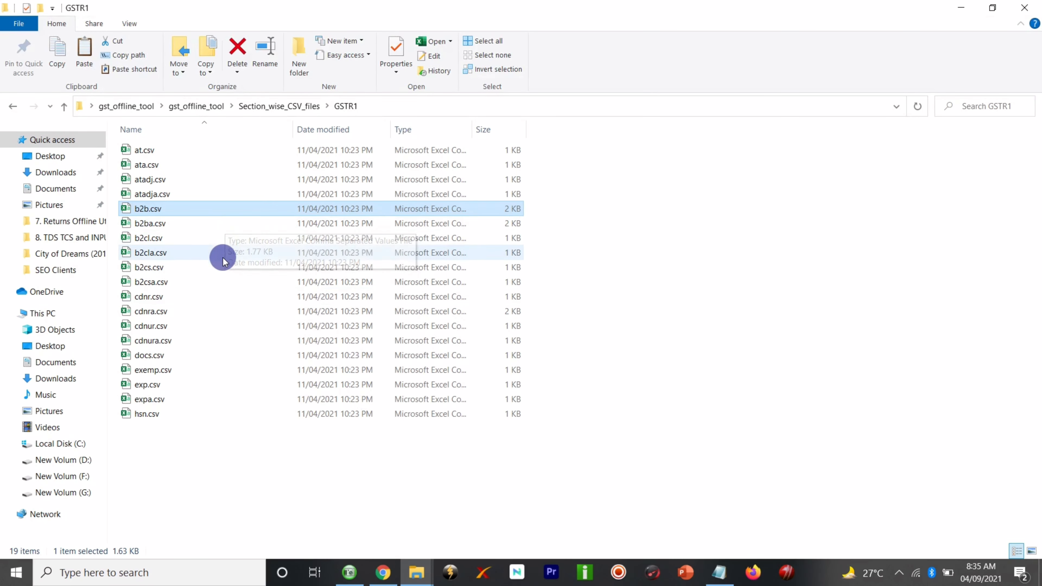
- Copy b2cs.csv from GSTR1 and paste it into August GST Record
right_click(223, 267)
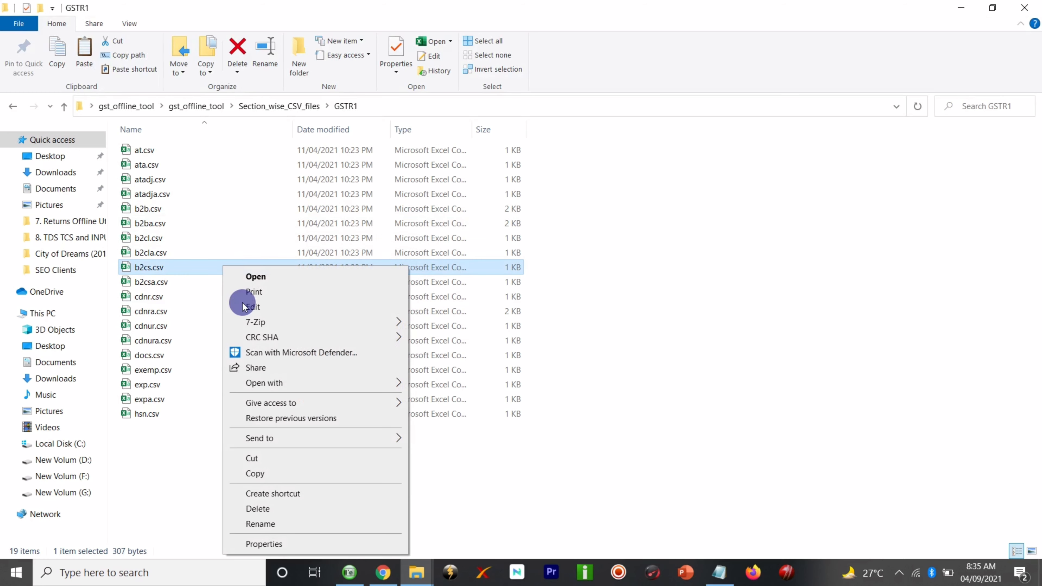
left_click(283, 473)
left_click(968, 9)
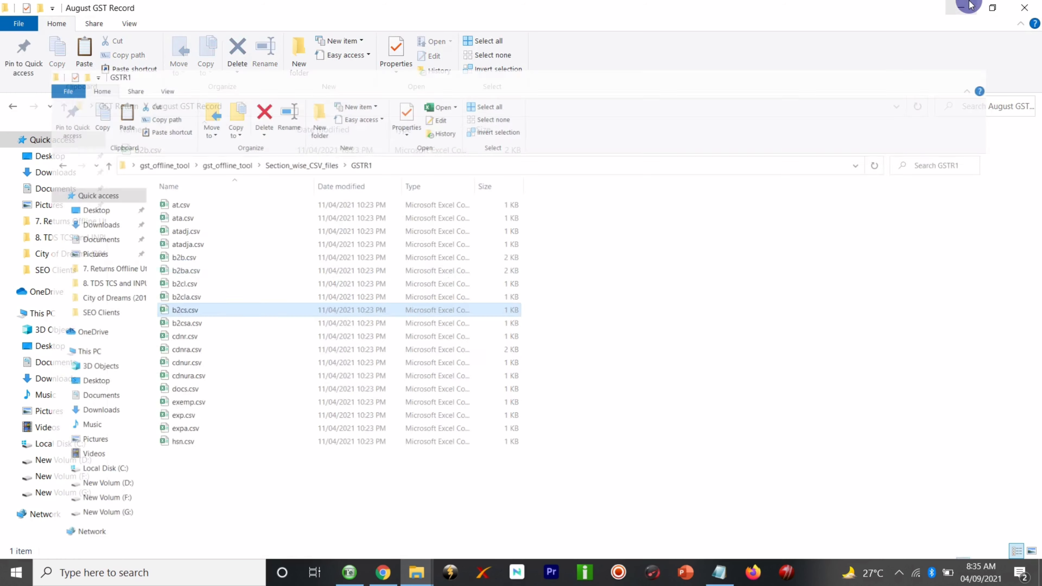
right_click(144, 223)
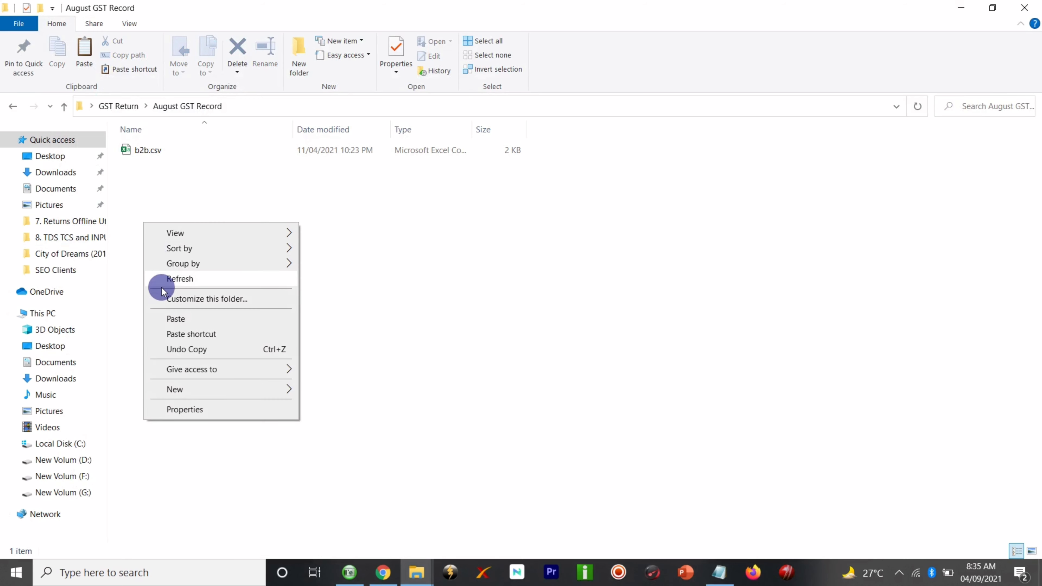
left_click(171, 318)
- Check that b2b.csv and b2cs.csv are both in August GST Record, then clear the selection
left_click(259, 239)
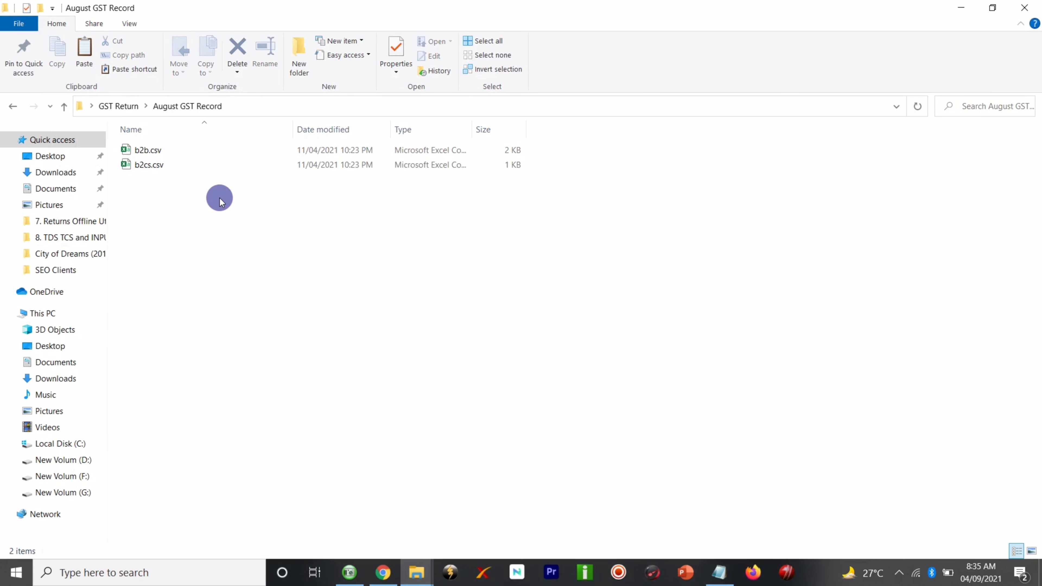
left_click(191, 165)
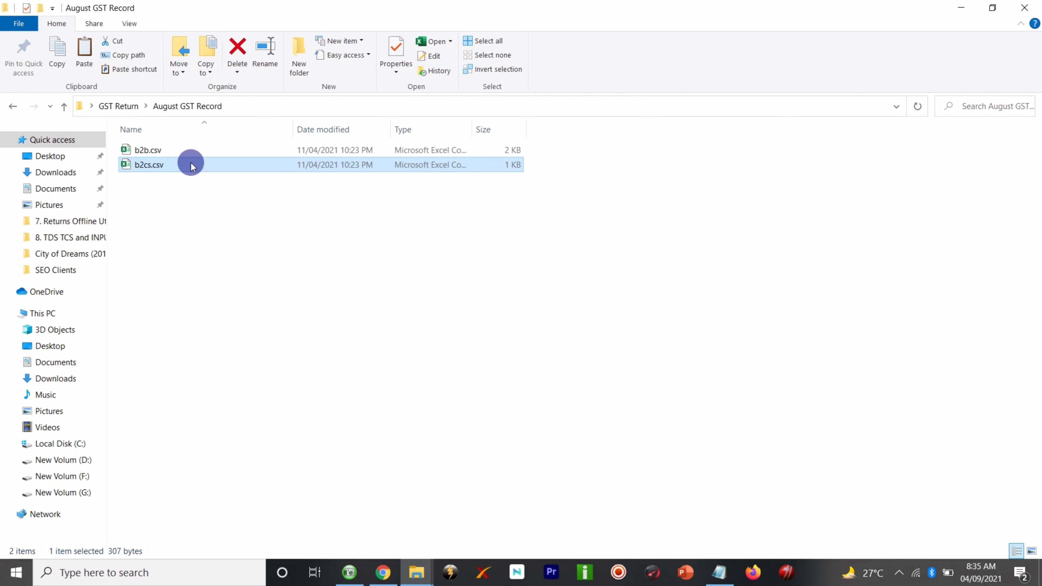
left_click(163, 186)
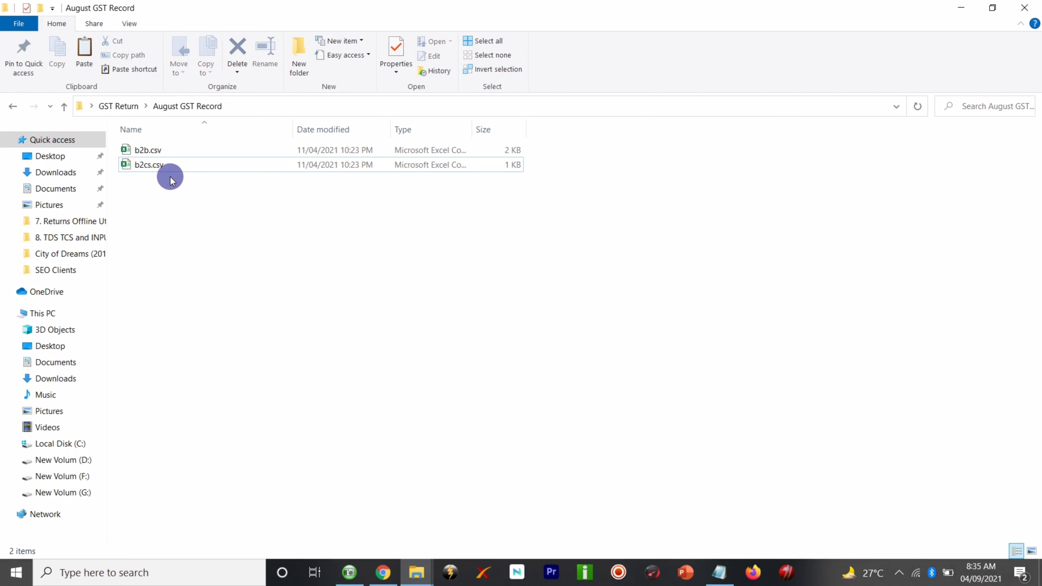
left_click(175, 166)
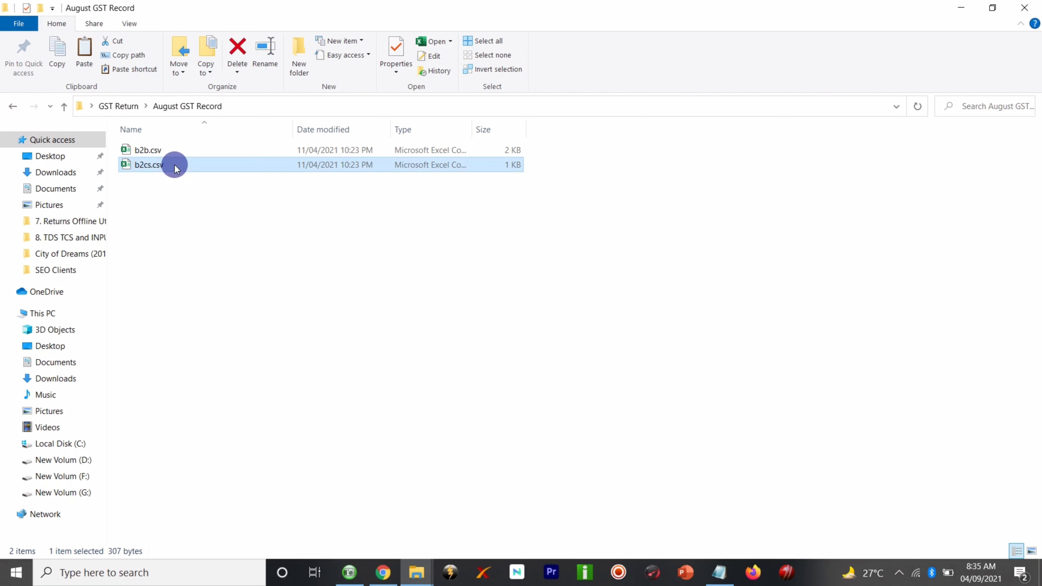
left_click(174, 151)
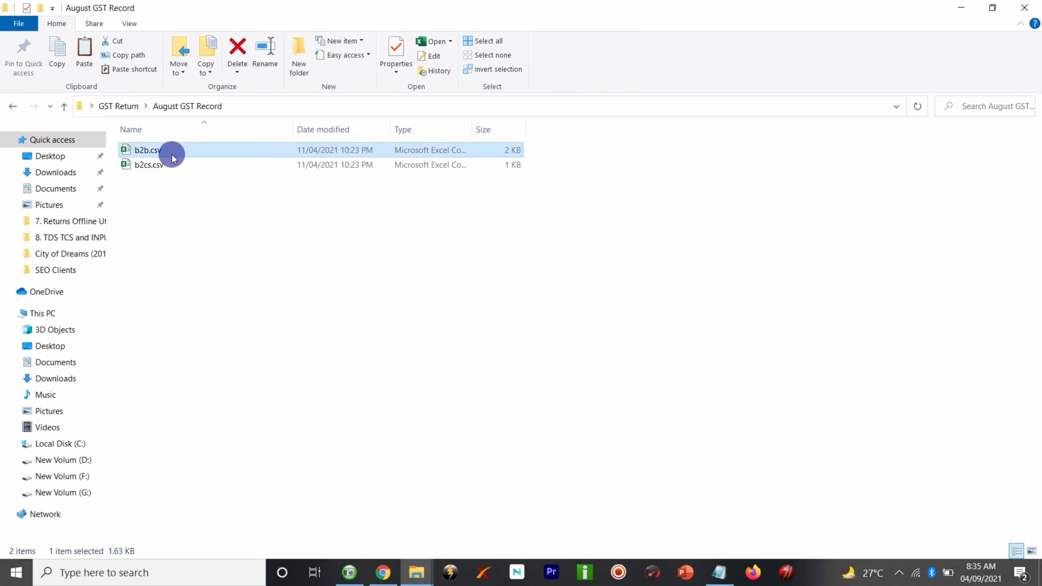
left_click(237, 237)
left_click(419, 573)
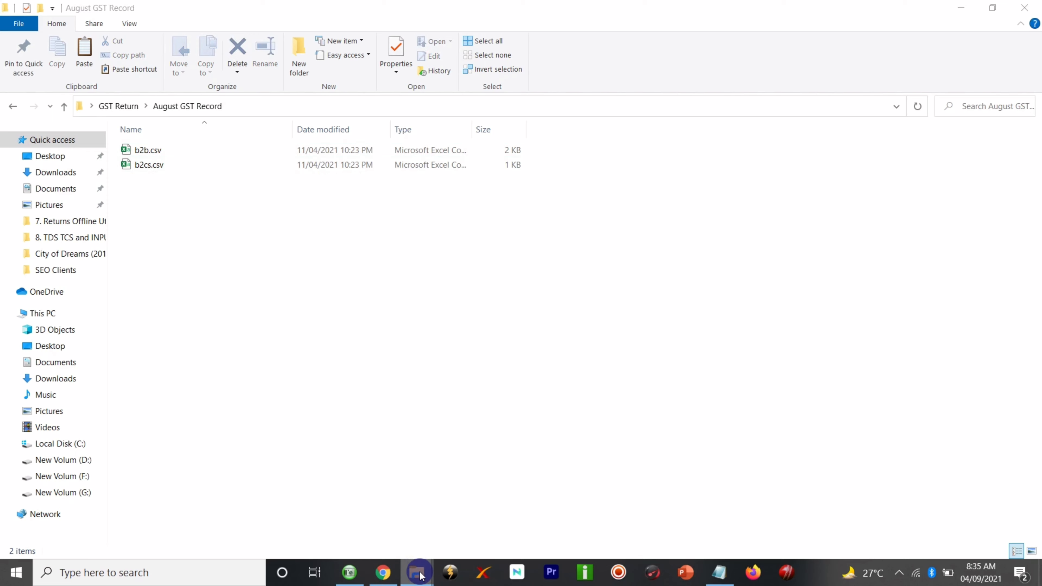
- Bring the GSTR1 folder to the front and select exp.csv, leaving its name unchanged
left_click(528, 502)
left_click(415, 575)
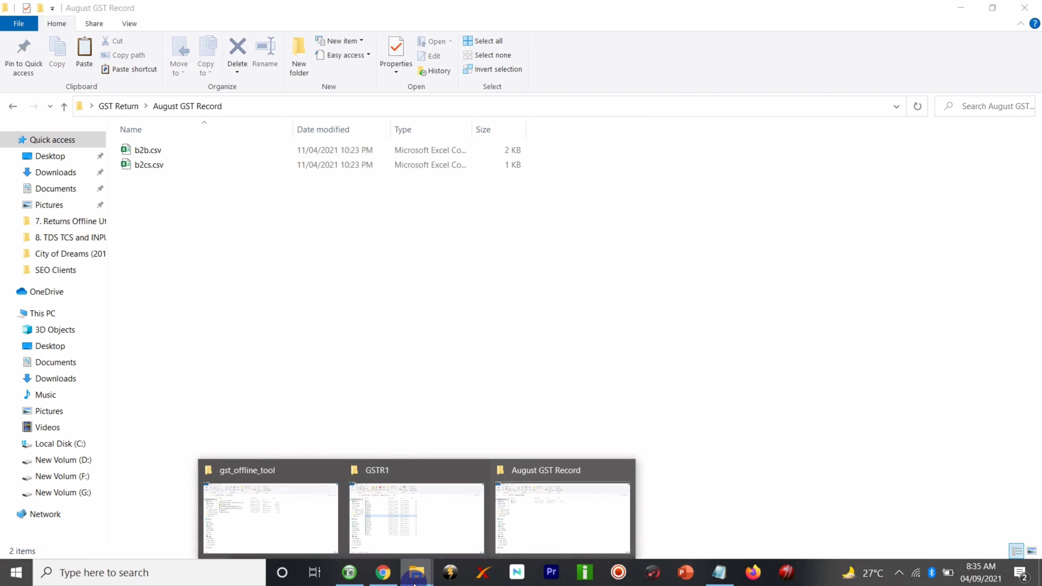
left_click(372, 493)
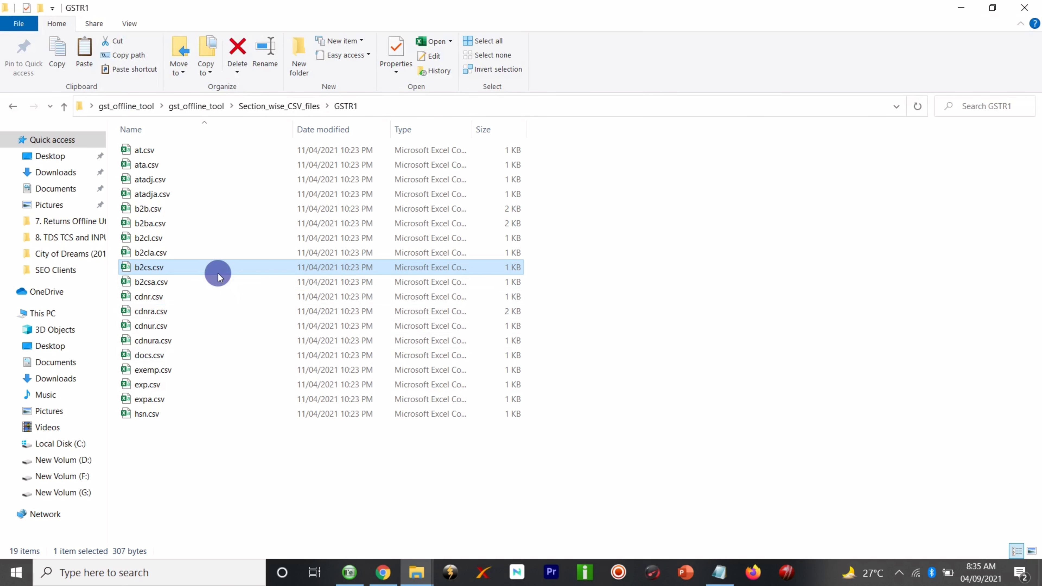
left_click(205, 384)
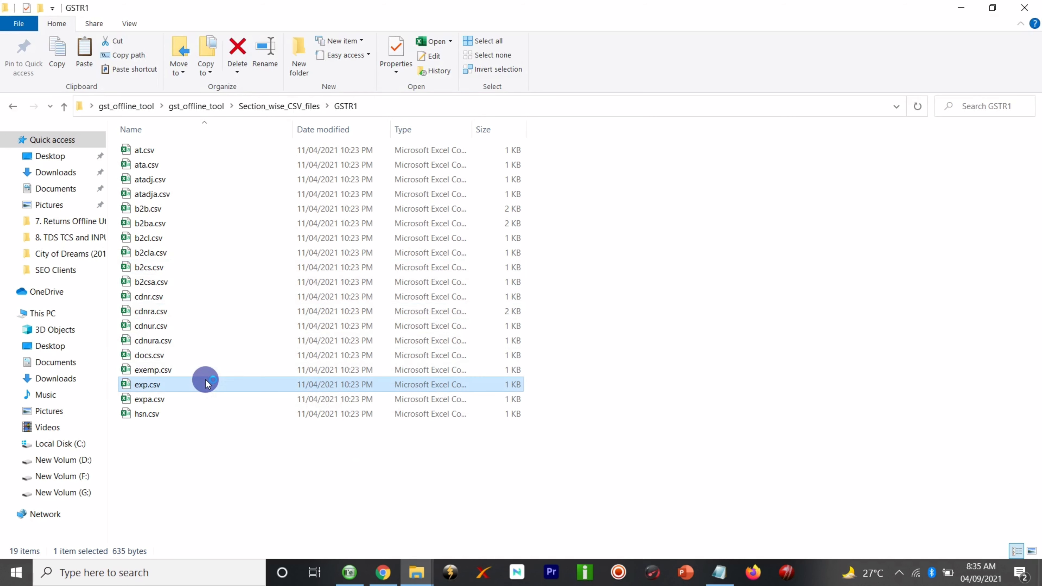
left_click(194, 385)
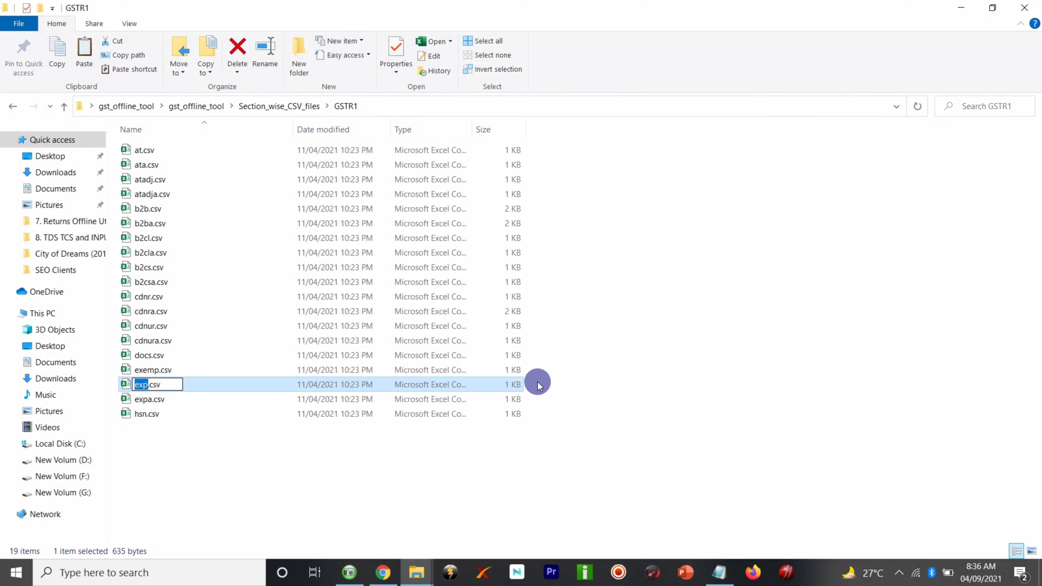
left_click(588, 387)
- Paste a copy of exp.csv into August GST Record alongside b2b.csv and b2cs.csv
right_click(165, 386)
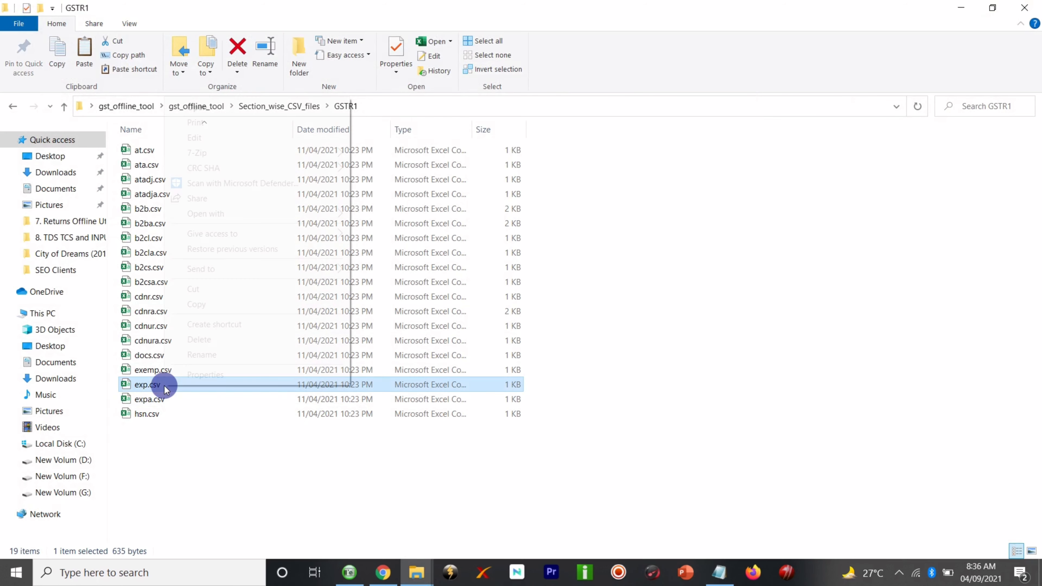
left_click(219, 305)
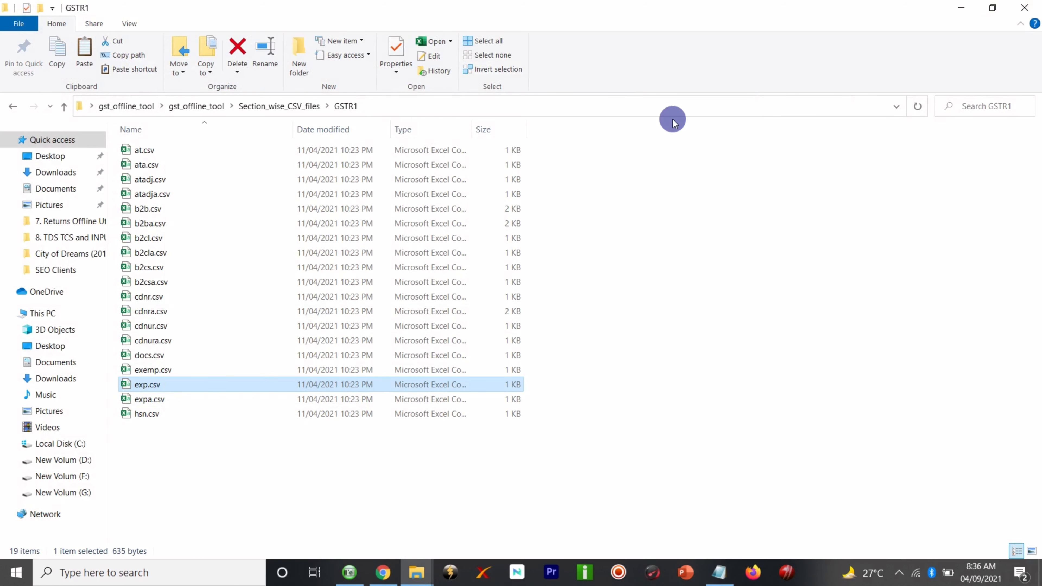
left_click(959, 8)
right_click(240, 214)
left_click(274, 308)
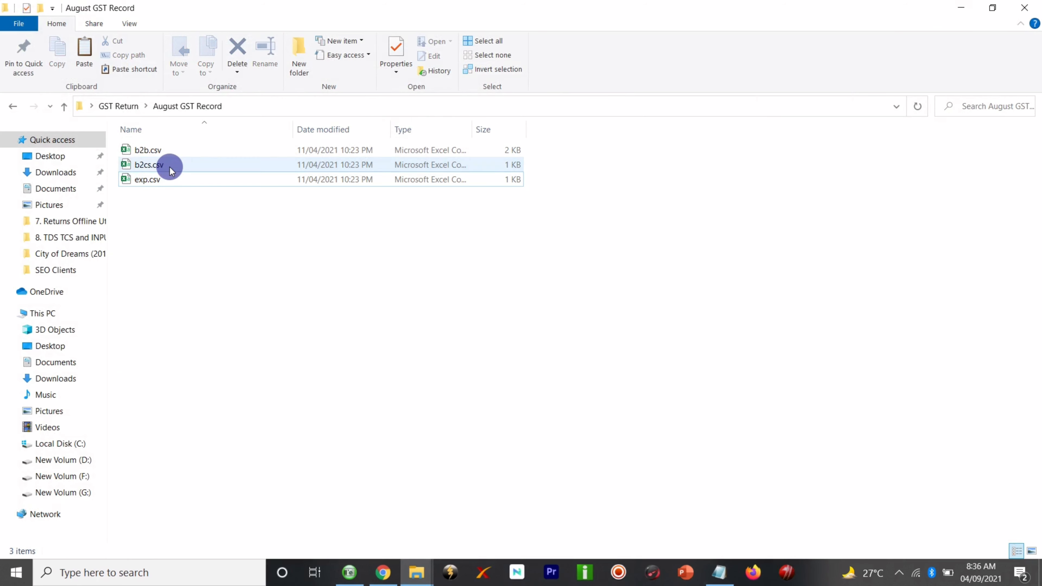
- Open b2cs.csv in Excel and widen column B so the Place Of Supply header fits
left_click(177, 221)
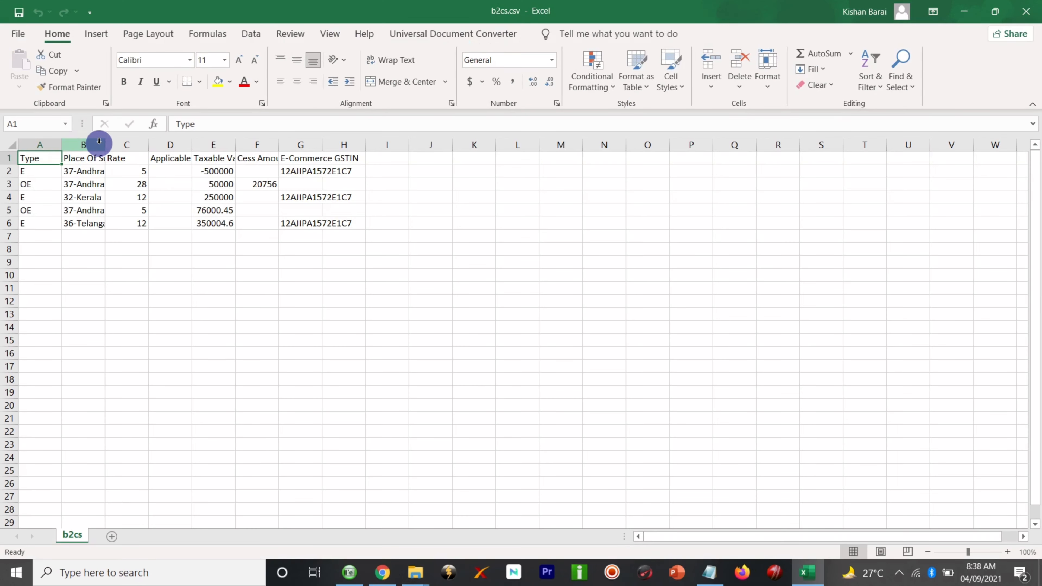
left_click_drag(104, 145, 529, 144)
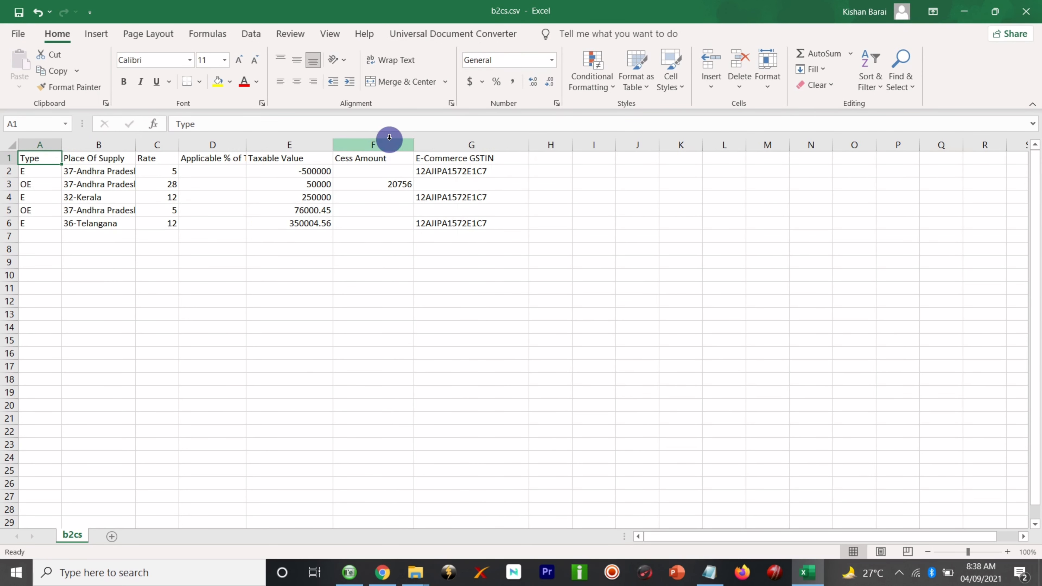
- Widen column D for its Applicable % of Tax Rate header and column B for 37-Andhra Pradesh
left_click_drag(246, 145, 289, 145)
left_click(195, 248)
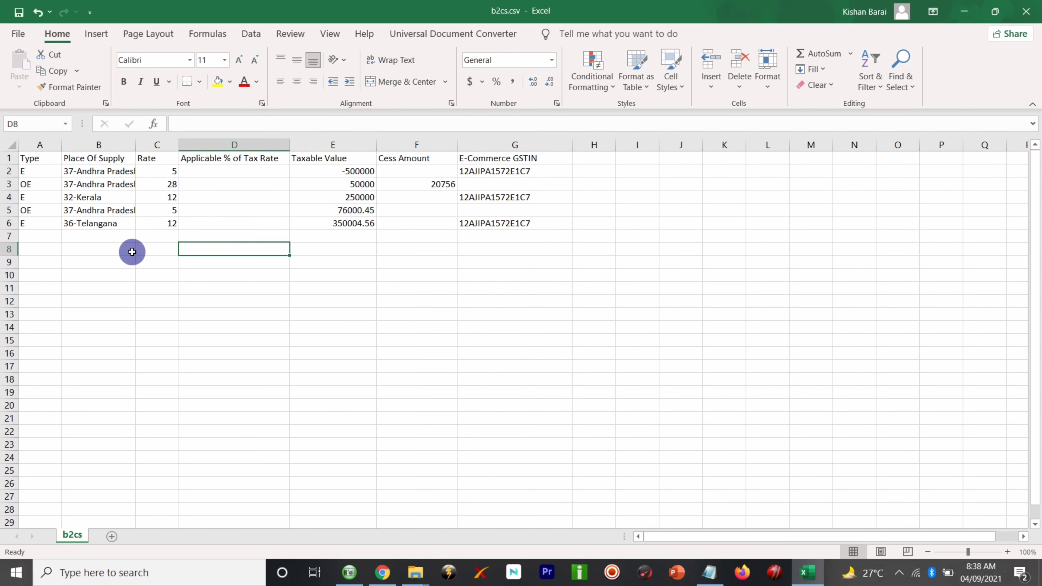
left_click(58, 262)
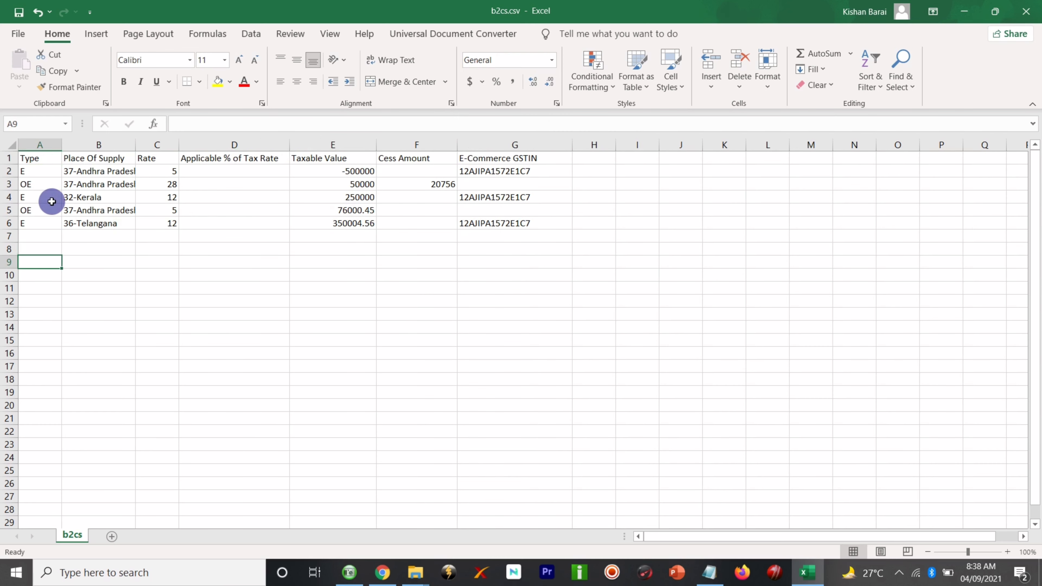
left_click(44, 169)
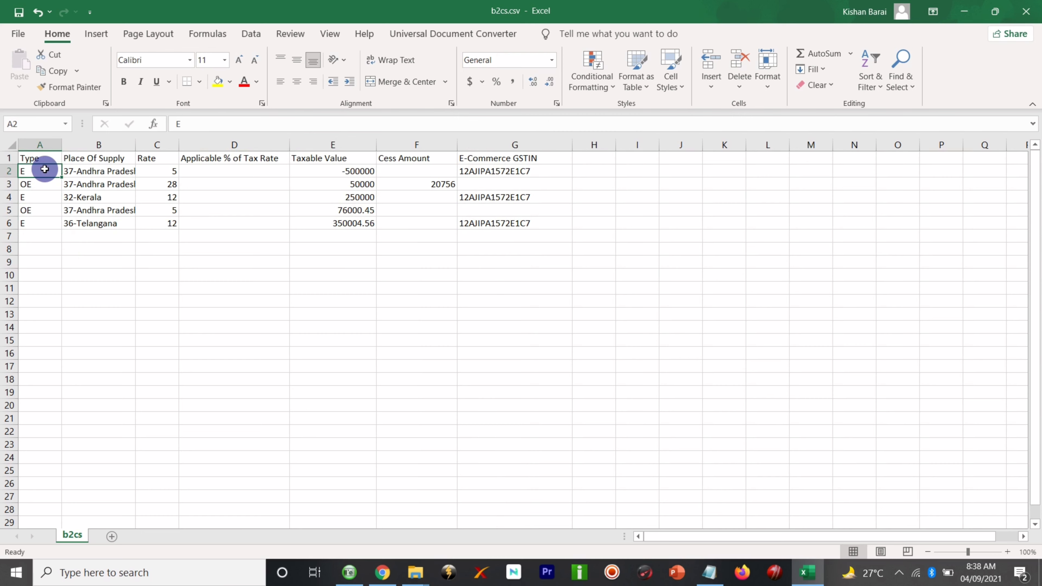
left_click(107, 170)
left_click_drag(136, 144, 150, 145)
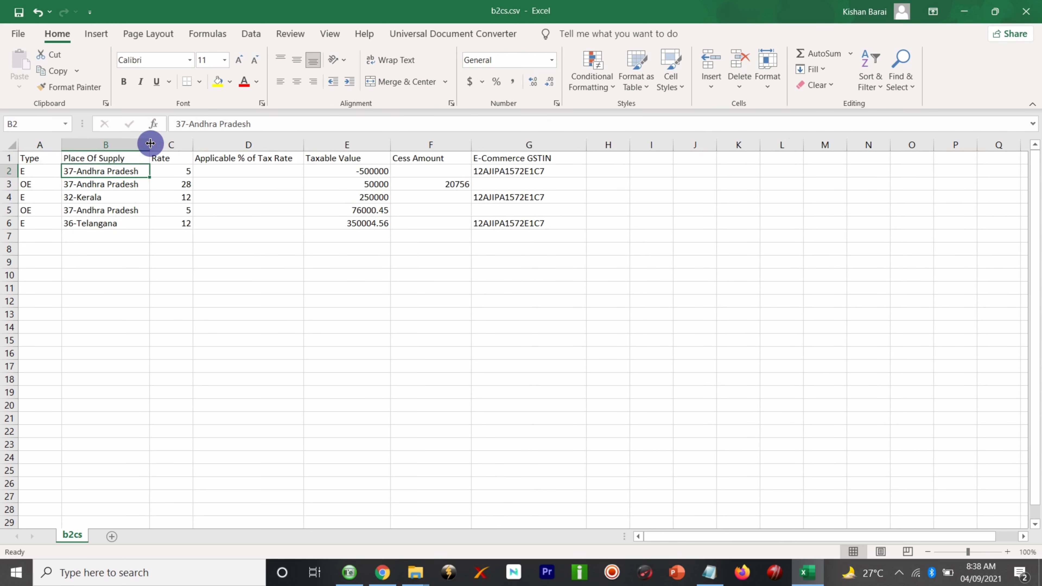
- Review the sample rows: the E and OE types in column A and the E-Commerce GSTIN in G2
left_click(33, 173)
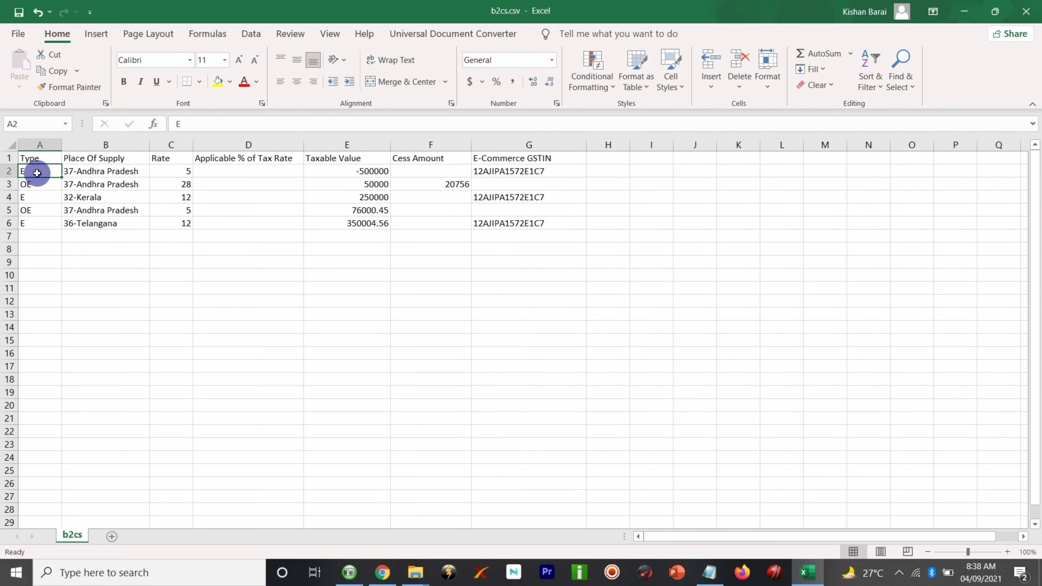
left_click(42, 188)
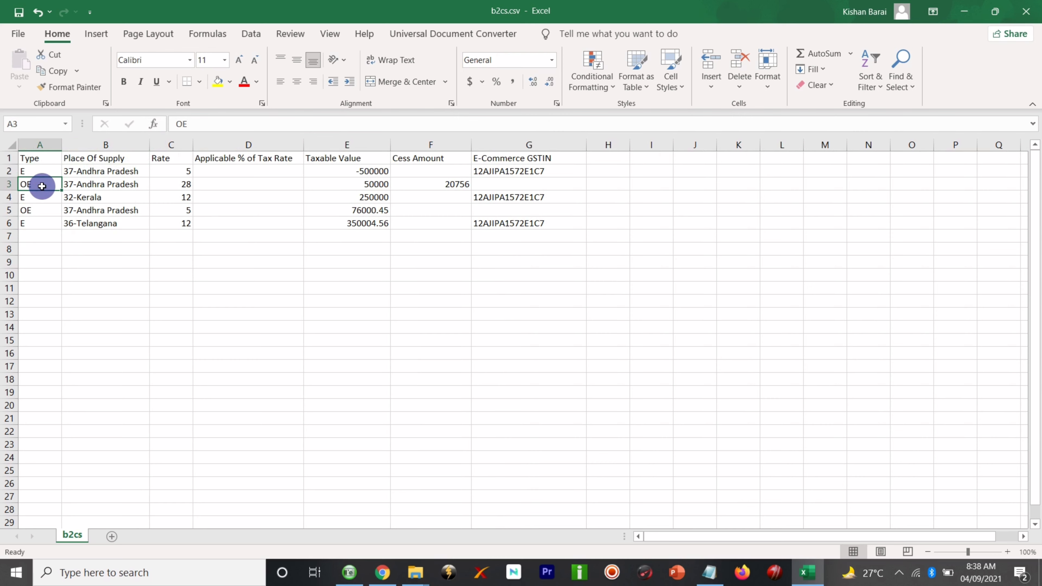
left_click(42, 171)
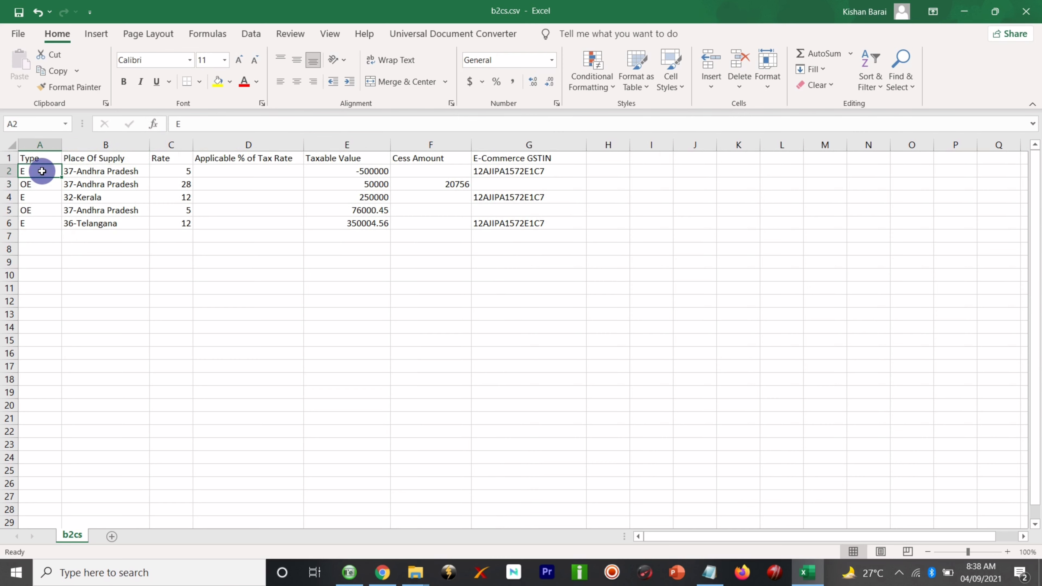
left_click(509, 169)
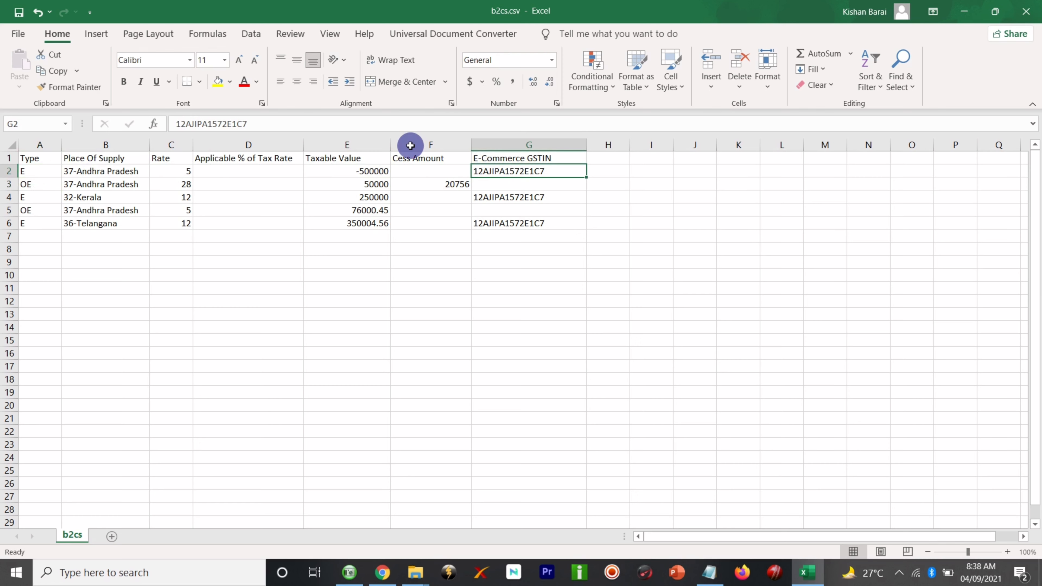
left_click(39, 182)
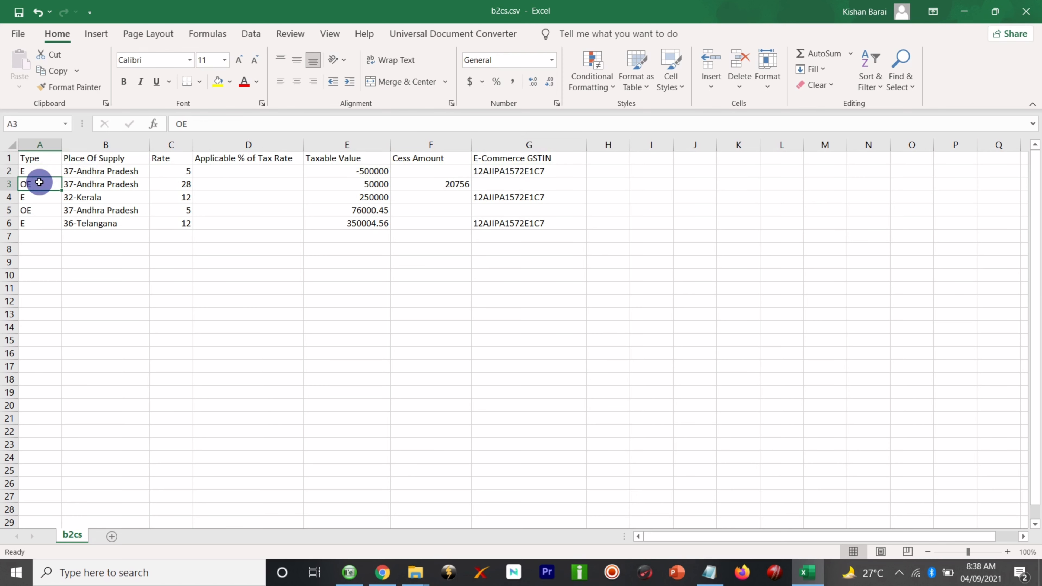
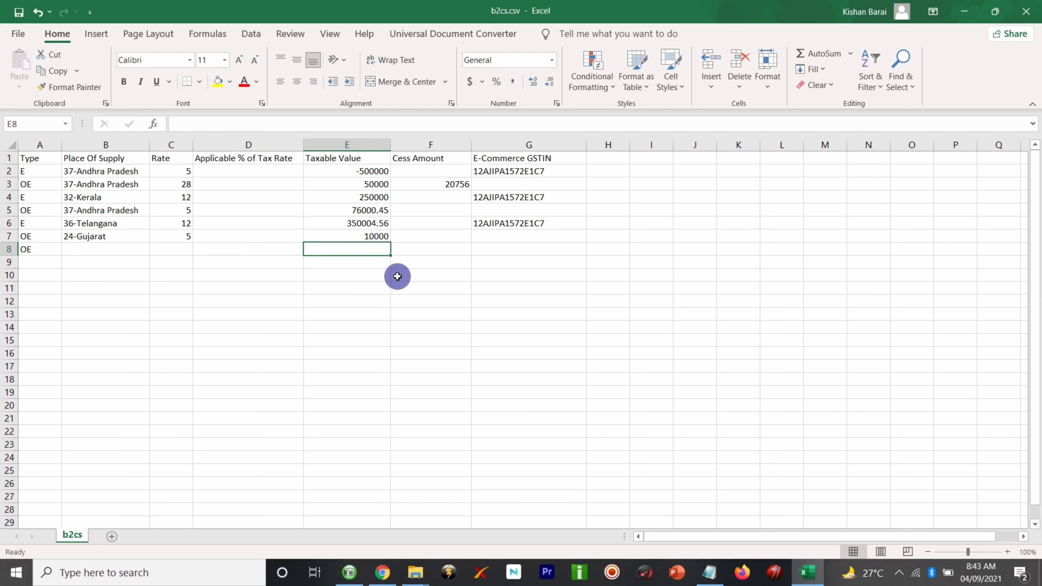
- Minimize Excel to bring up the Google results showing 24 as Gujarat's GST state code
left_click(963, 12)
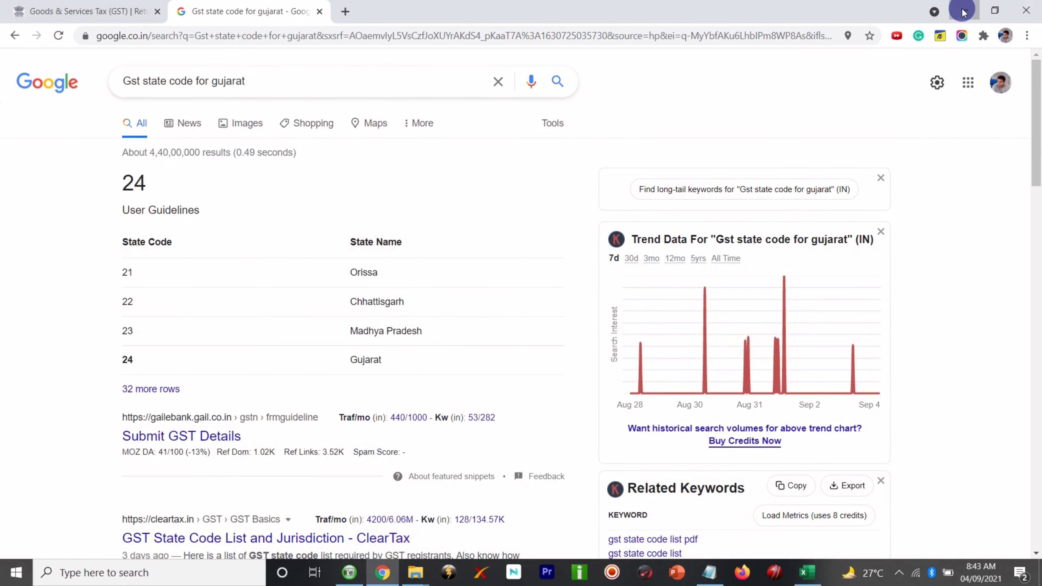
- Clear Chrome and File Explorer off the desktop and open M.O SALES & PURCHASE.xlsx
left_click(964, 11)
left_click(950, 6)
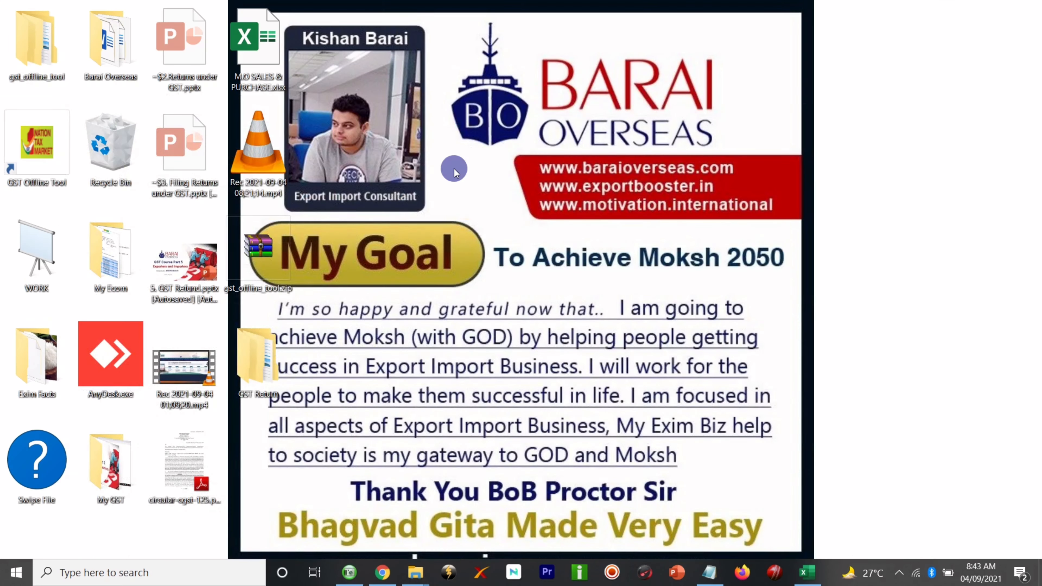
left_click(259, 346)
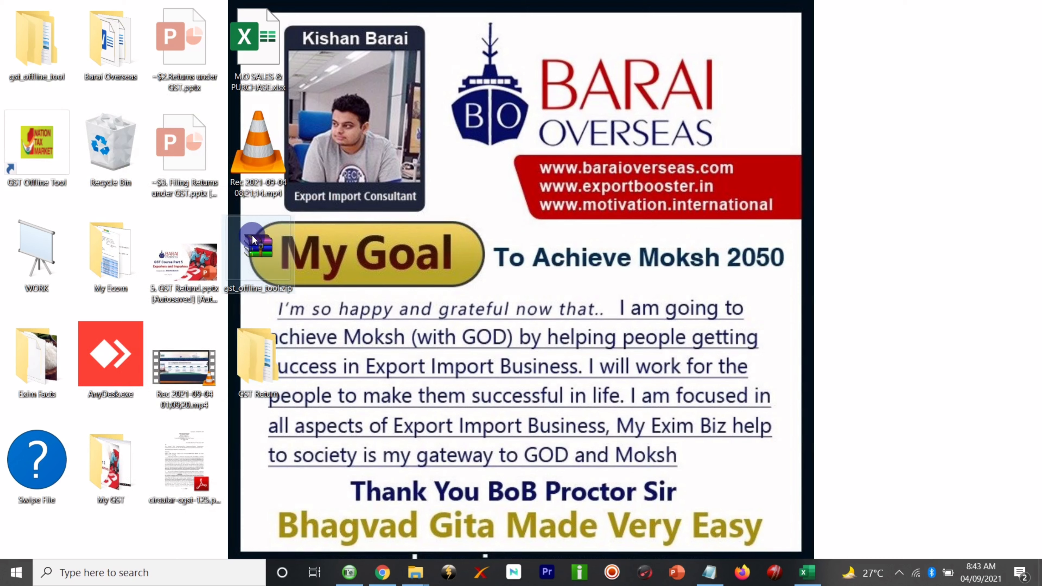
left_click(342, 109)
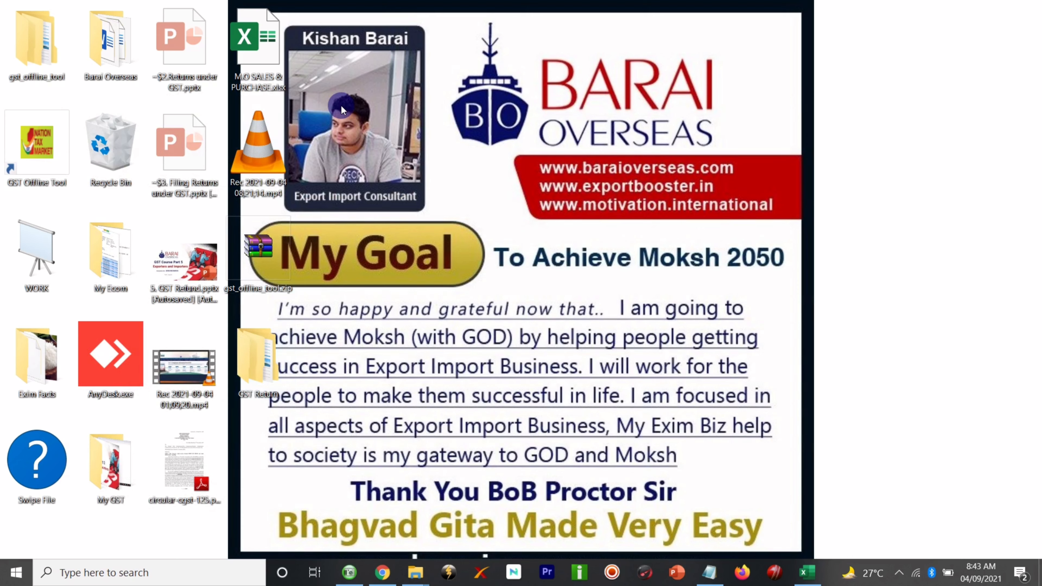
double_click(278, 63)
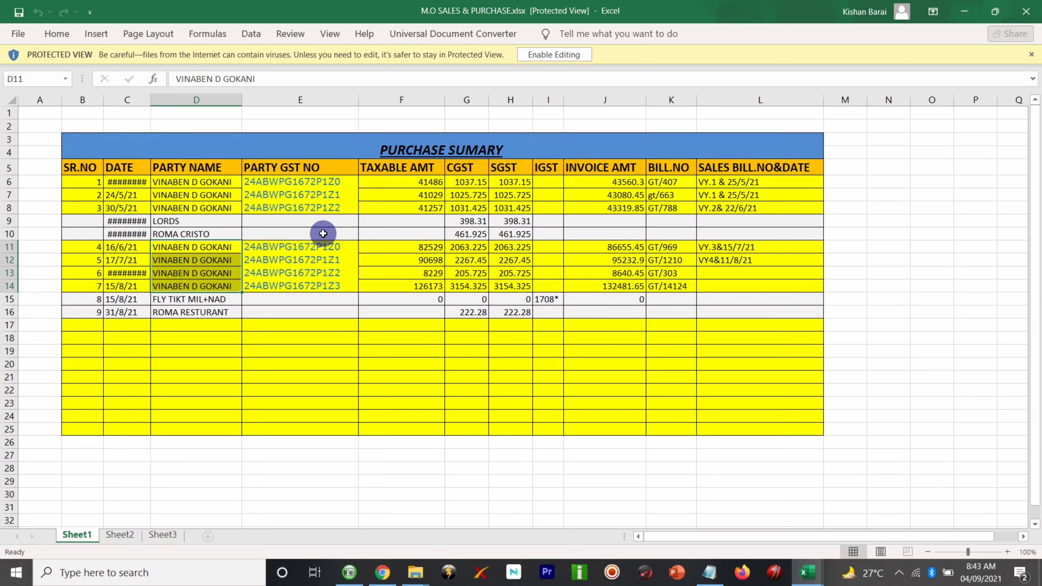
- Enable editing, review the Sales Summary on Sheet2, then switch back to b2cs.csv
left_click(555, 55)
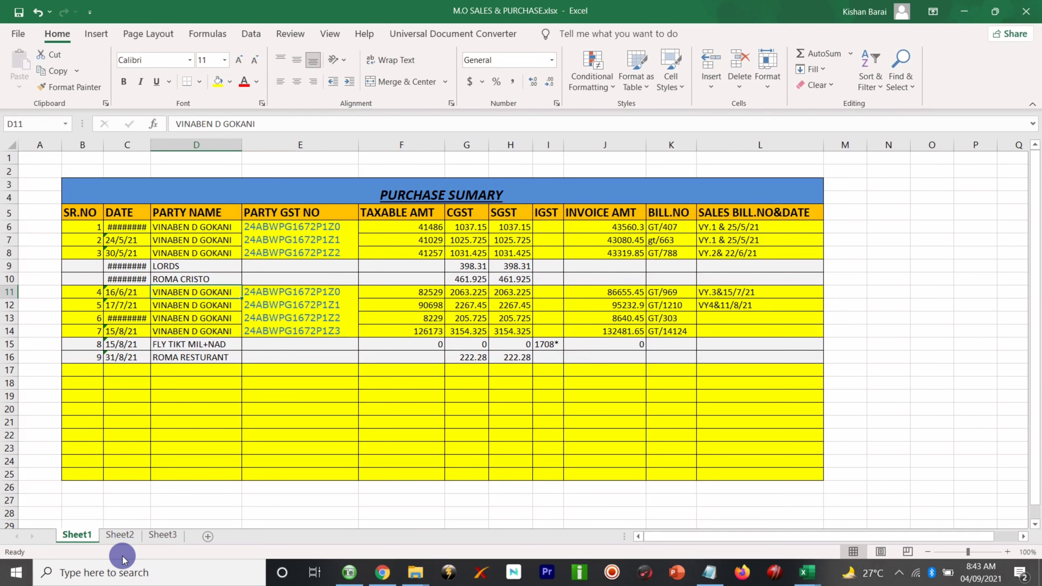
left_click(119, 538)
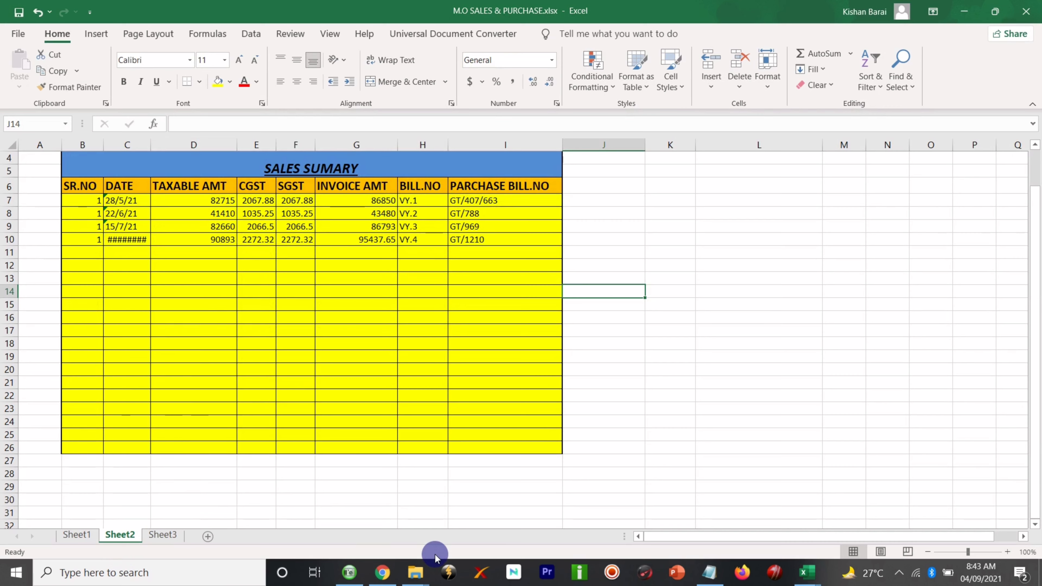
mouse_move(807, 572)
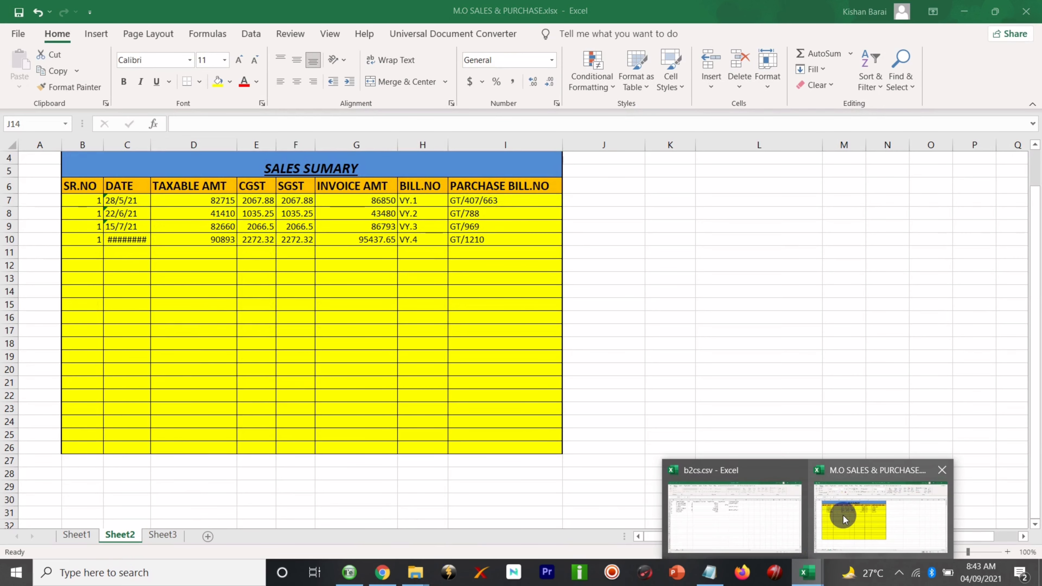
left_click(715, 509)
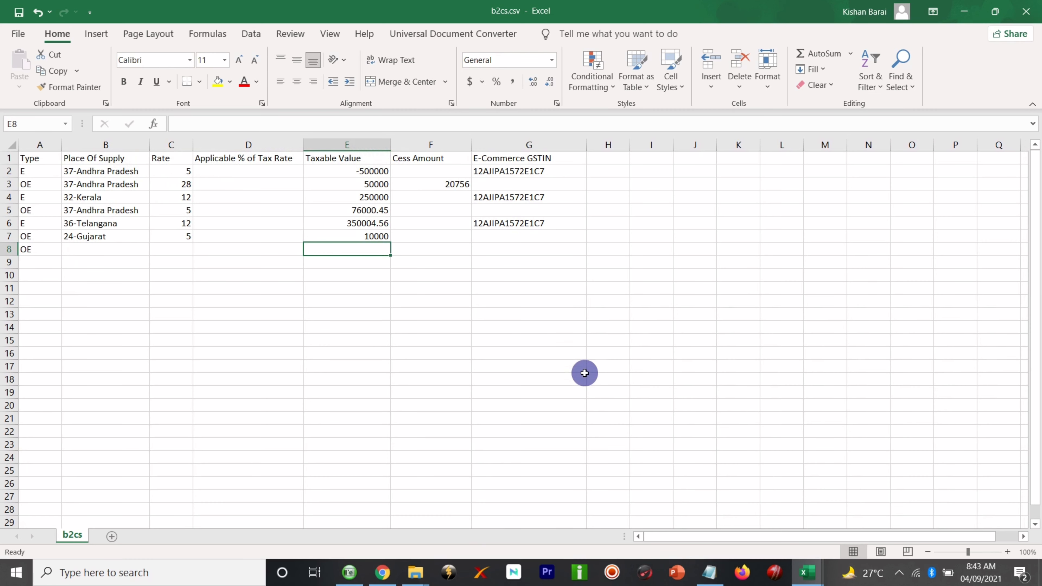
- Widen the Sales Summary date column C and copy taxable amounts D7:D10 (82715, 41410, 82660, 90893)
mouse_move(803, 578)
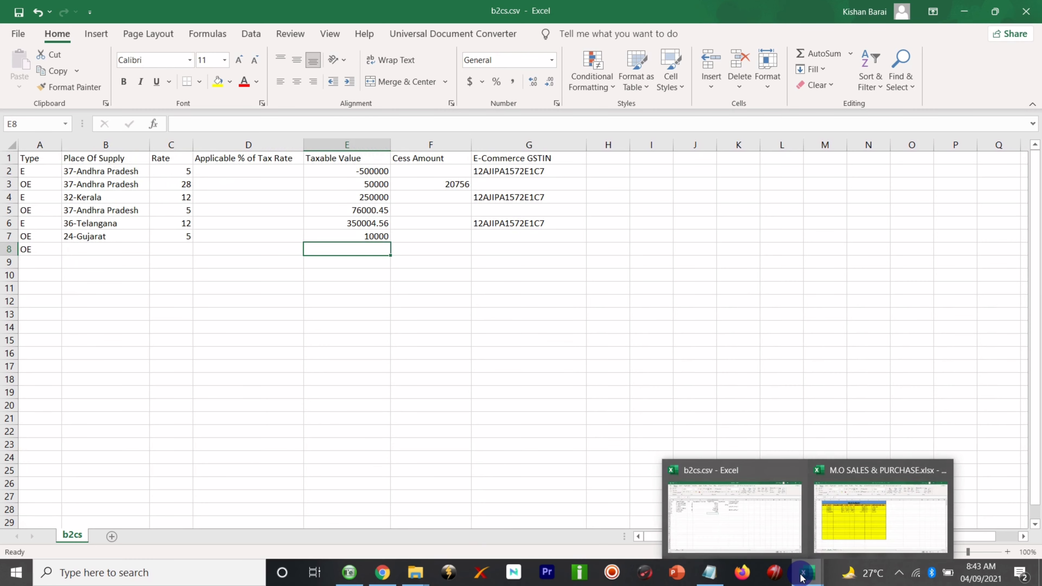
left_click(833, 530)
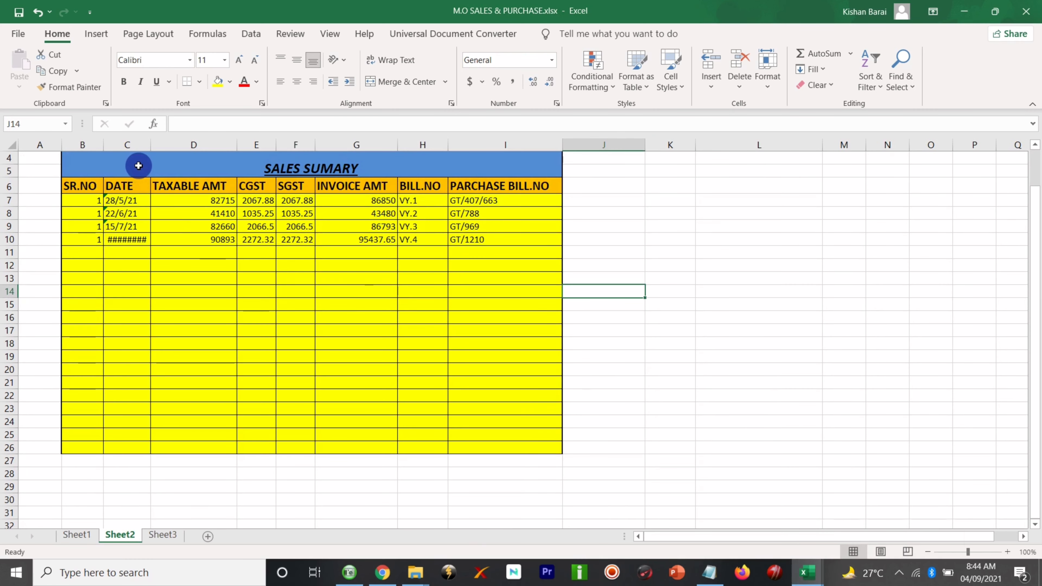
left_click_drag(150, 145, 176, 145)
left_click(230, 239)
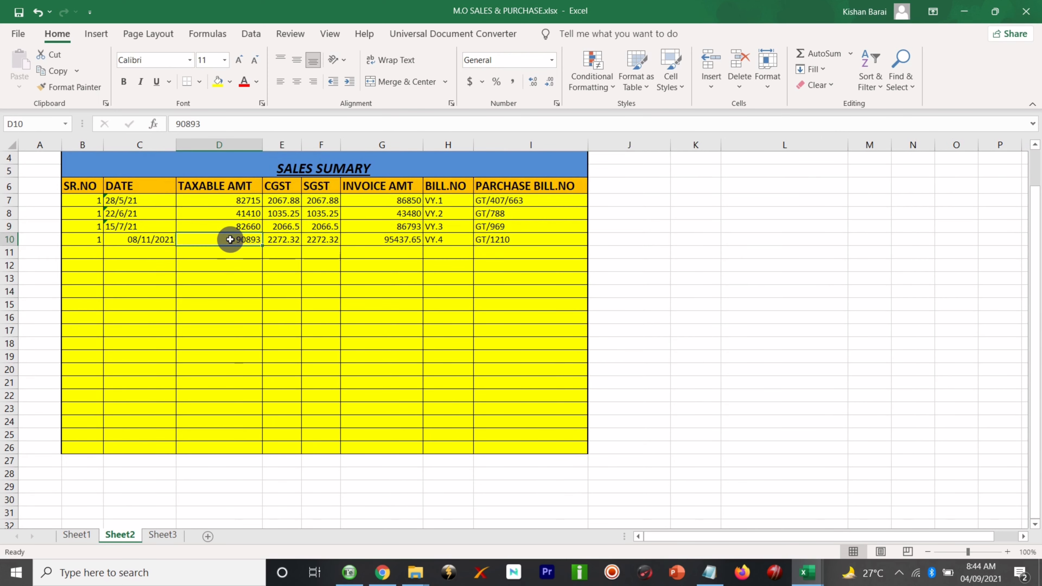
left_click_drag(232, 198, 226, 241)
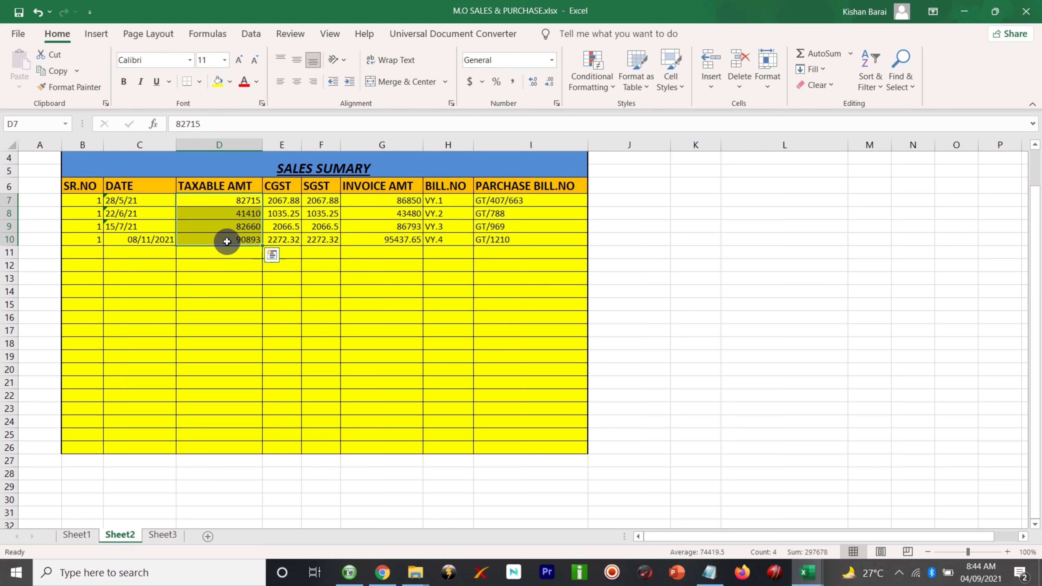
left_click(219, 197)
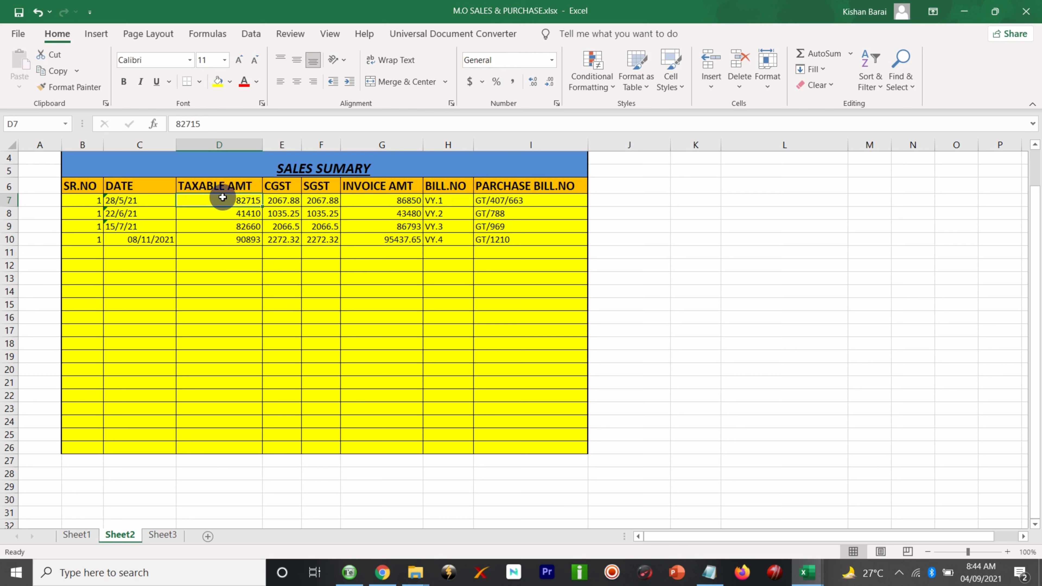
left_click_drag(222, 198, 222, 242)
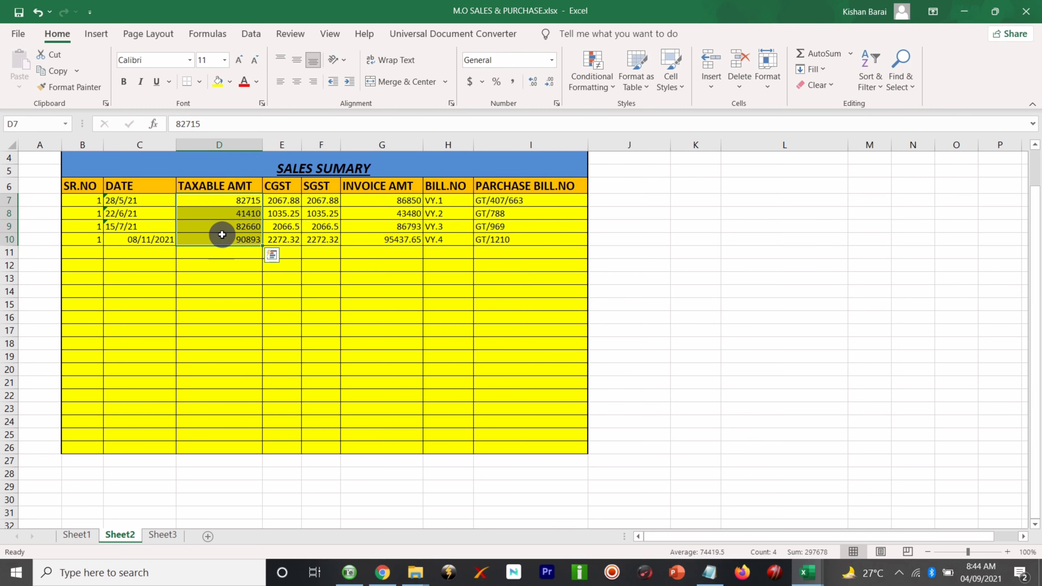
key("ctrl+c")
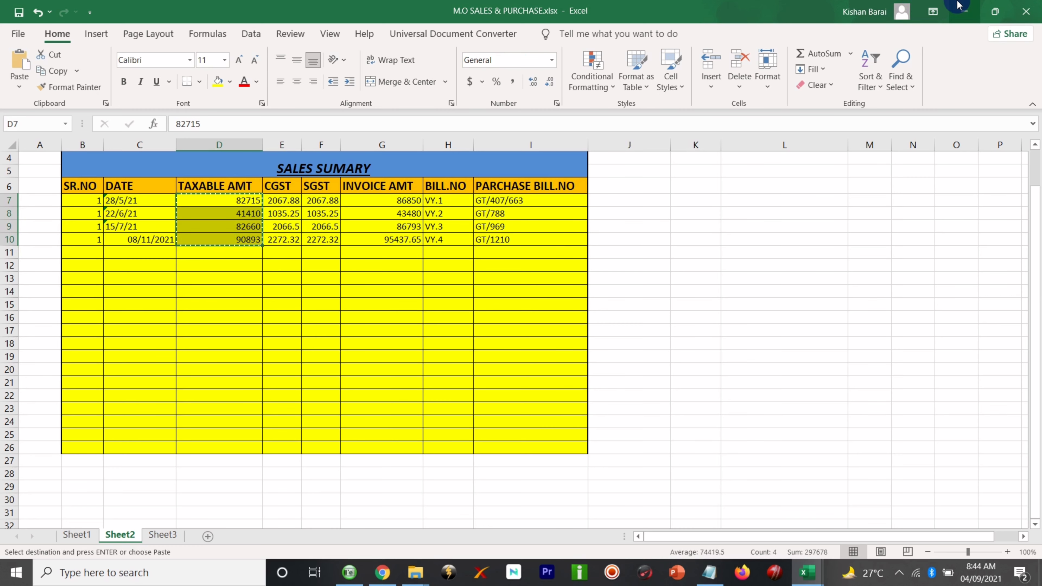
left_click(957, 5)
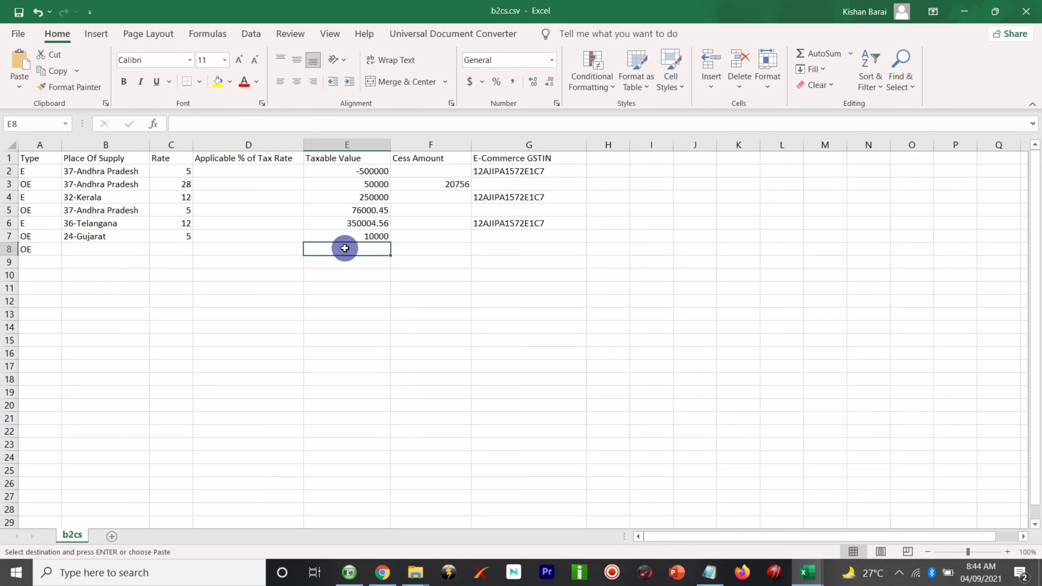
- Paste the four taxable amounts into E8:E11 and copy E7's plain format down to E13
key("ctrl+v")
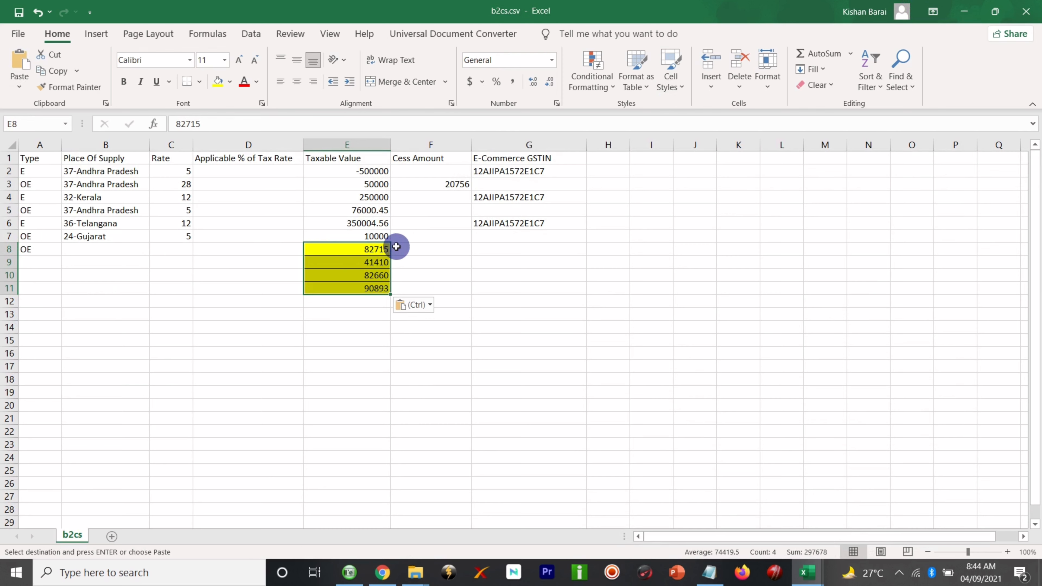
left_click(410, 246)
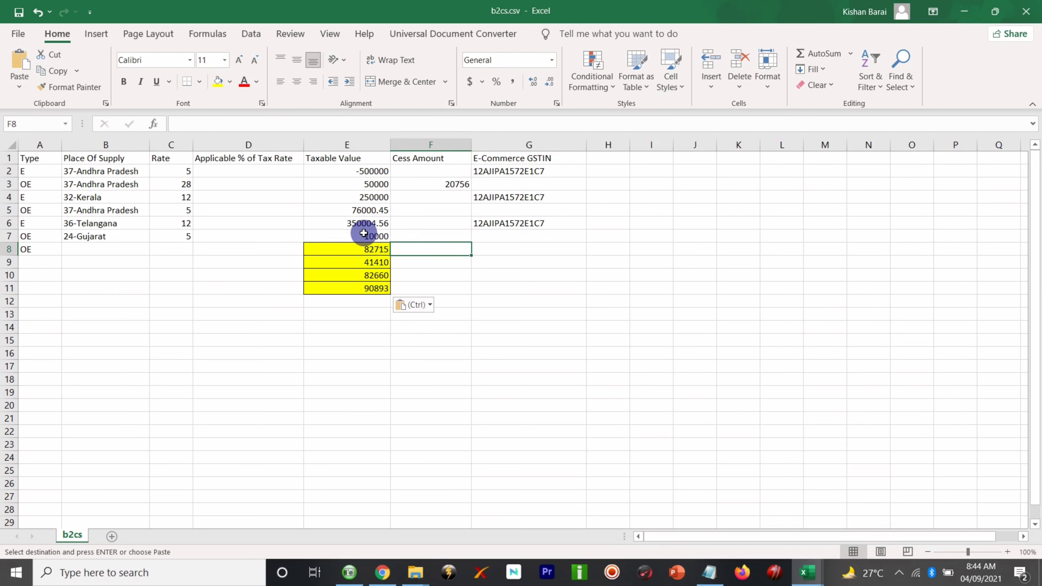
left_click(353, 235)
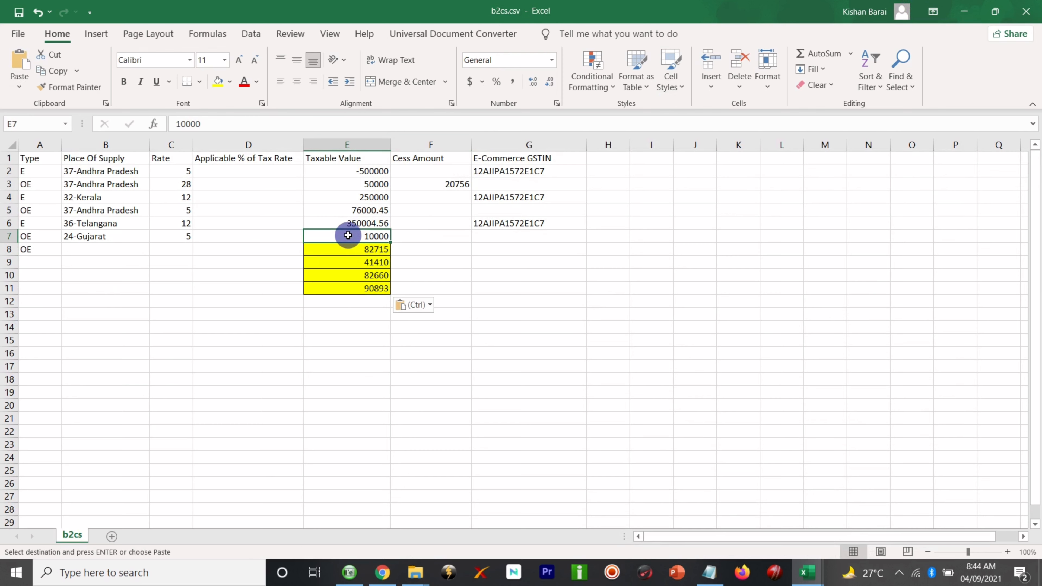
left_click(86, 92)
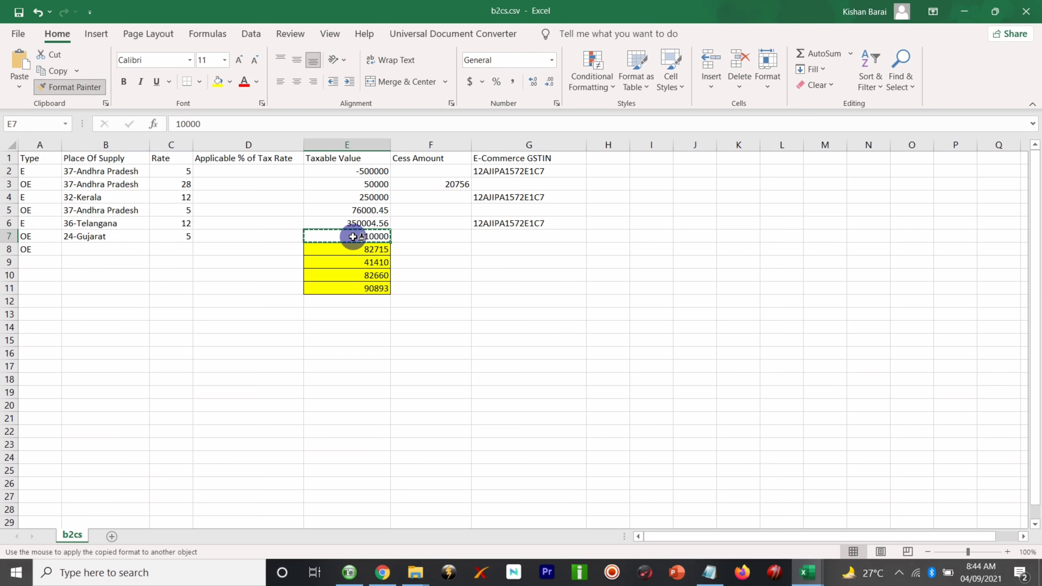
mouse_move(353, 238)
left_mouse_down()
mouse_move(349, 287)
mouse_move(375, 311)
left_mouse_up()
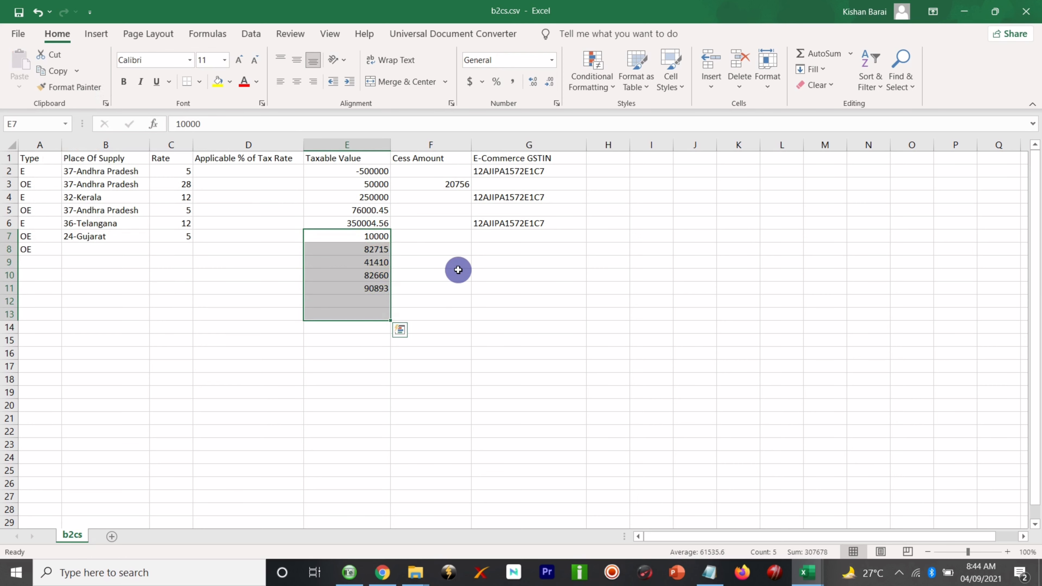
left_click(422, 249)
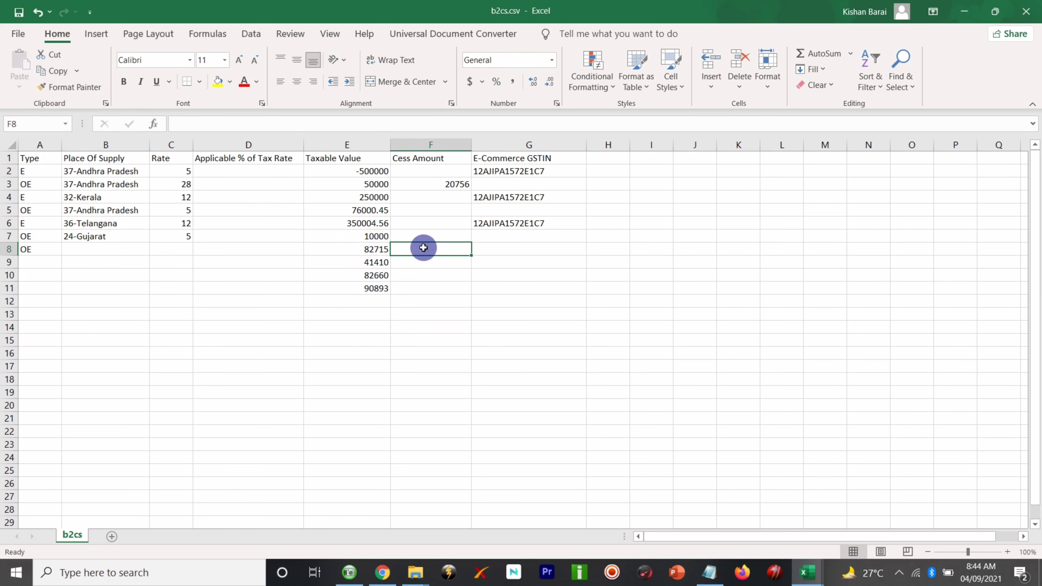
left_click(365, 238)
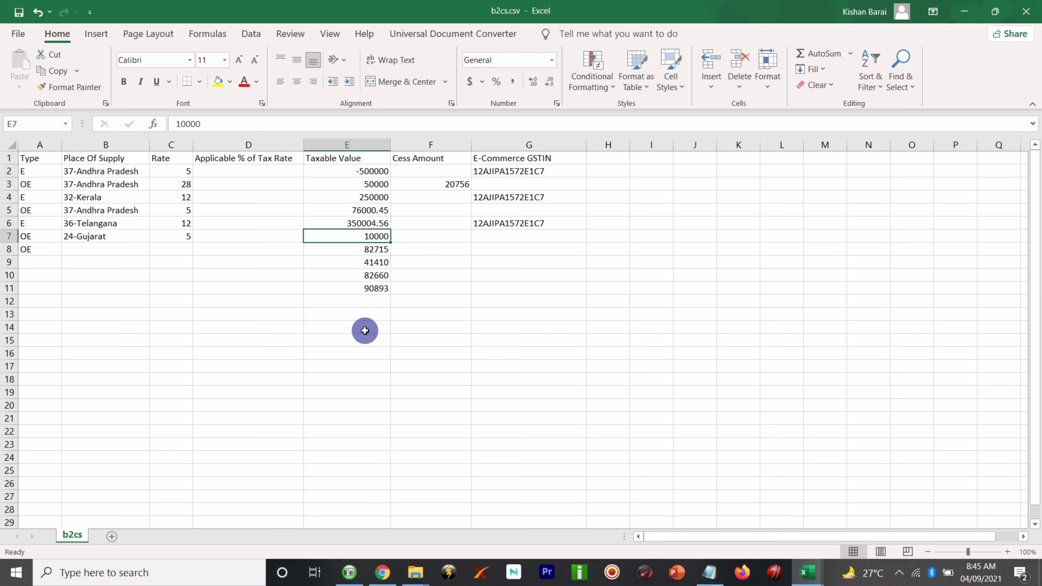
- Undo the pasted amounts and delete the stray OE entry in row 8
key("ctrl+z")
key("ctrl+z")
key("ctrl+z")
key("ctrl+z")
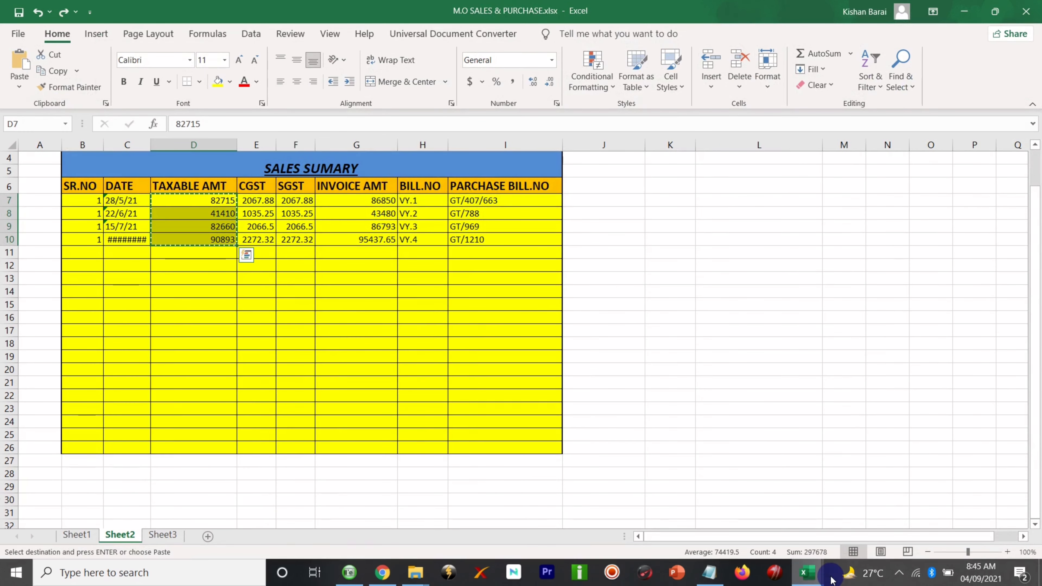
mouse_move(804, 576)
left_click(728, 514)
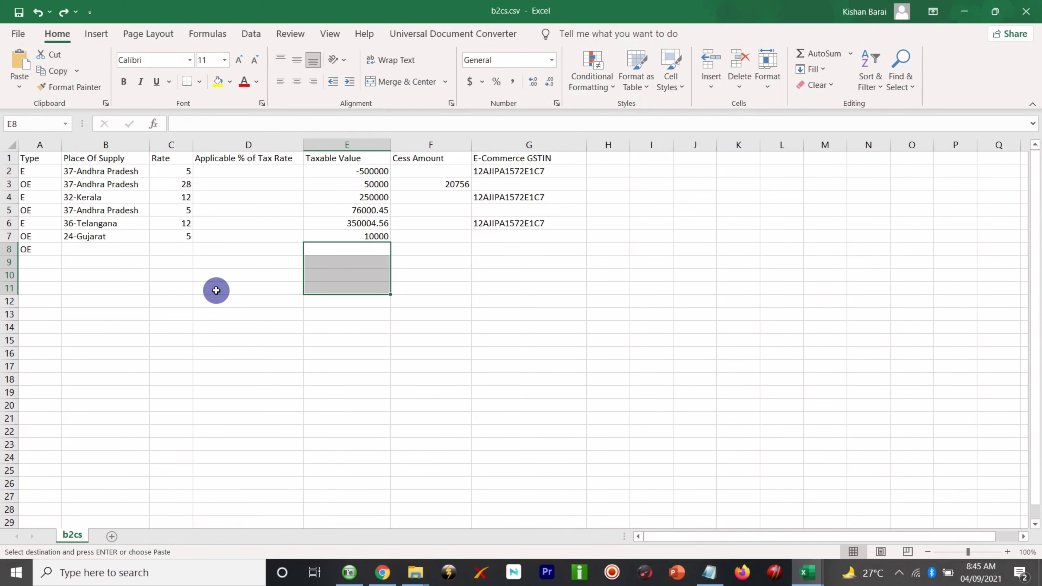
left_click(189, 316)
left_click(37, 249)
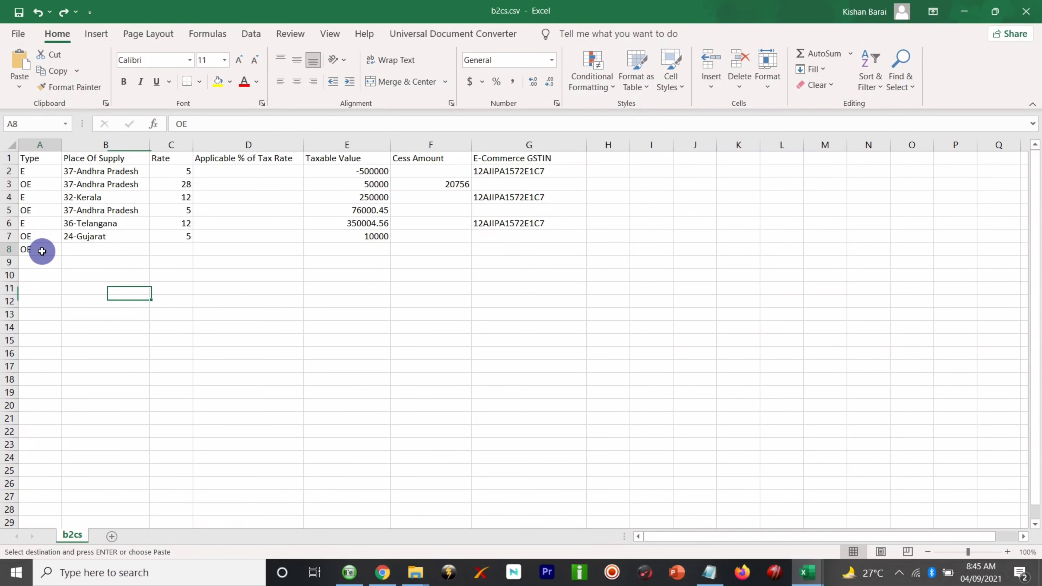
left_click(10, 250)
right_click(8, 251)
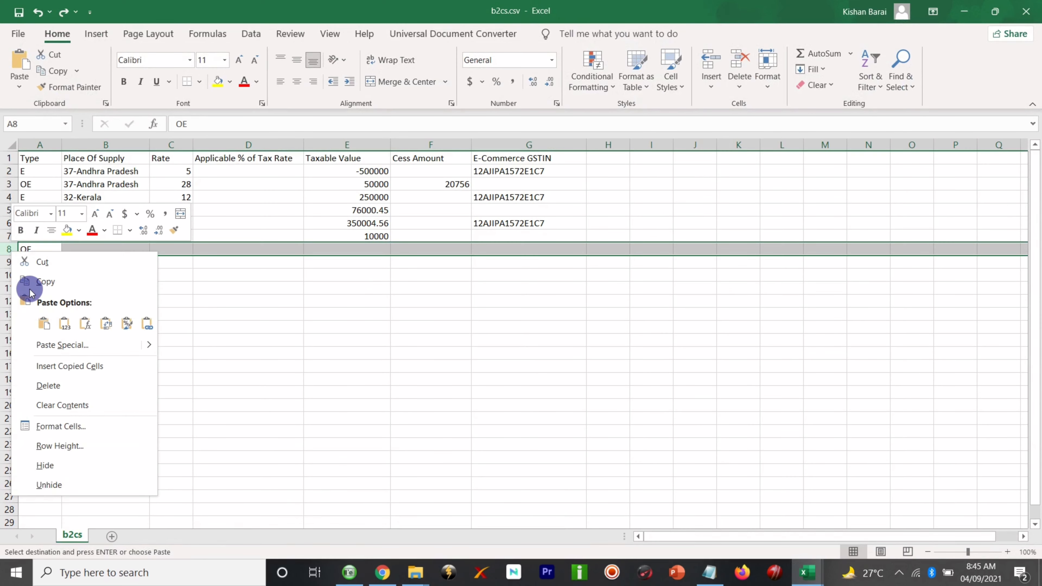
left_click(60, 388)
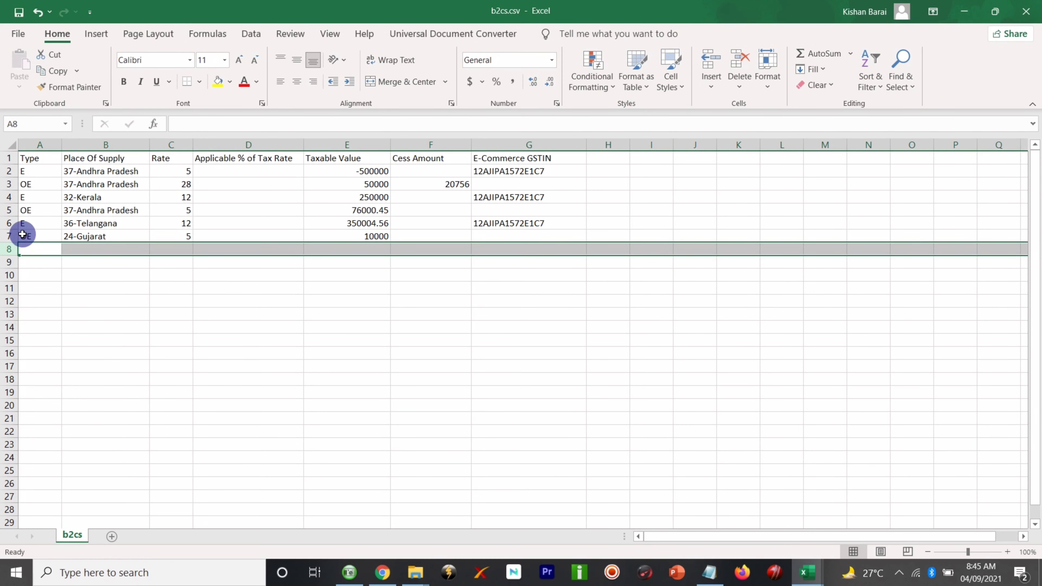
- Delete the sales rows above row 7, then undo the deletion that removed the header
left_click(7, 236)
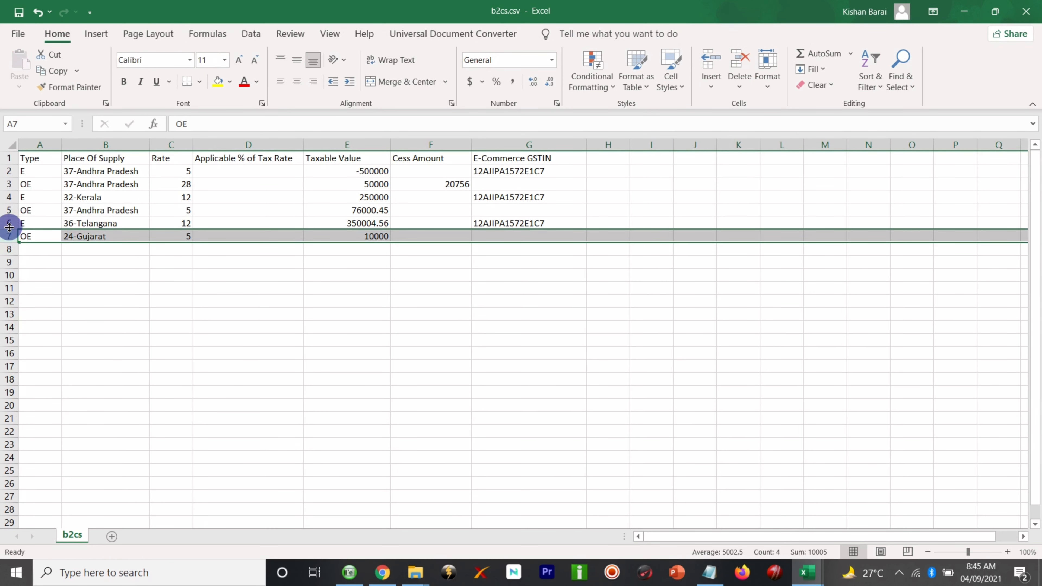
left_click_drag(9, 226, 8, 161)
right_click(9, 162)
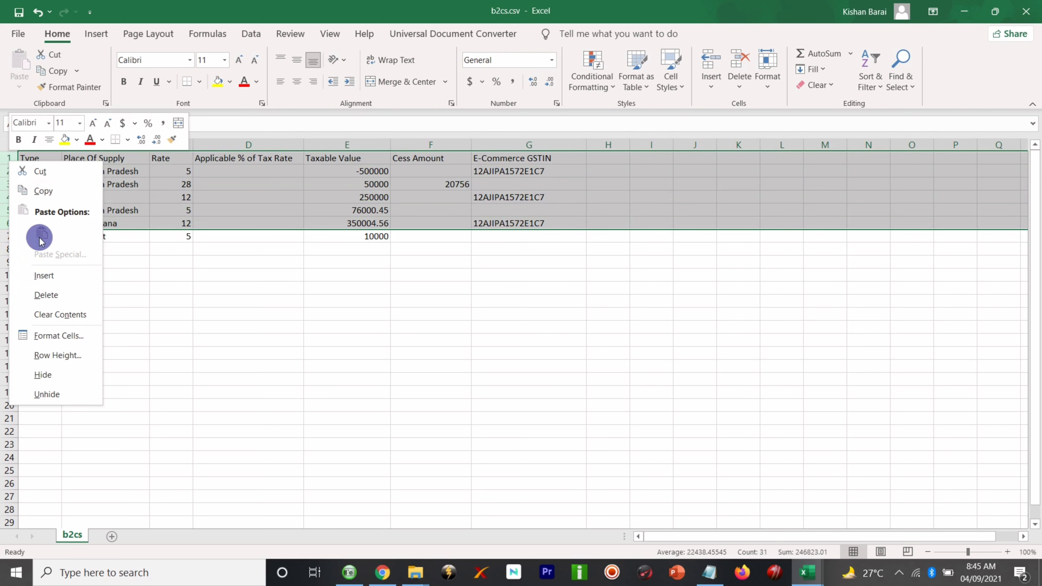
left_click(48, 293)
left_click(145, 211)
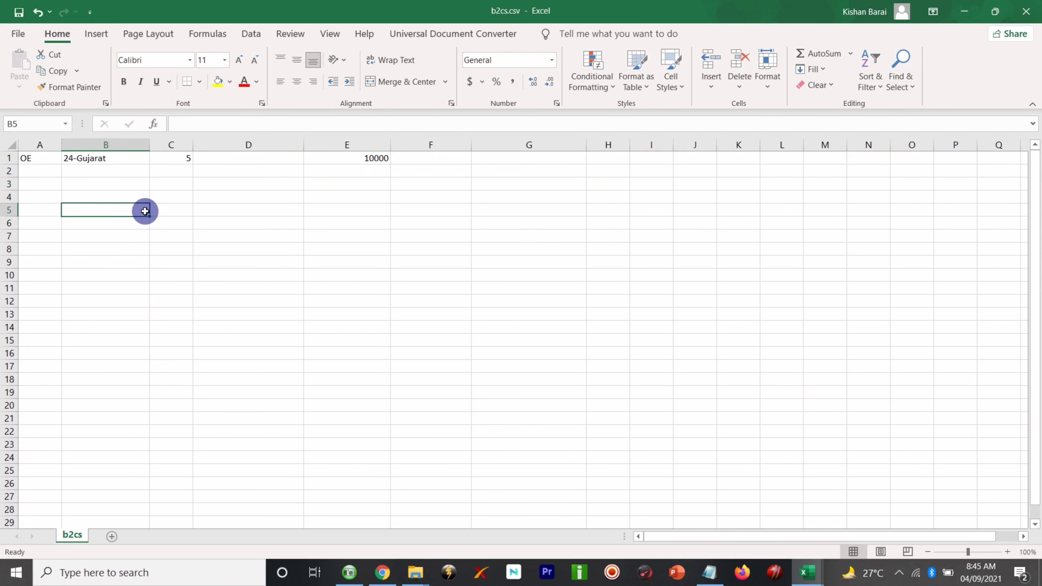
key("ctrl+z")
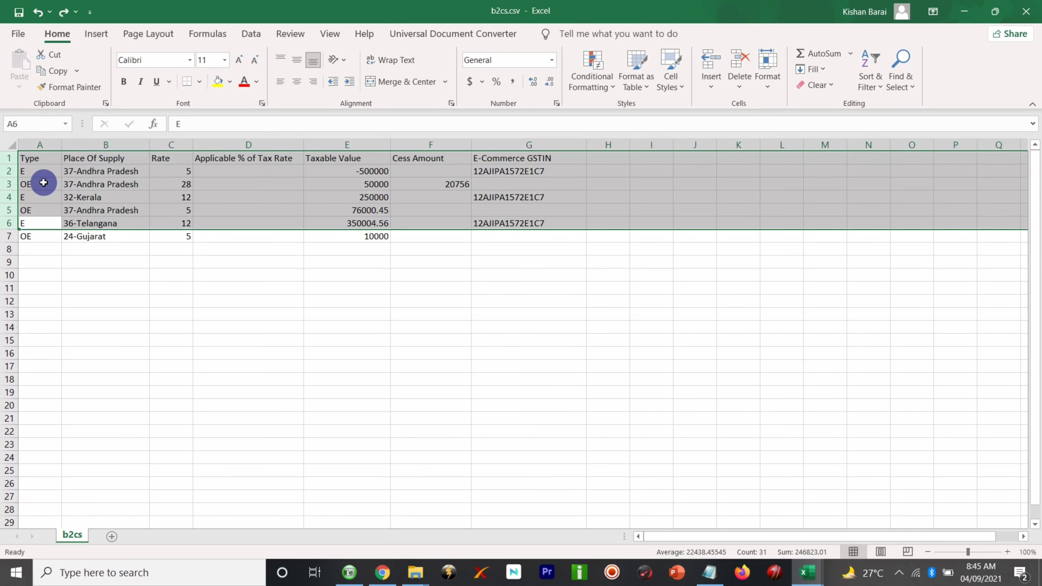
- Delete sales rows 2 to 6, leaving only the header and one data row
left_click(23, 181)
left_click(11, 223)
left_click_drag(11, 223, 10, 169)
right_click(9, 171)
left_click(48, 307)
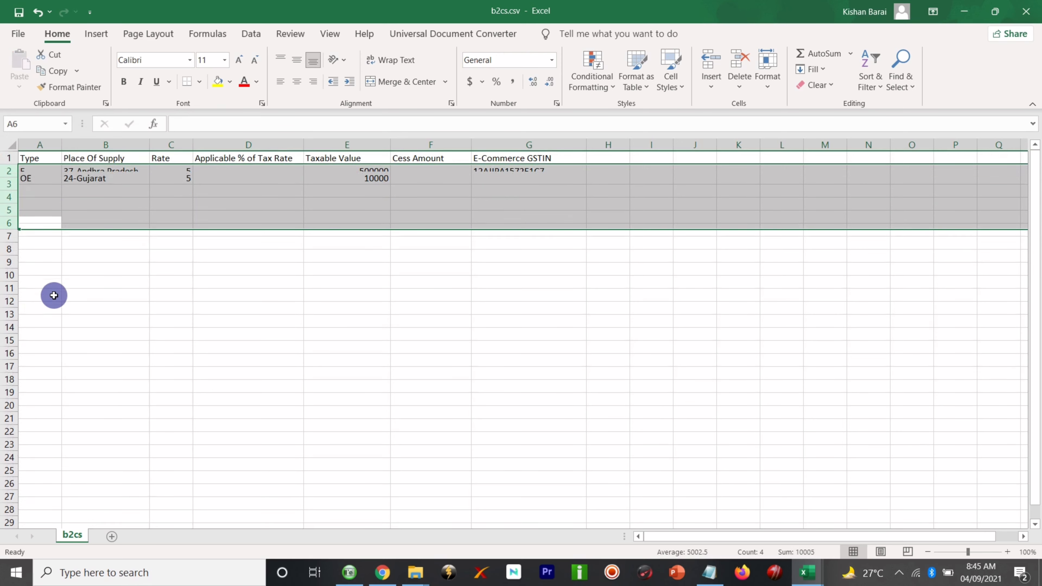
left_click(123, 259)
- Check the remaining row: OE, 24-Gujarat, rate 5, taxable value 10000
left_click(45, 159)
key("Right")
key("Right")
key("Right")
key("Right")
key("Right")
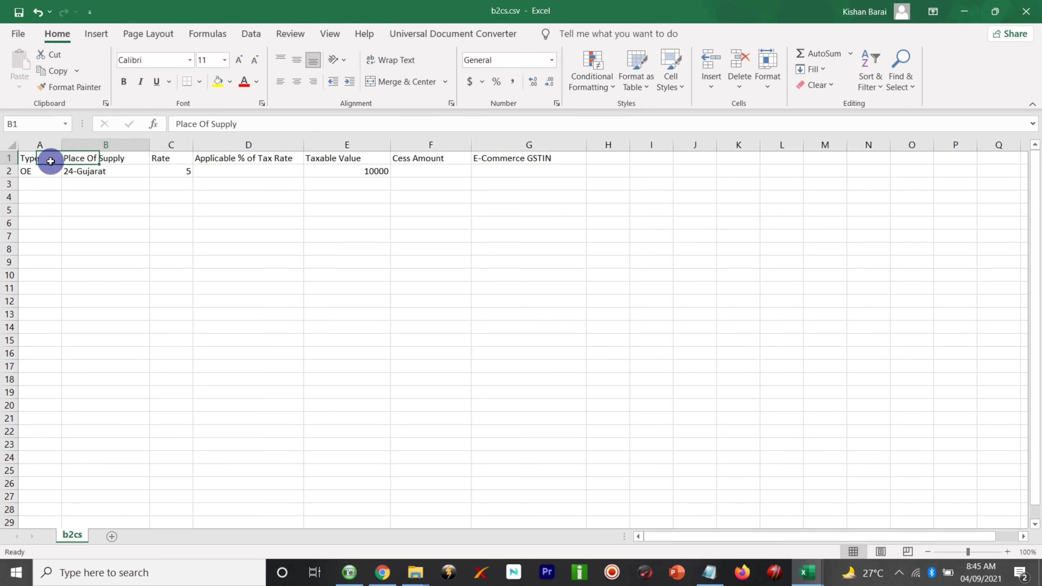
key("Left")
key("Down")
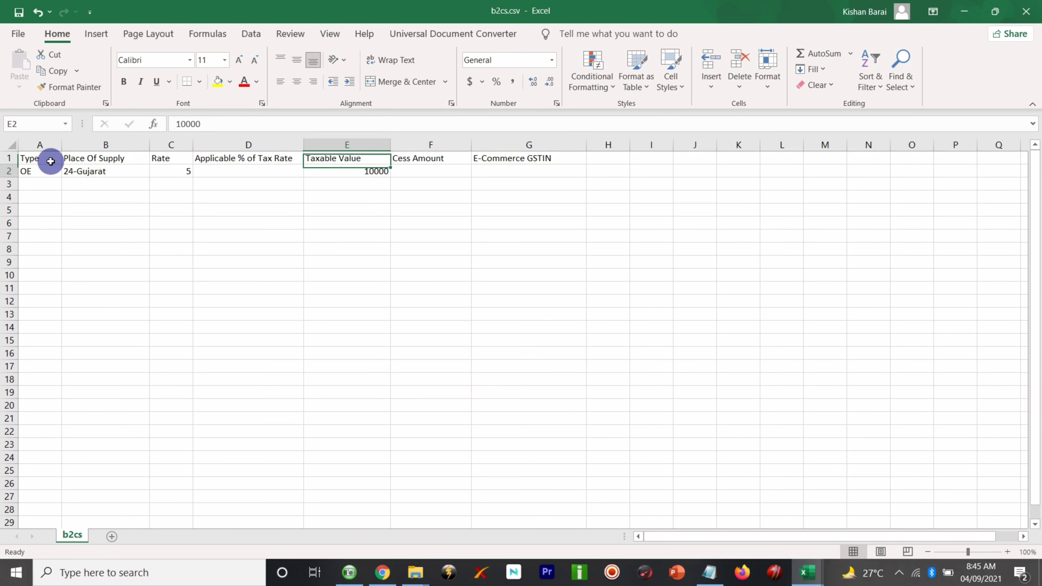
key("Left")
key("Left")
key("Left")
key("Left")
key("Right")
key("Right")
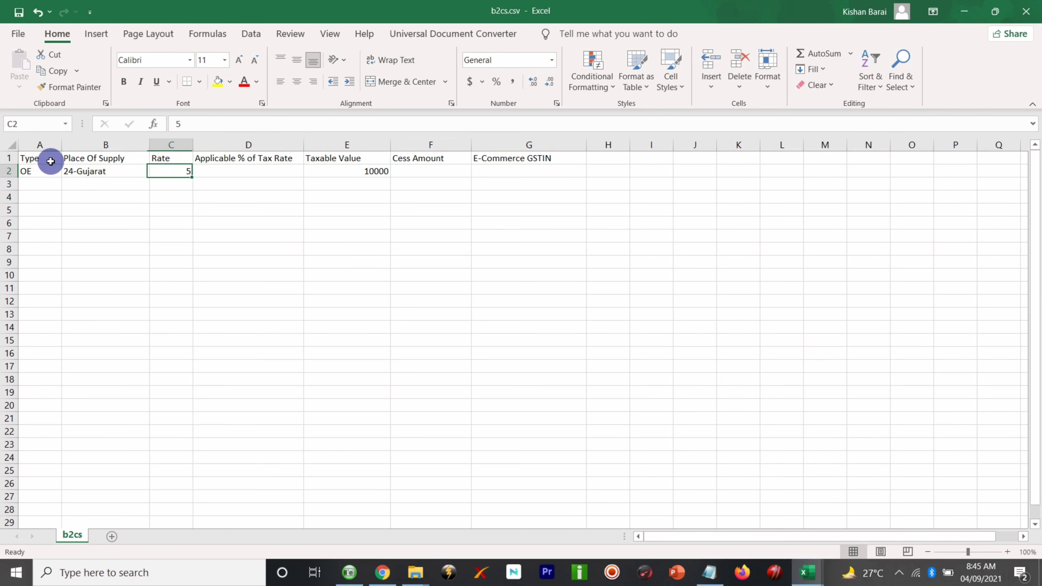
left_click(181, 301)
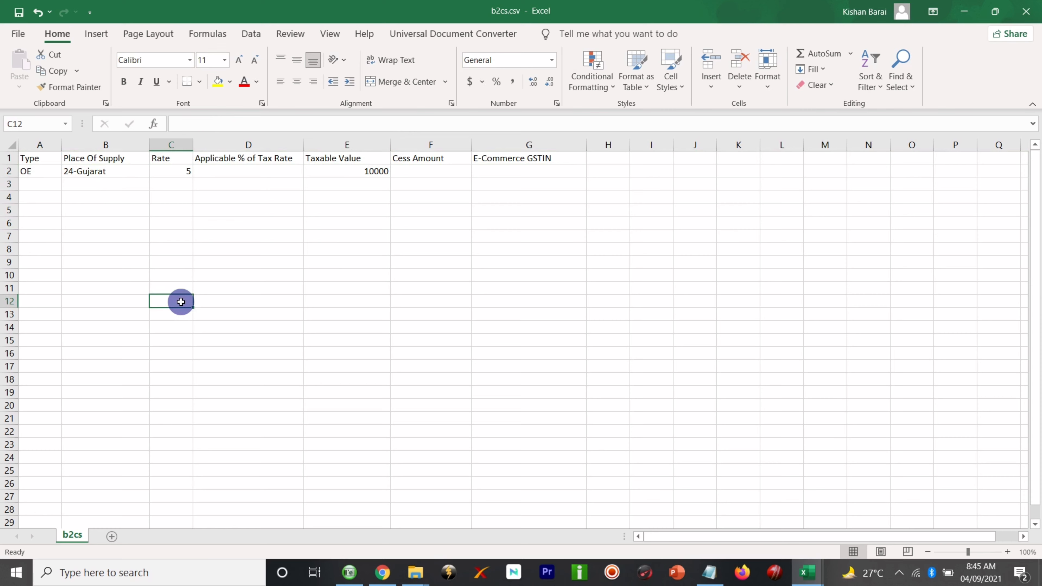
- Save b2cs.csv keeping the CSV format, then close it
key("ctrl+s")
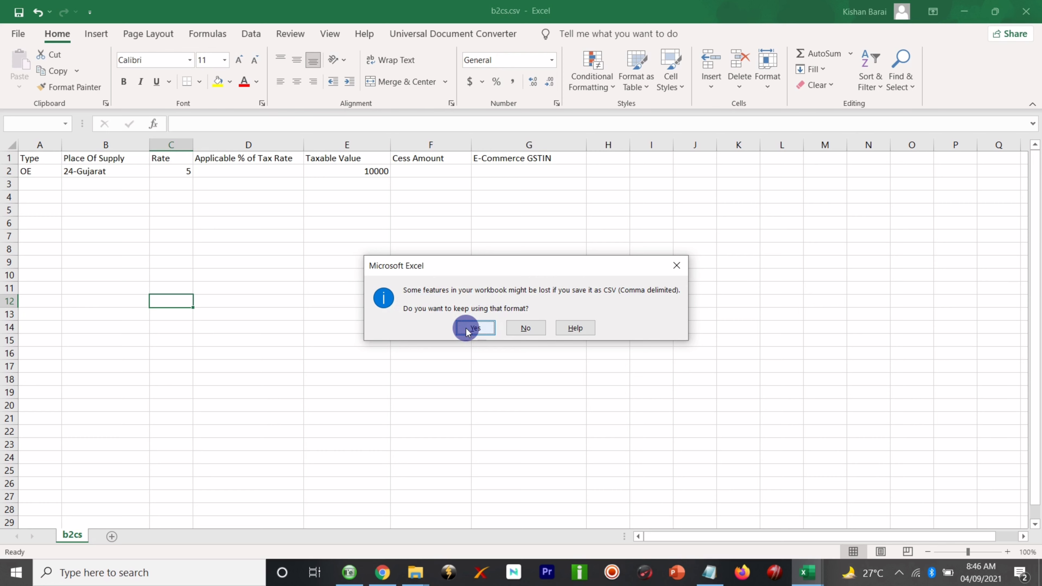
left_click(474, 327)
left_click(267, 262)
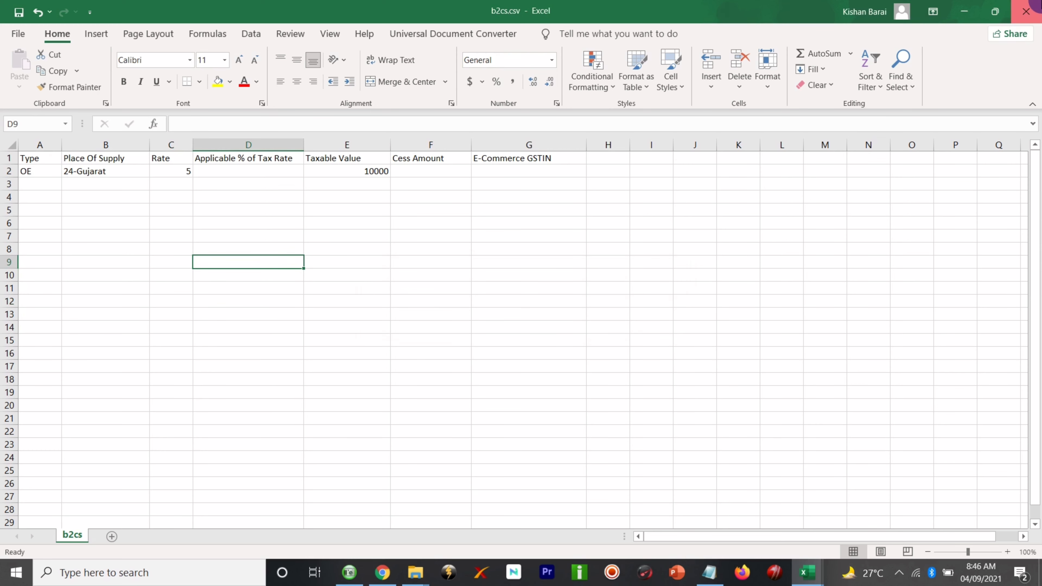
left_click(1026, 11)
left_click(1026, 12)
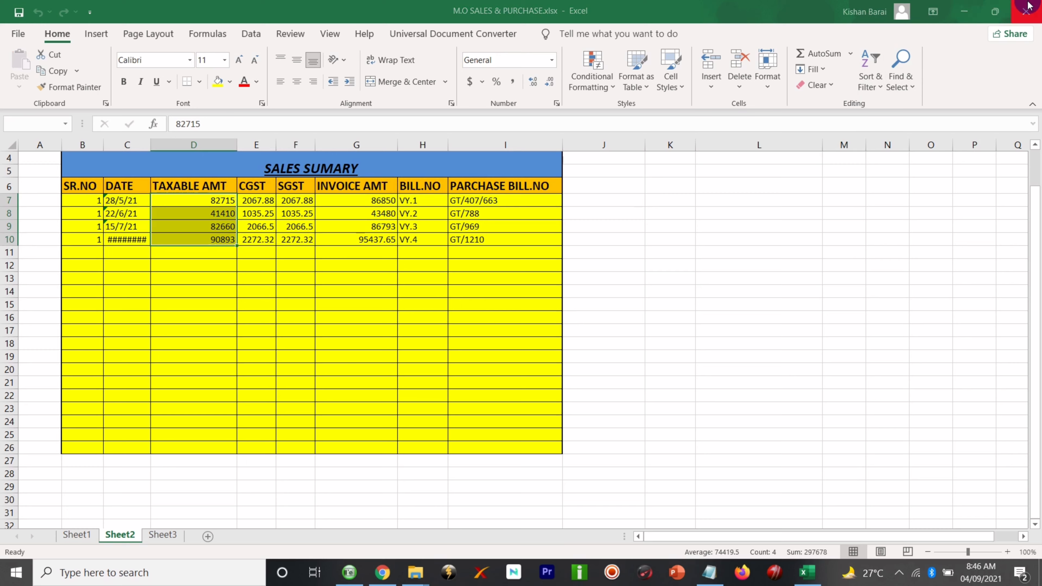
- Discard the sales workbook, open GST Return > August GST Record, and look over b2b.csv
left_click(520, 305)
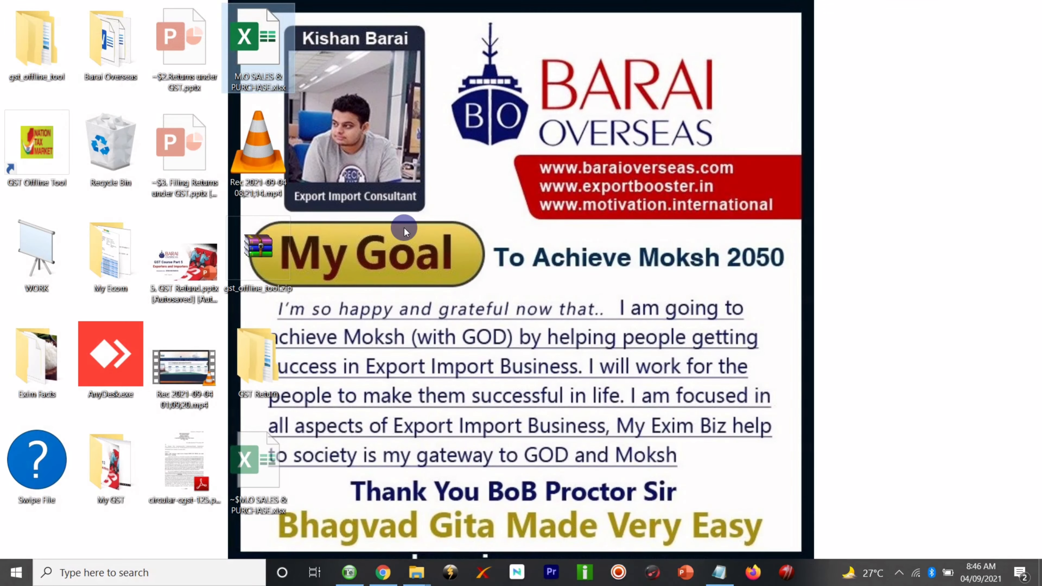
double_click(262, 367)
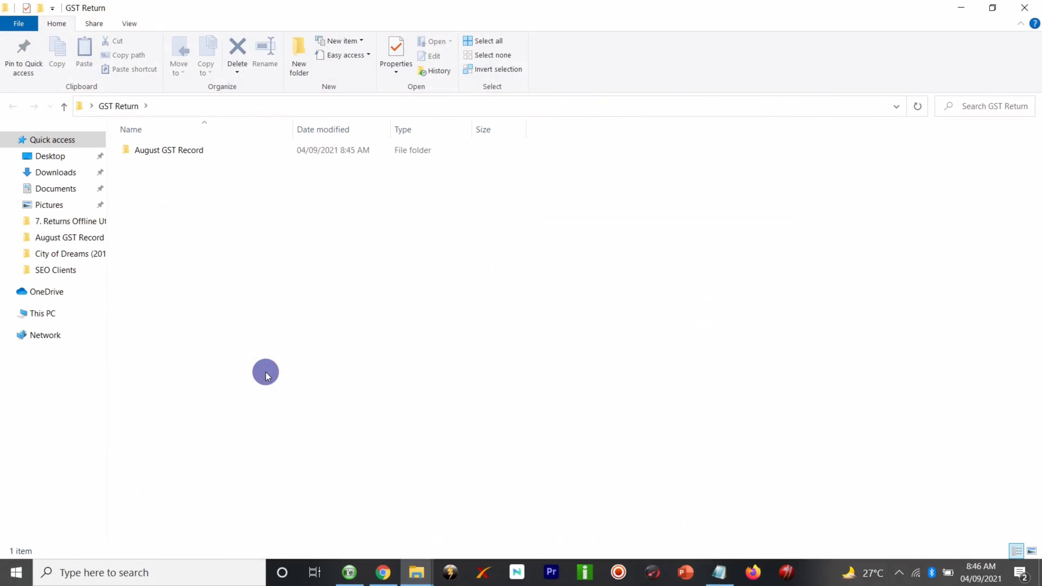
double_click(267, 152)
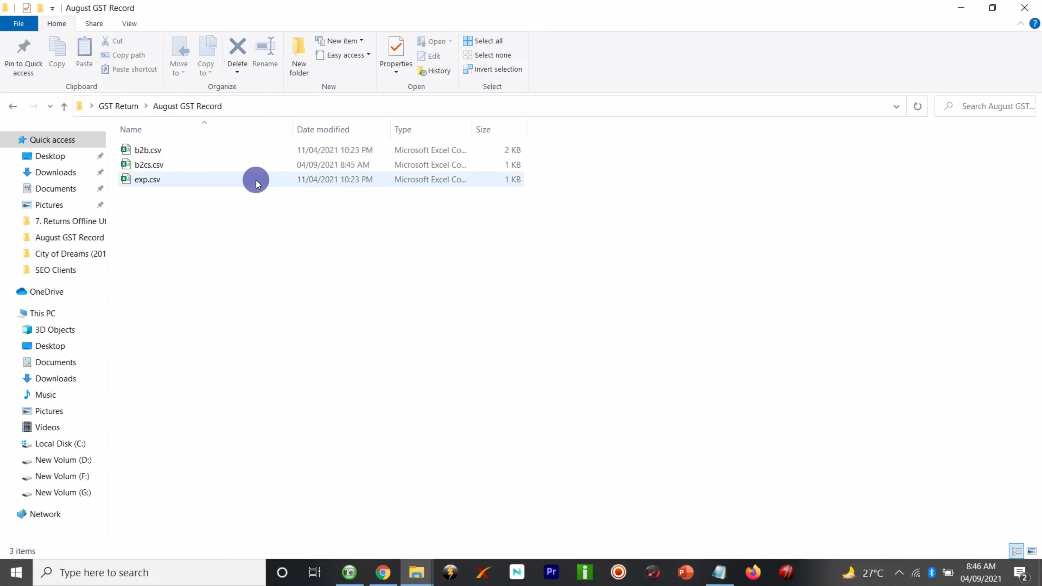
left_click(1024, 8)
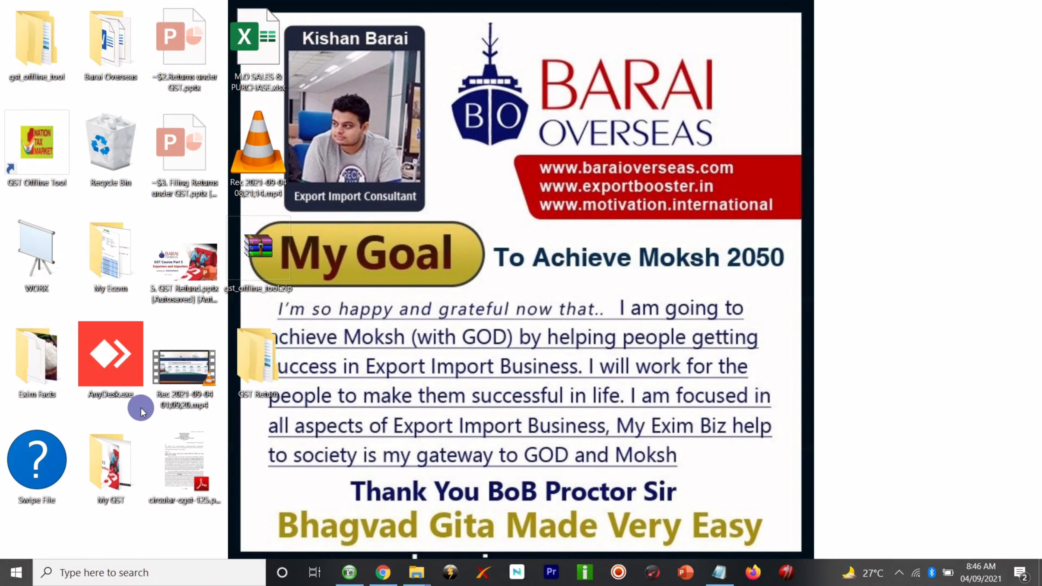
double_click(254, 362)
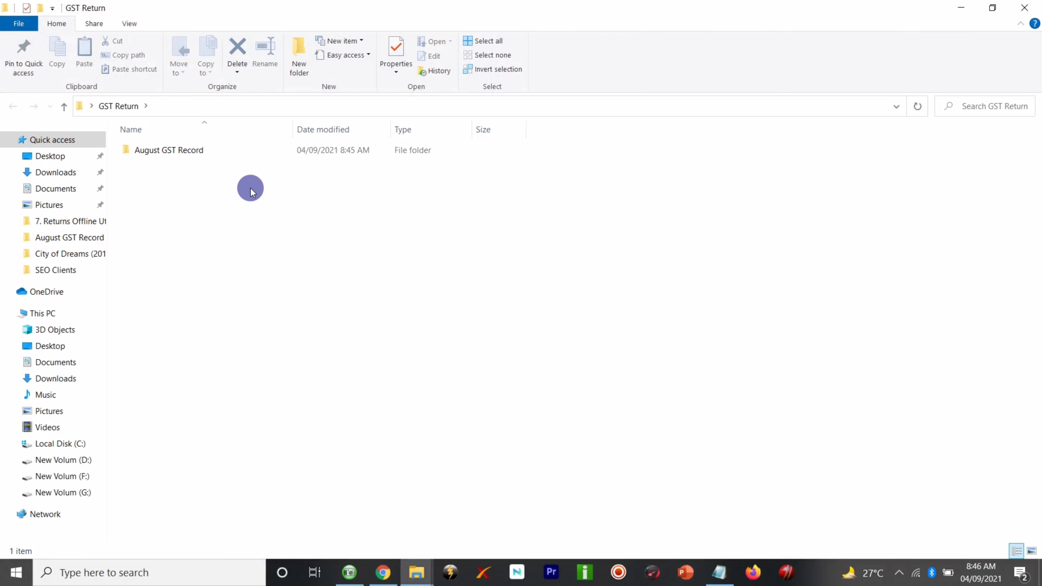
double_click(268, 153)
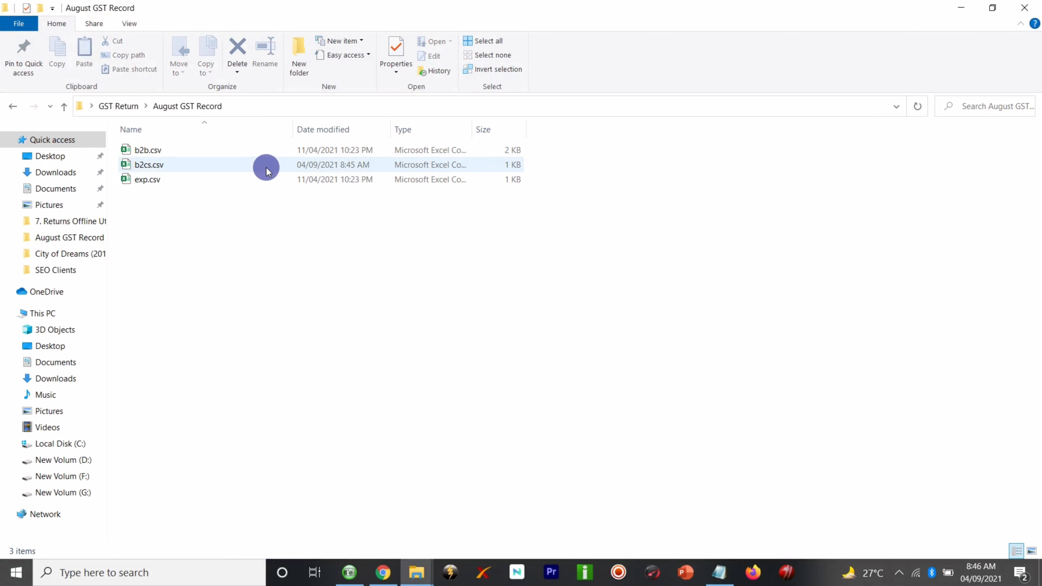
double_click(269, 152)
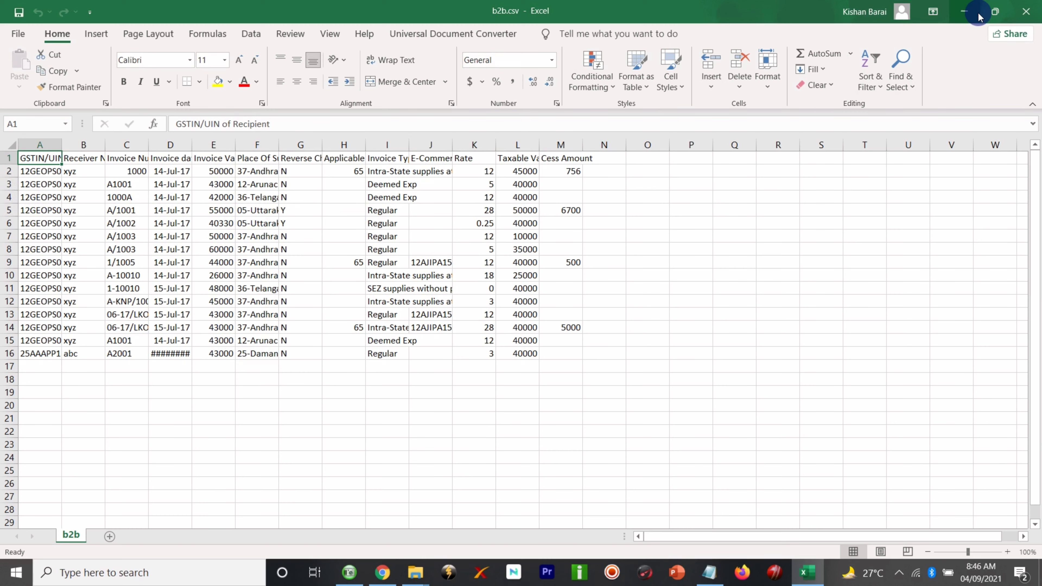
left_click(1028, 9)
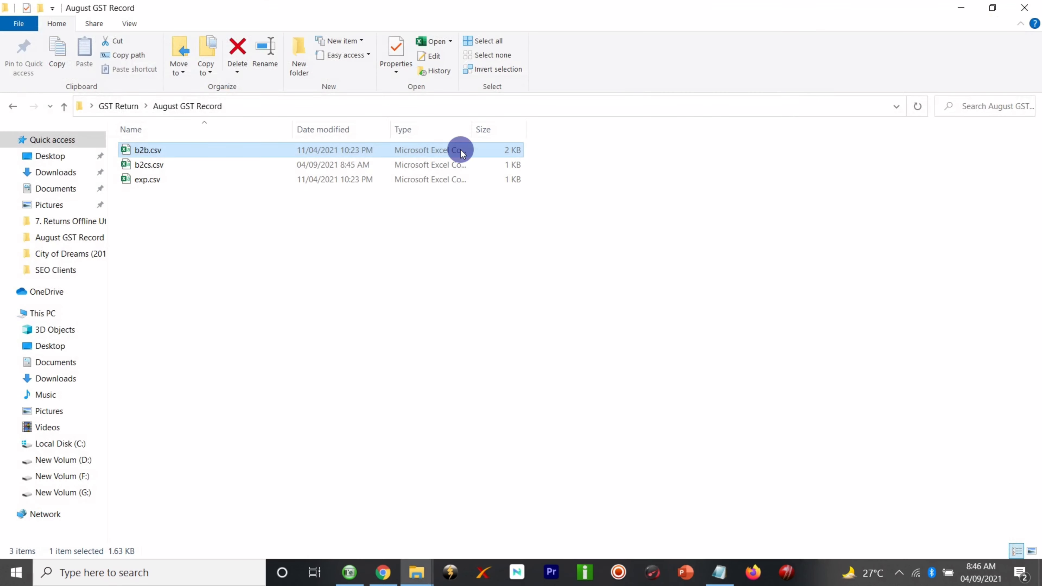
- Open exp.csv, inspect the WOPAY and WPAY rows, widen columns A and F, then close unsaved
double_click(316, 179)
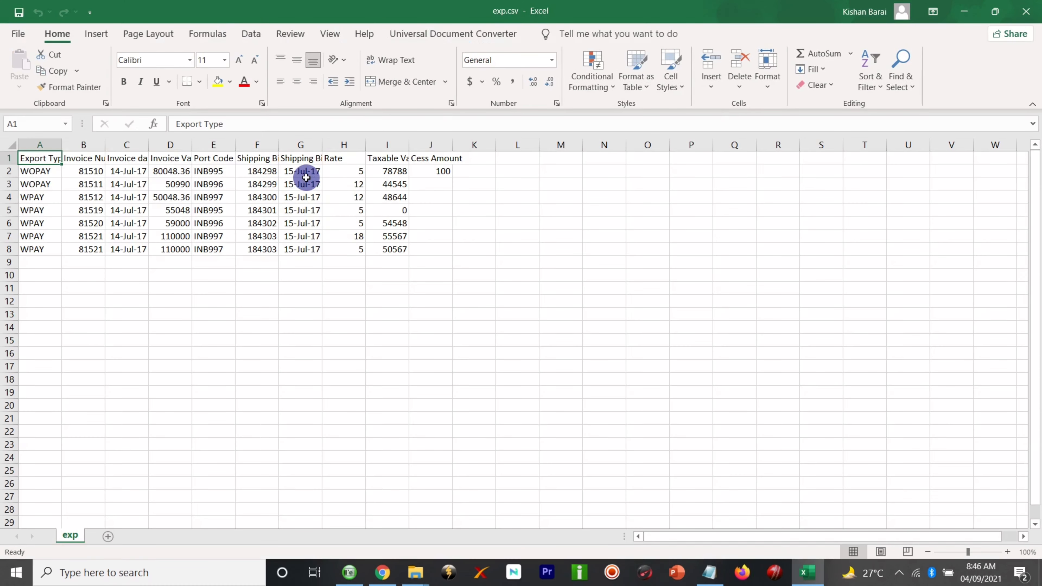
left_click(51, 173)
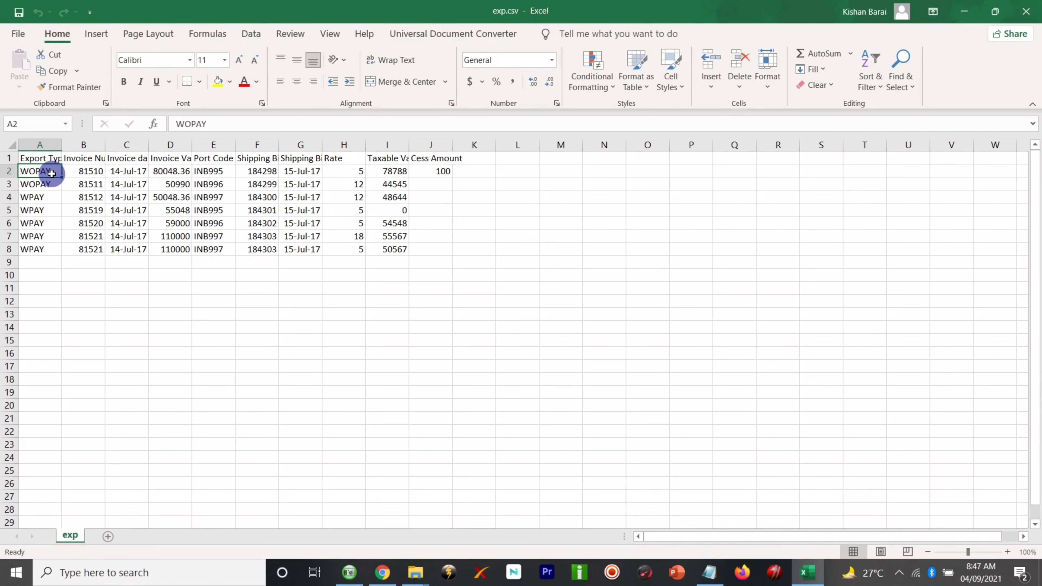
left_click(45, 198)
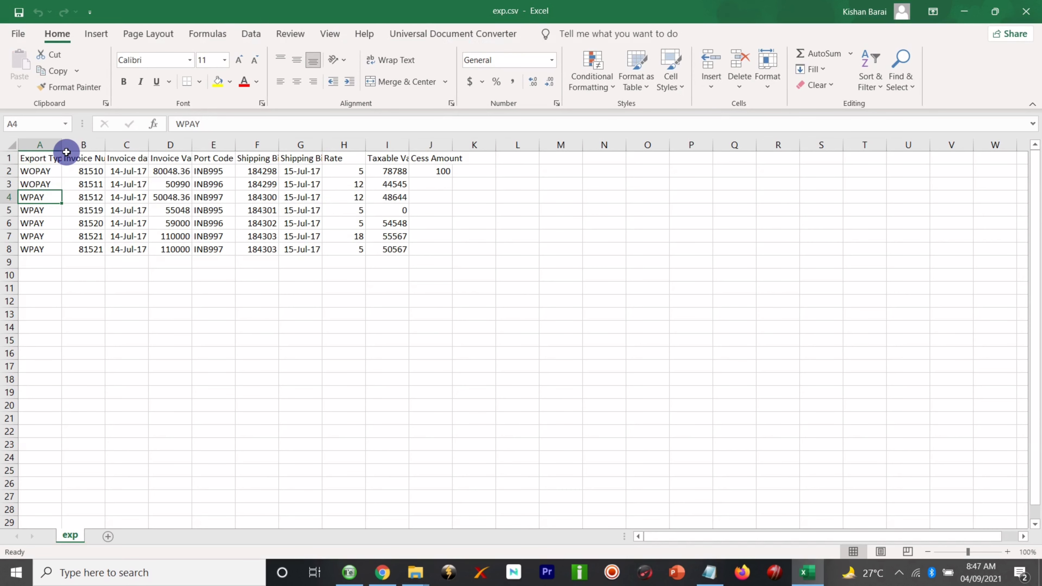
left_click_drag(62, 144, 266, 143)
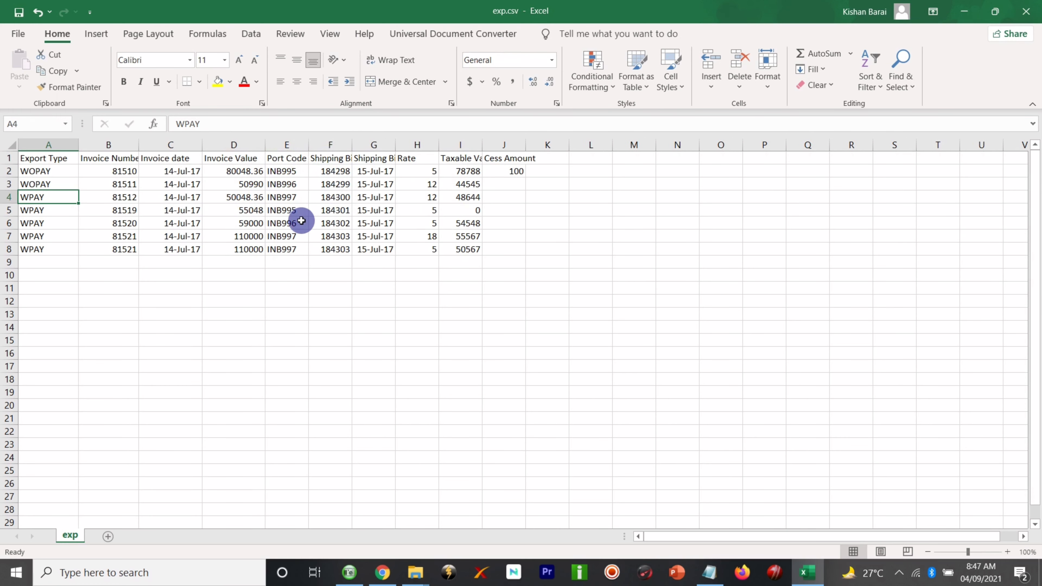
left_click_drag(351, 145, 371, 144)
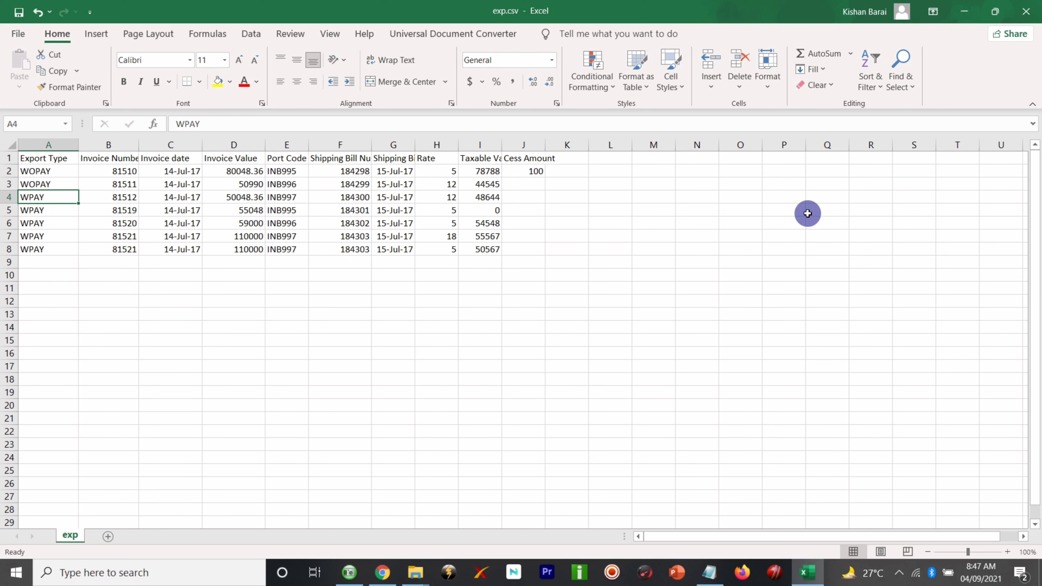
left_click(1026, 11)
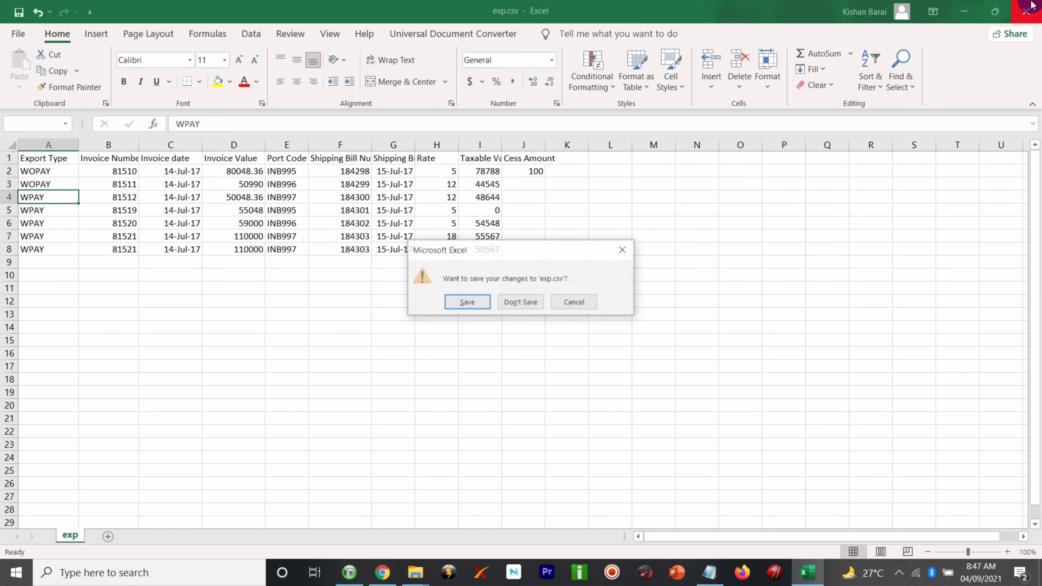
left_click(521, 311)
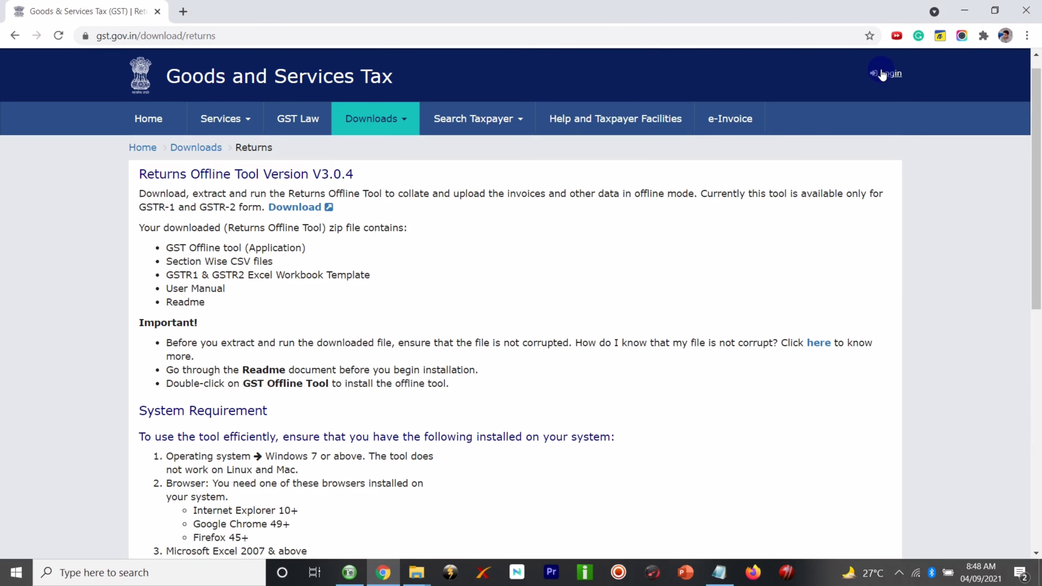
- Go to the GST Portal login page, enter the CAPTCHA characters, and log in
left_click(882, 74)
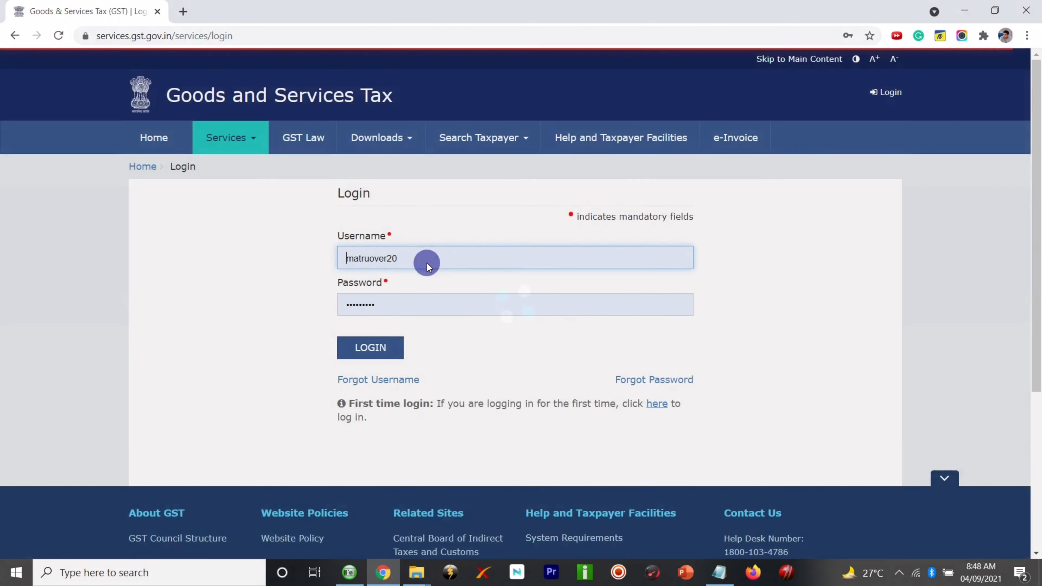
left_click(366, 349)
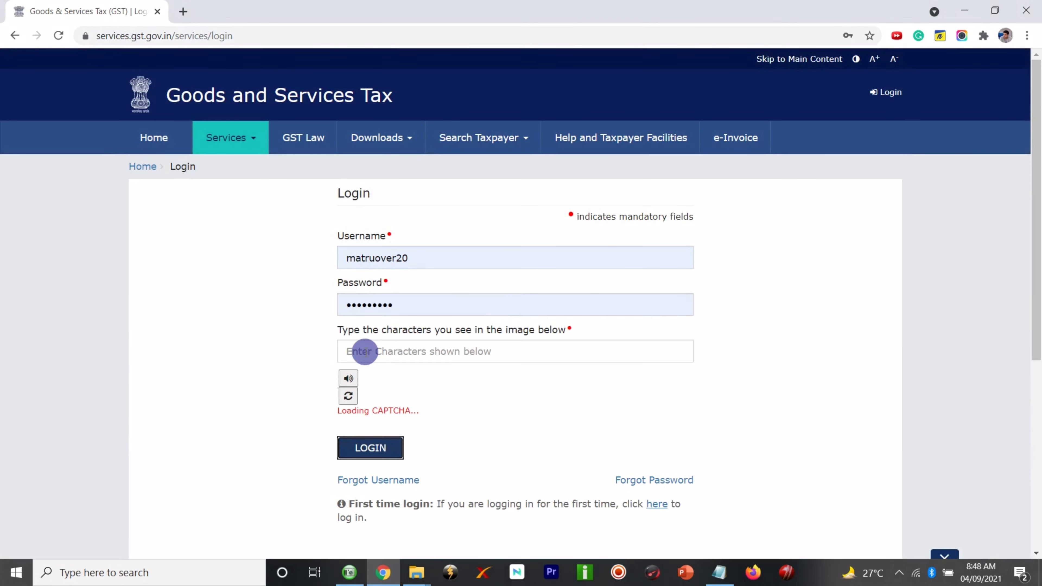
left_click(364, 351)
type("100880")
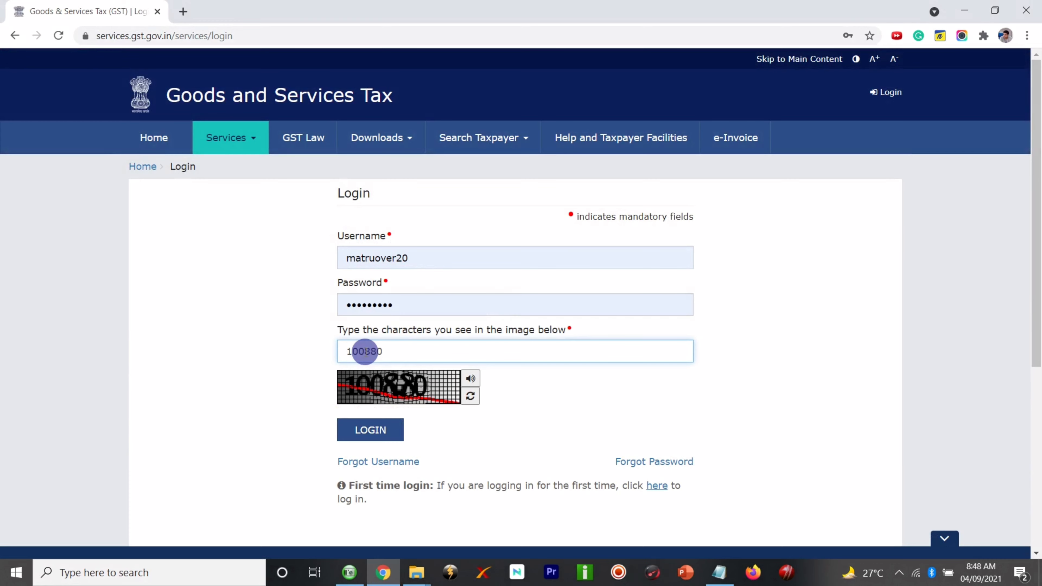
left_click(358, 429)
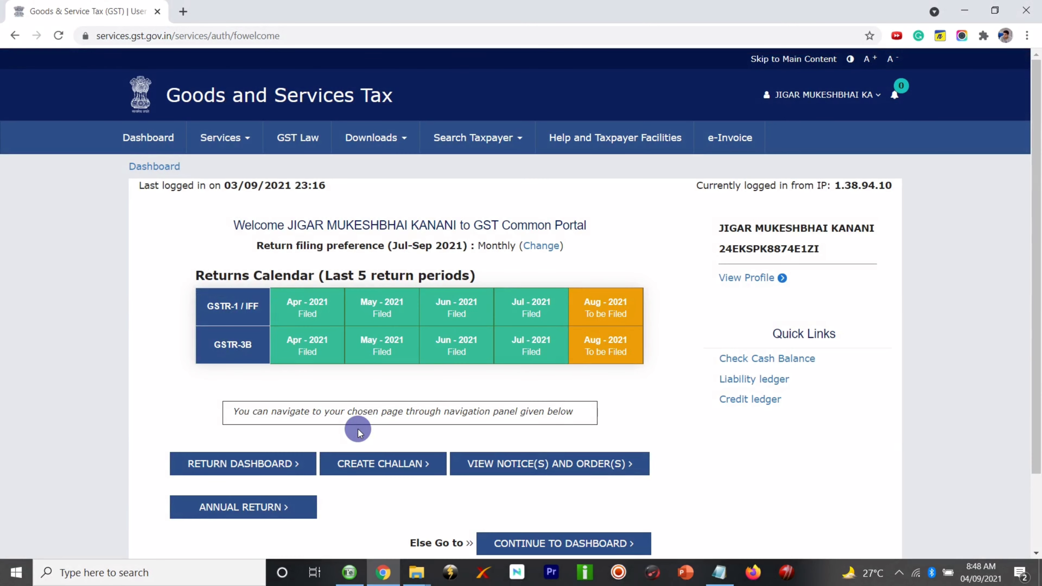
- Search the Returns Dashboard for Quarter 2 (Jul–Sep), August, to list the GSTR-1, GSTR-2A, GSTR-2B and GSTR-3B tiles
left_click(272, 463)
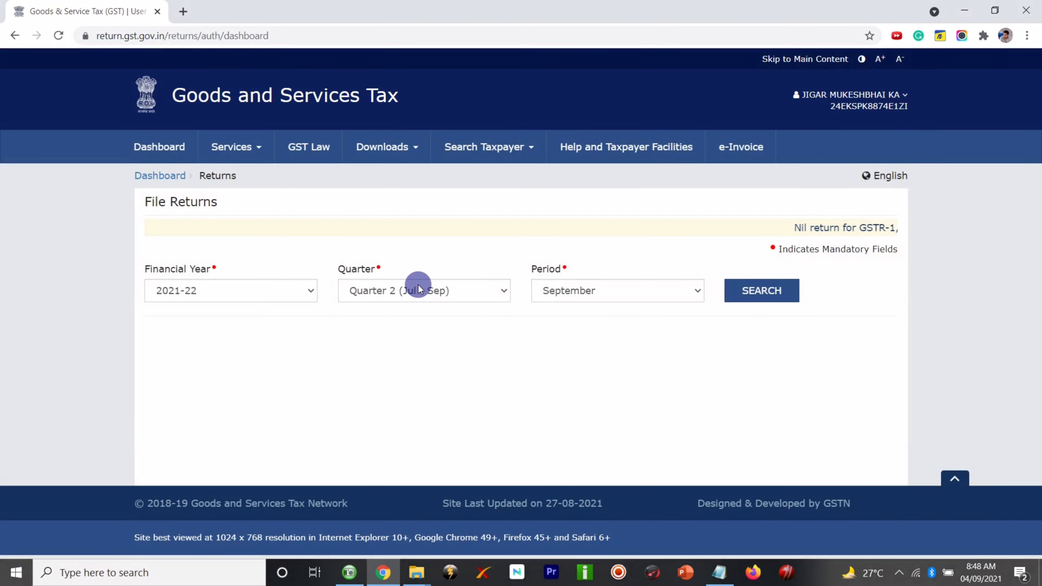
left_click(419, 287)
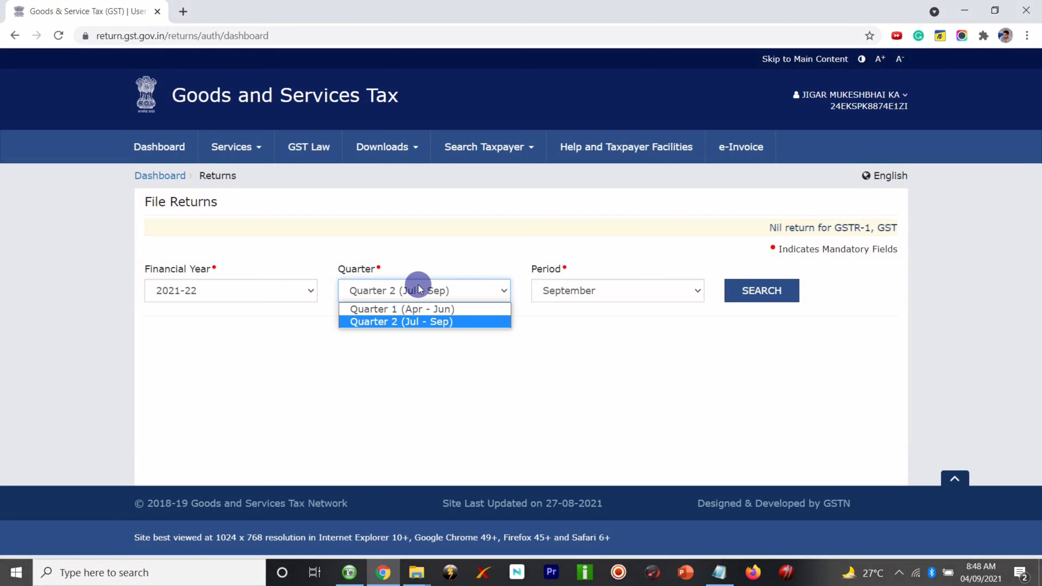
left_click(419, 287)
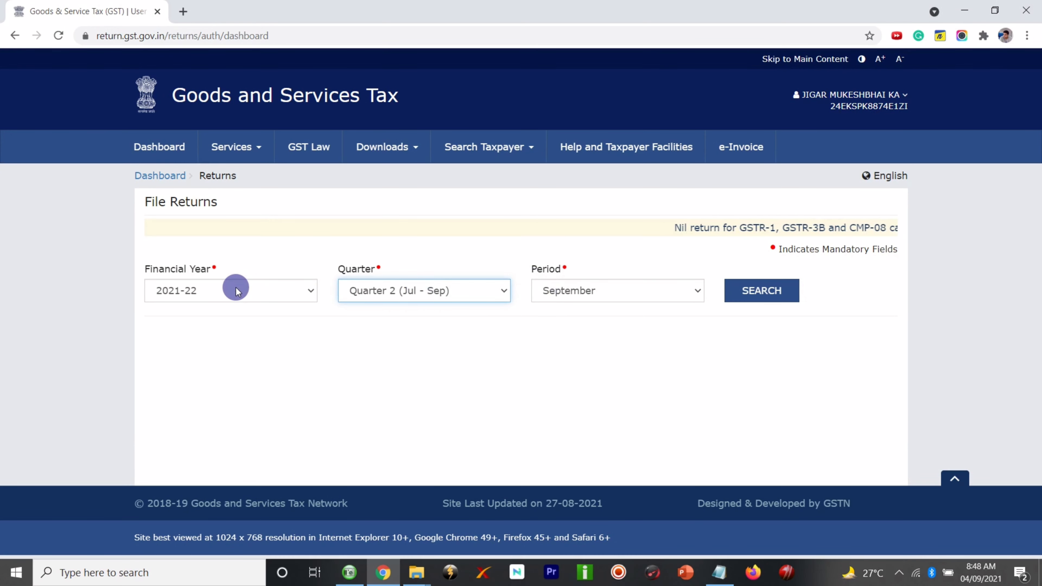
left_click(480, 262)
left_click(583, 284)
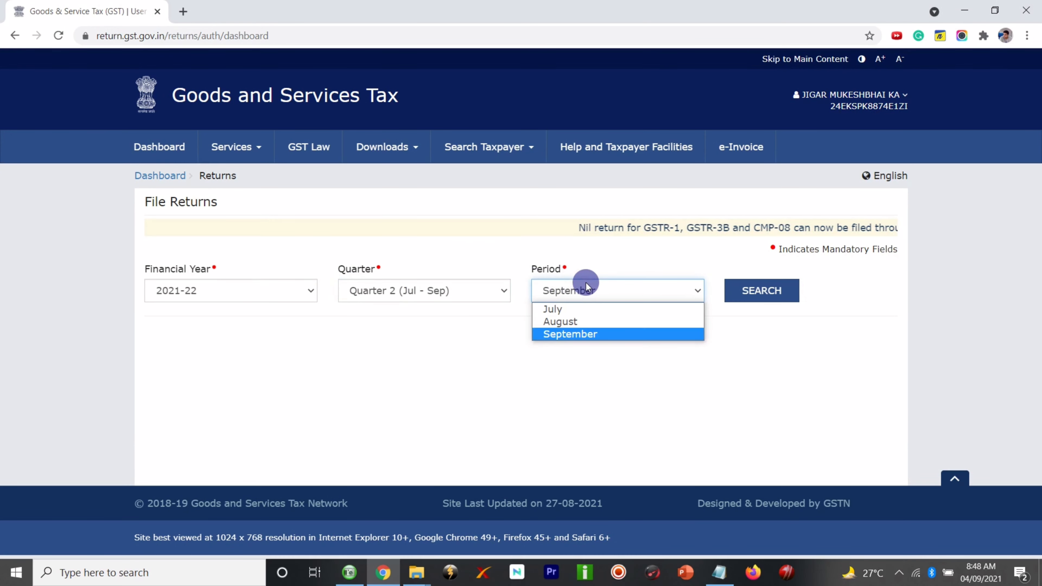
left_click(588, 319)
left_click(775, 292)
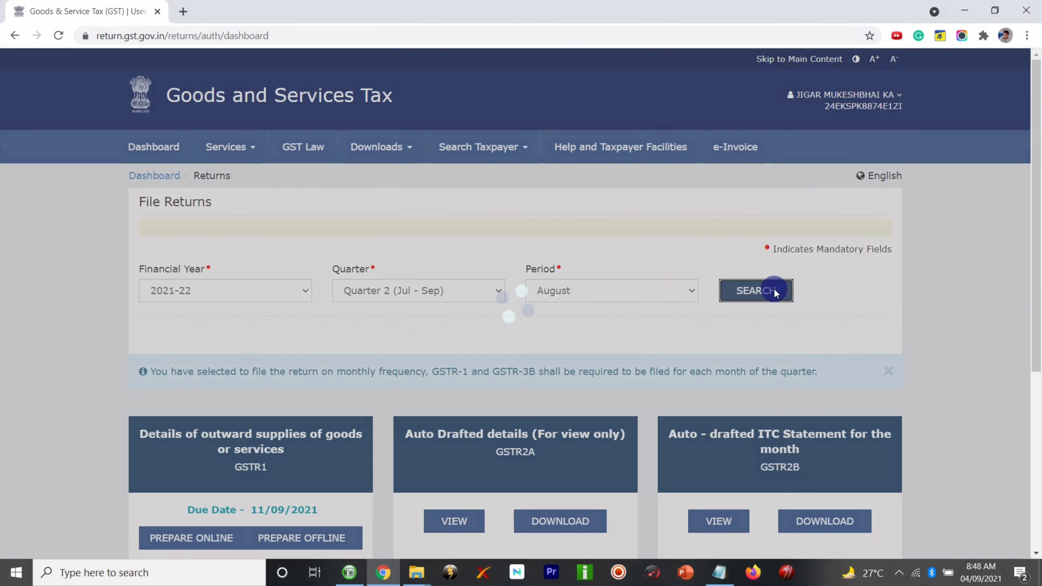
scroll(854, 329, "down", 3)
scroll(854, 328, "down", 2)
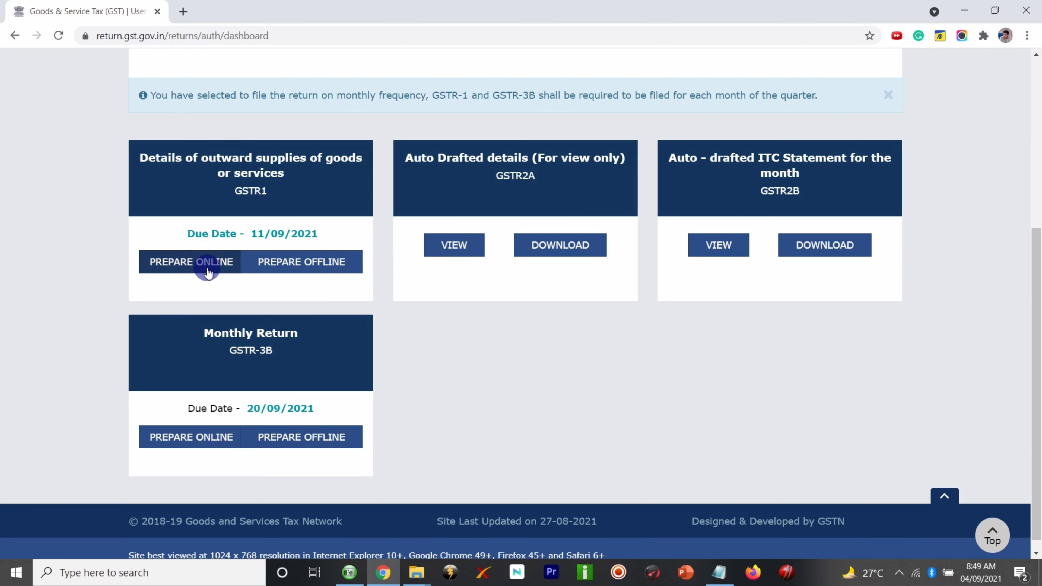
- On the GSTR-1 offline upload page, try uploading b2cs.csv from GST Return > August GST Record
left_click(283, 271)
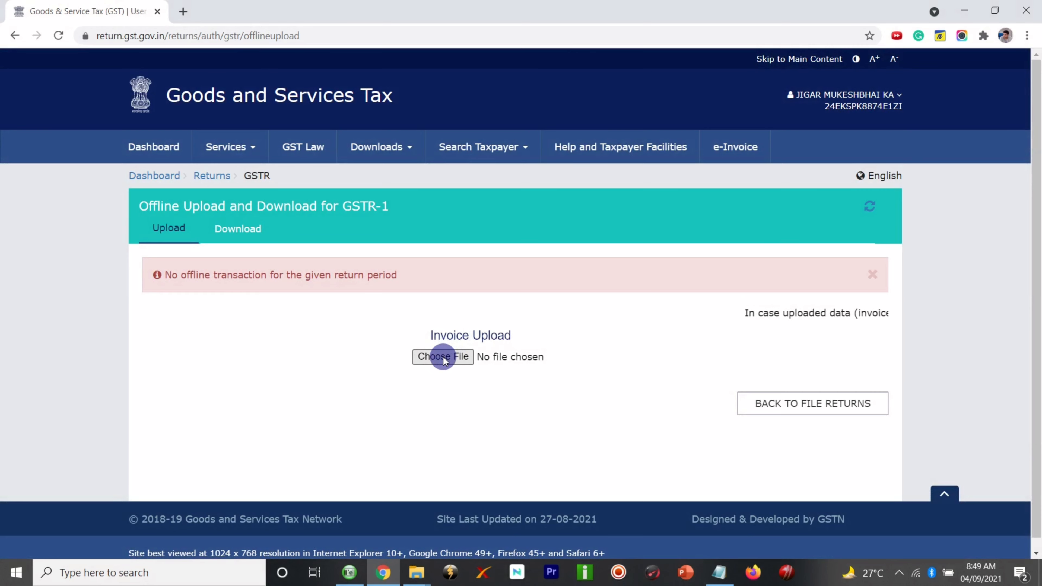
left_click(443, 356)
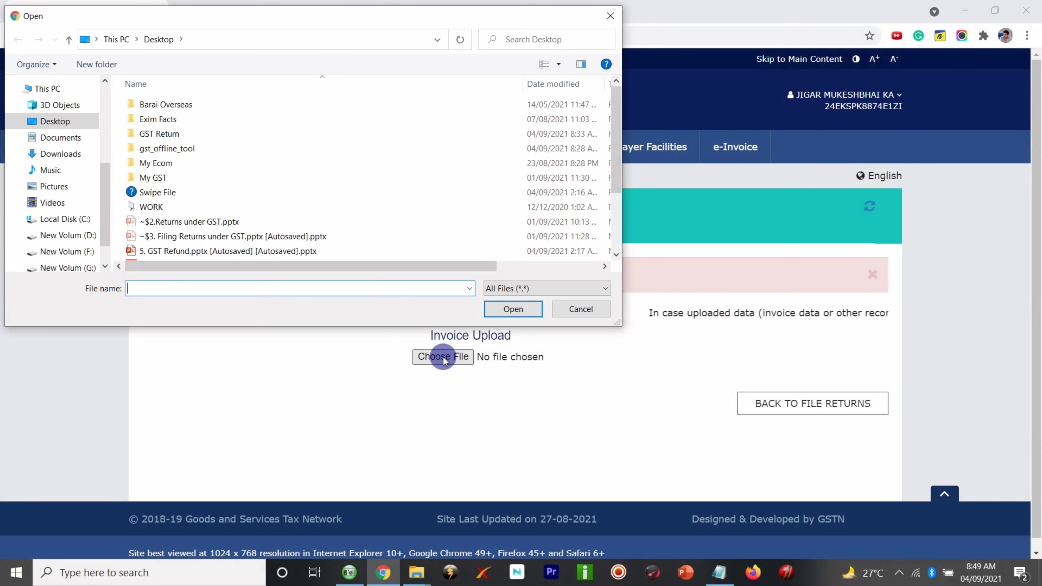
scroll(449, 189, "down", 2)
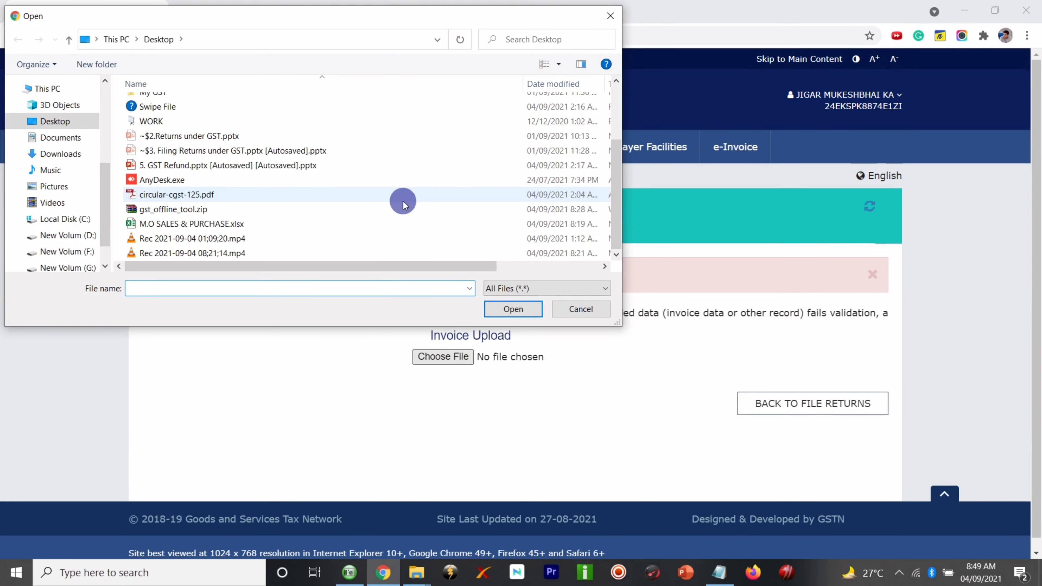
scroll(364, 159, "up", 2)
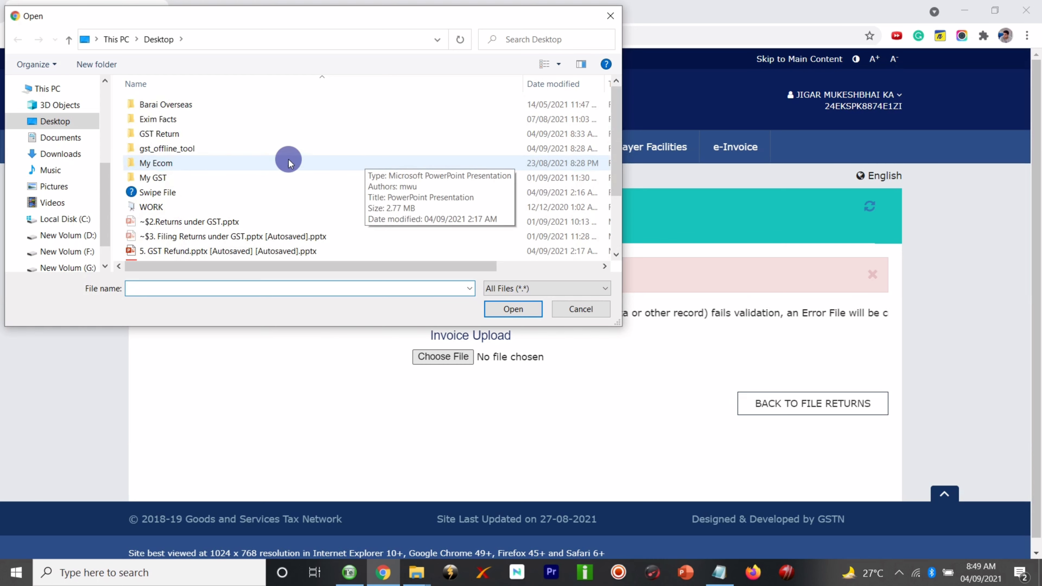
double_click(207, 134)
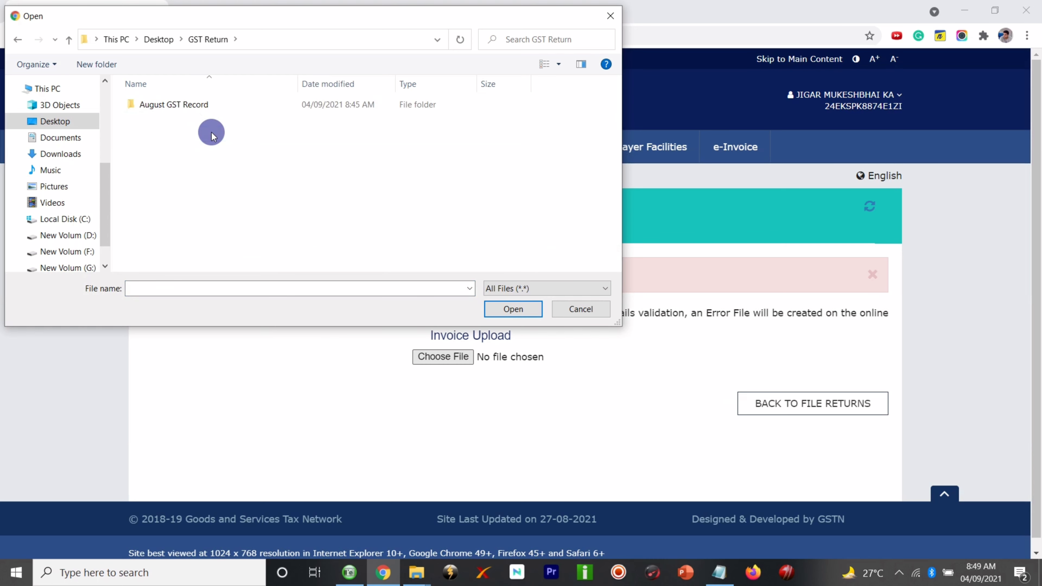
double_click(200, 105)
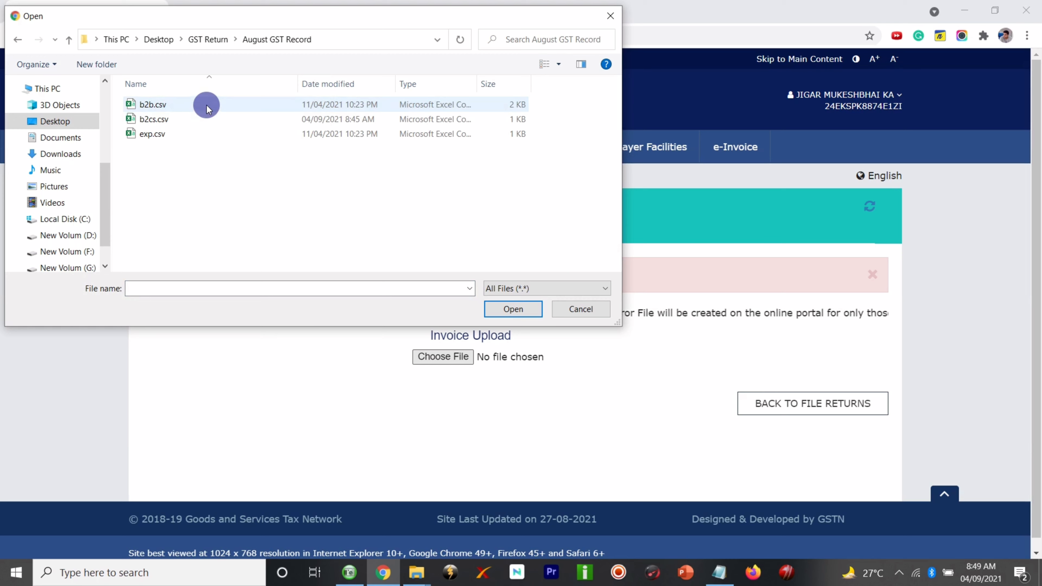
left_click(207, 123)
left_click(513, 308)
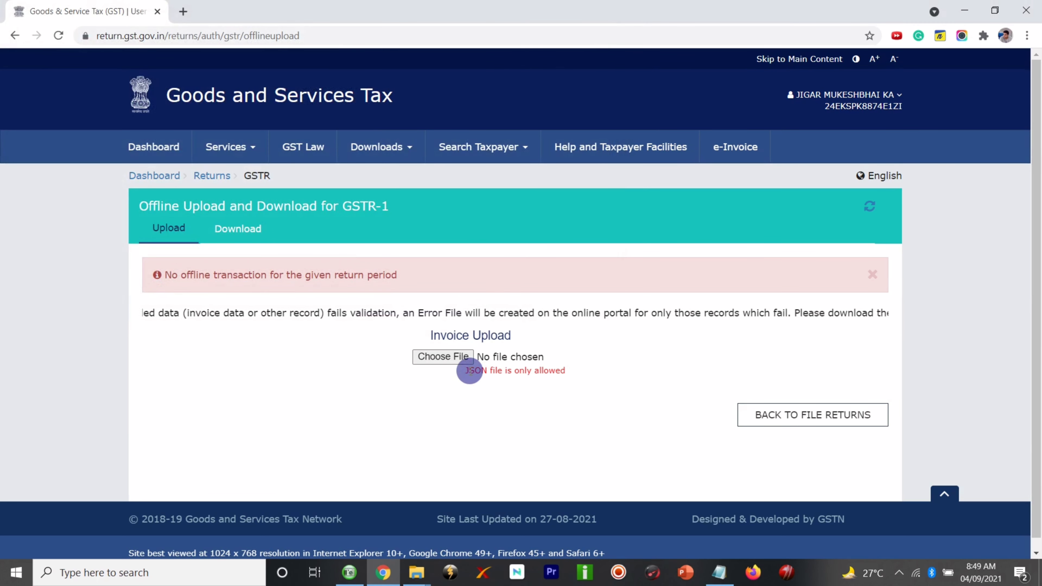
- Note the JSON-only rejection warning and launch the GST Offline Tool from the desktop
left_click_drag(470, 371, 559, 367)
left_click(559, 367)
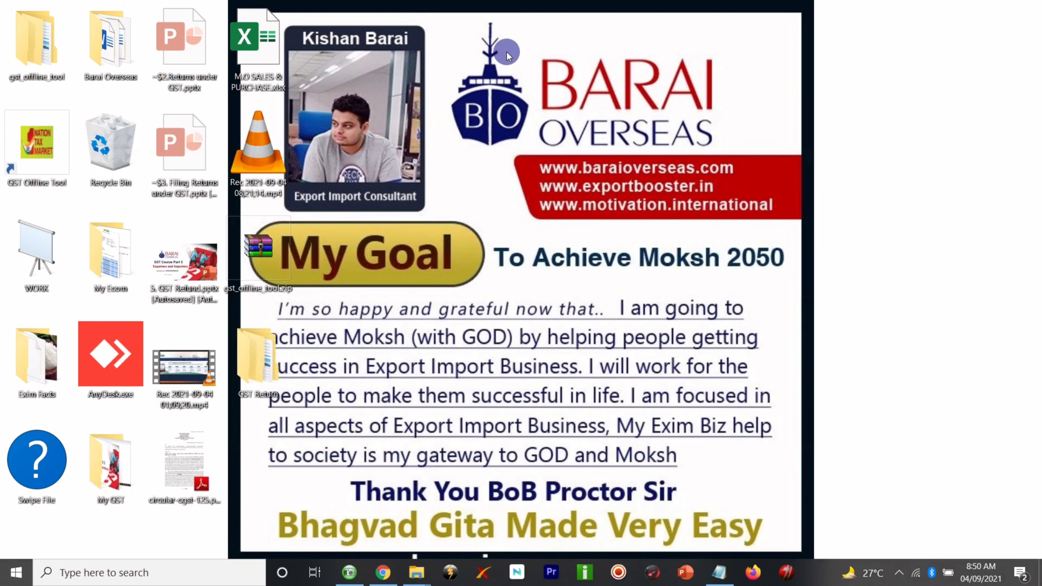
double_click(34, 155)
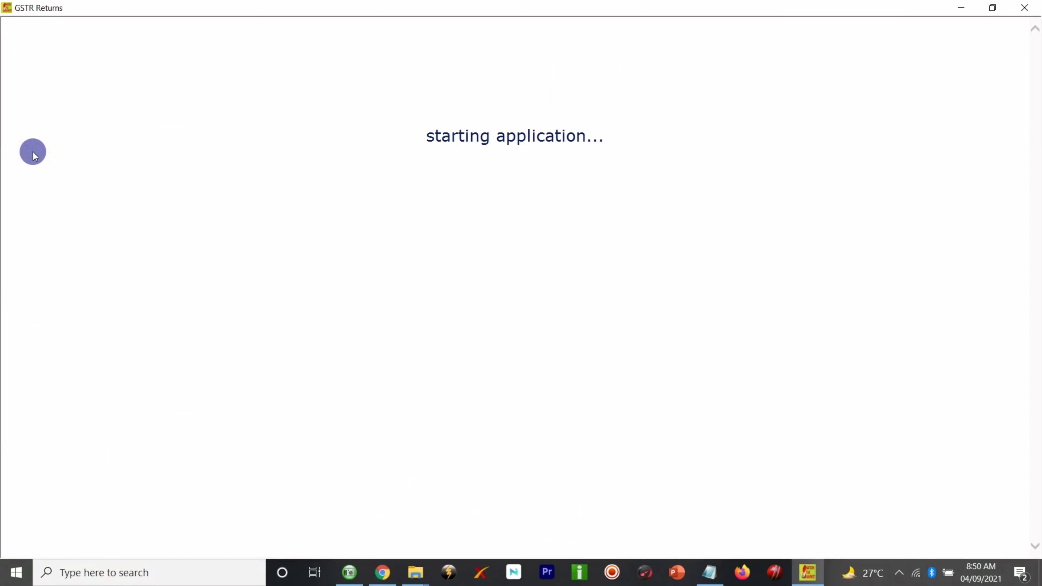
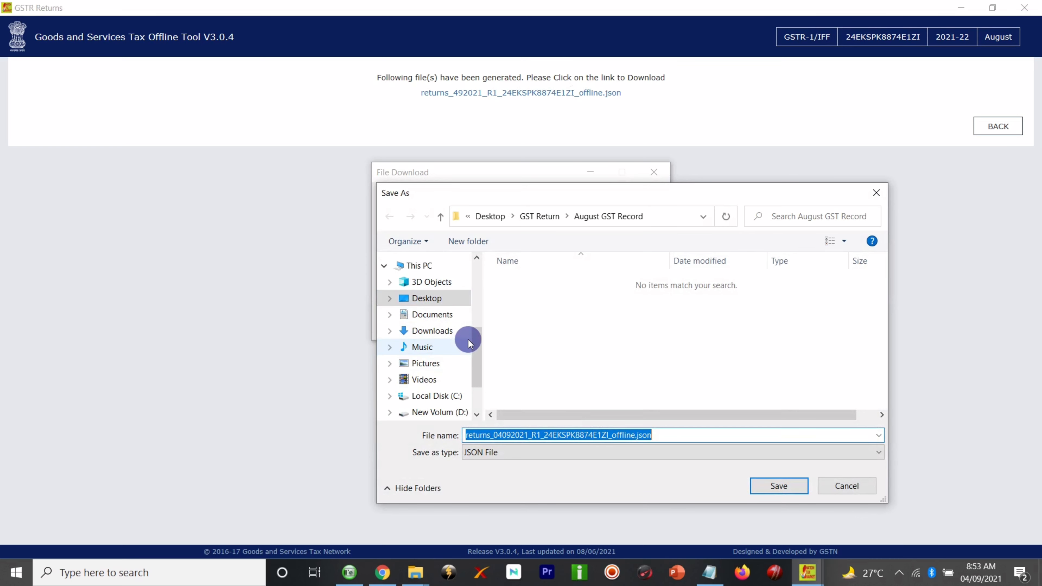
- Save the generated GSTR-1 JSON to Desktop > GST Return > August GST Record, then close the offline tool
left_click_drag(477, 351, 476, 312)
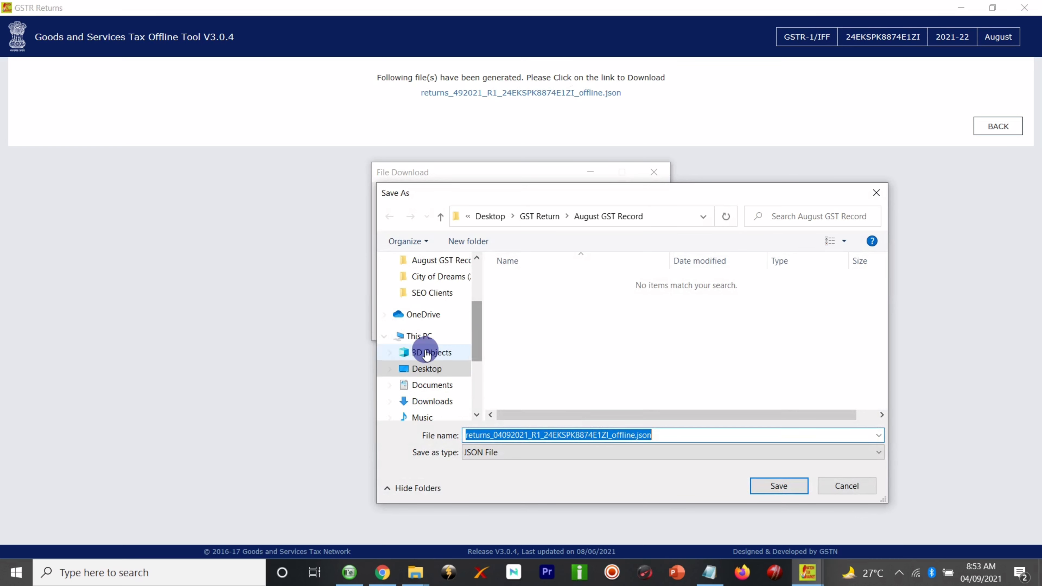
left_click(436, 369)
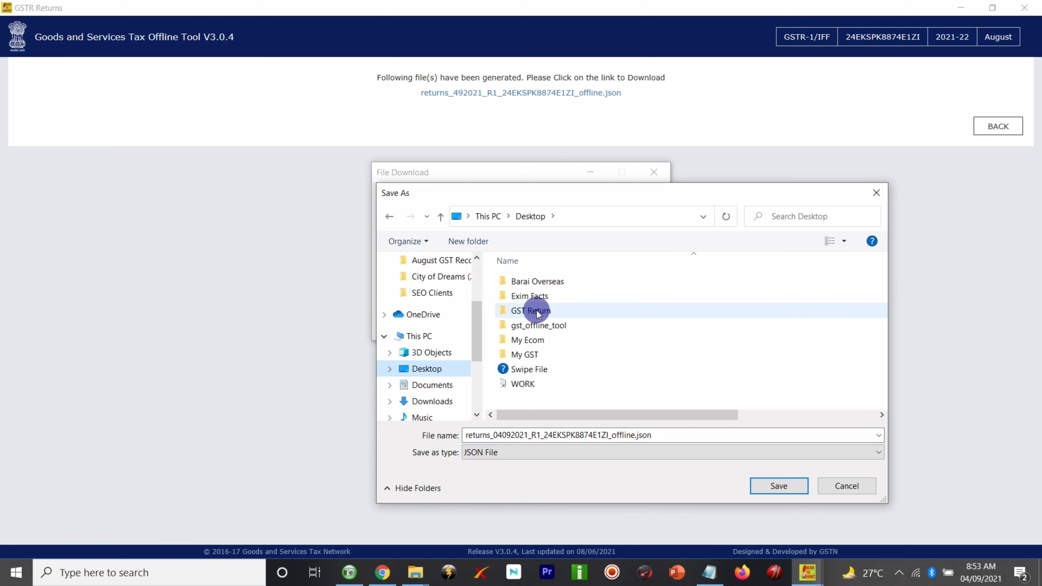
double_click(533, 310)
double_click(546, 284)
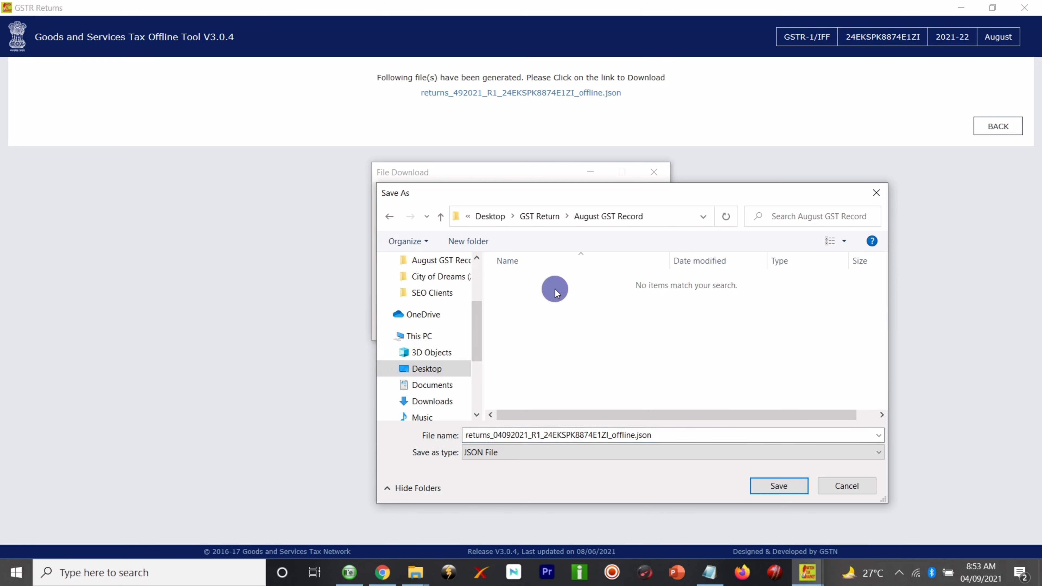
left_click(765, 486)
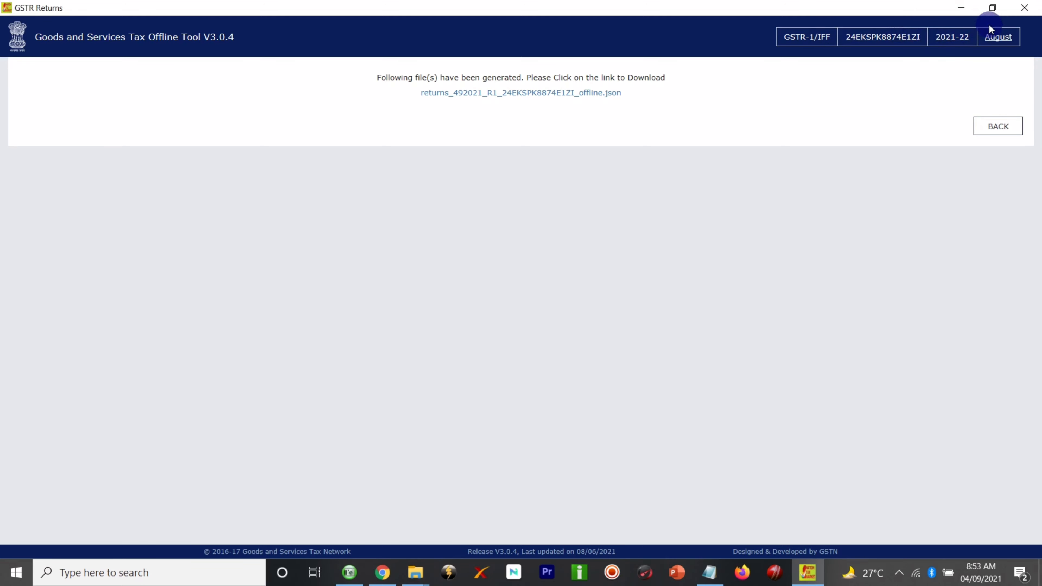
left_click(1021, 9)
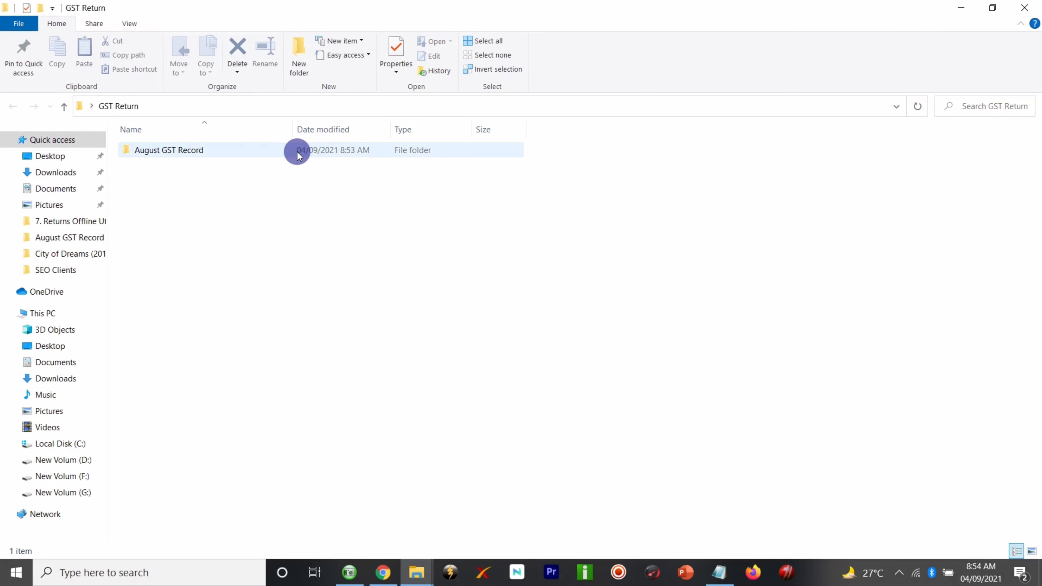
- Confirm the returns JSON in August GST Record with a widened Name column, then return to the portal
double_click(284, 151)
left_click(280, 193)
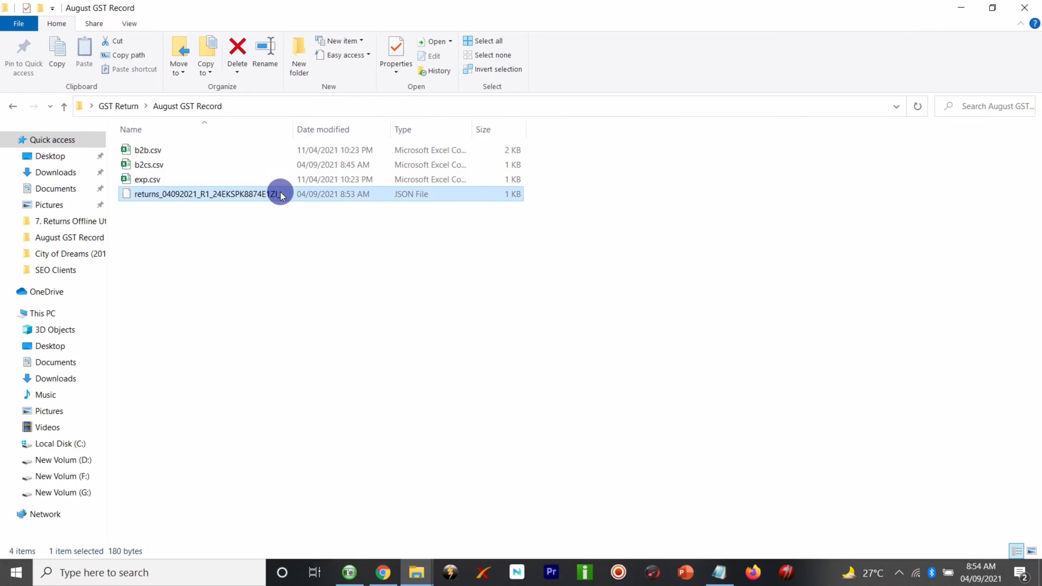
left_click_drag(305, 126, 337, 123)
left_click(331, 225)
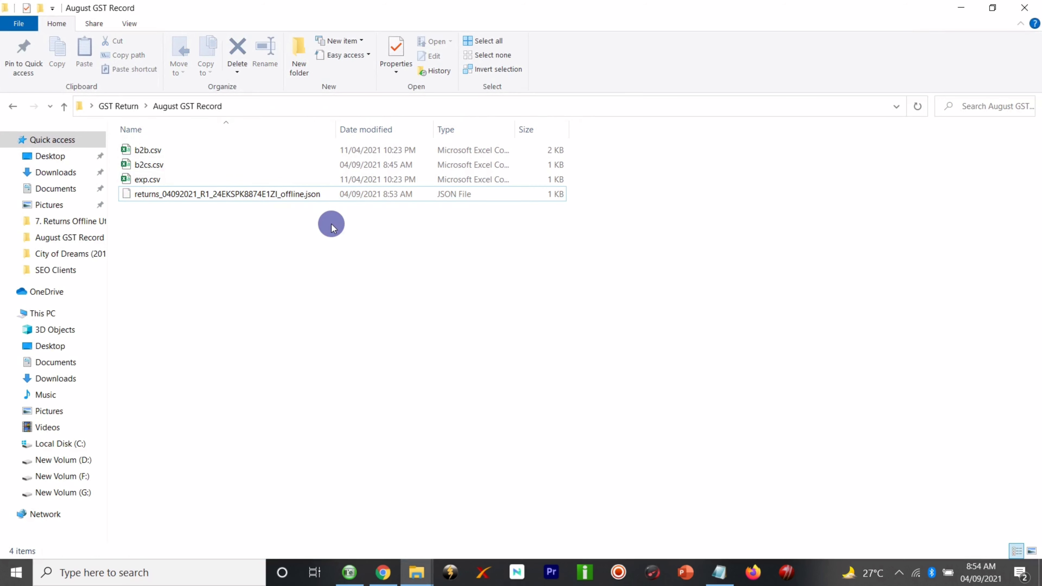
left_click(277, 200)
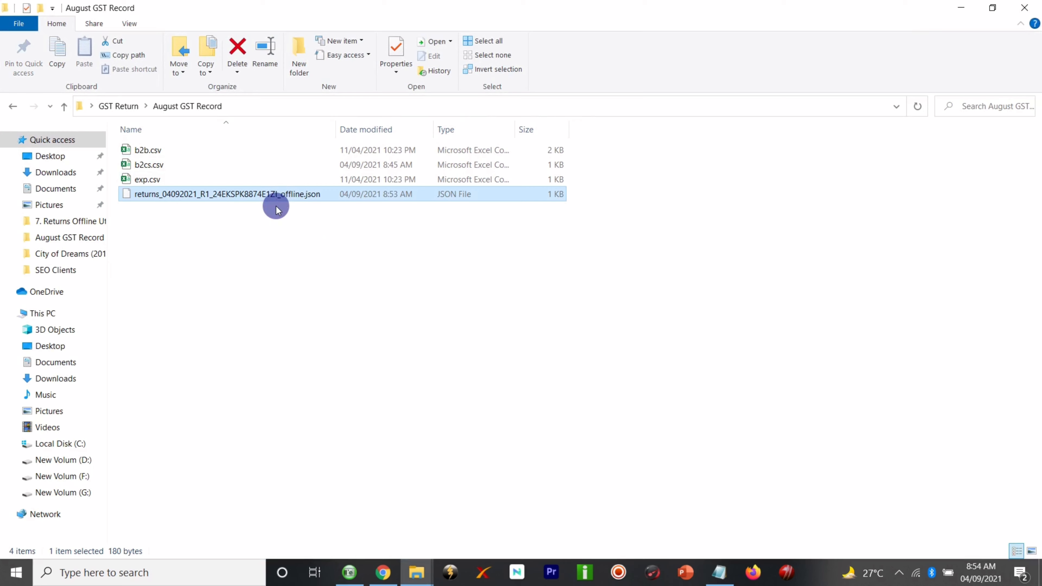
left_click(383, 572)
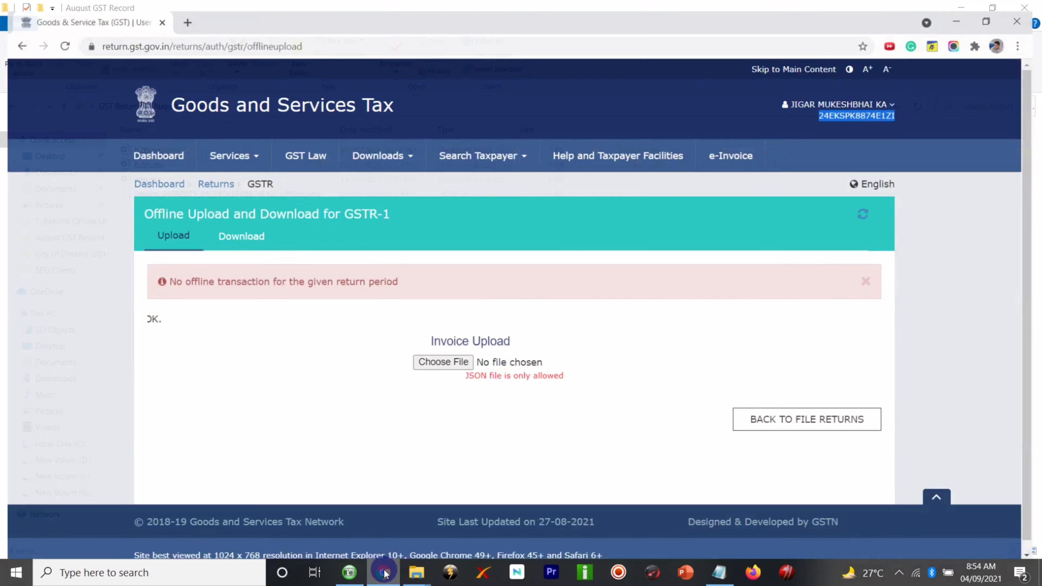
- Upload the saved returns JSON file, confirm it processed, and go back to File Returns
left_click(438, 358)
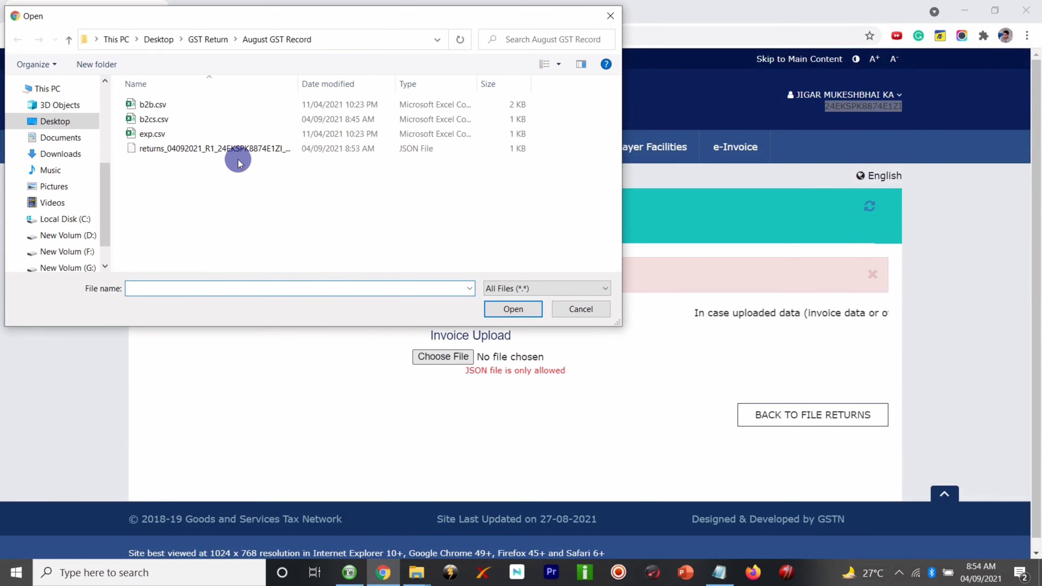
left_click(236, 150)
left_click(509, 309)
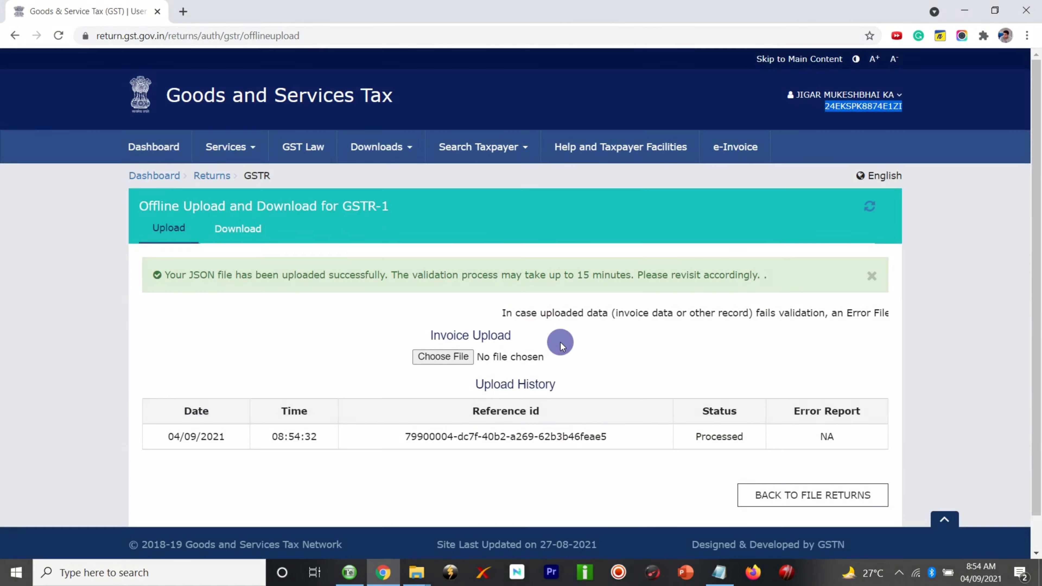
scroll(558, 340, "down", 2)
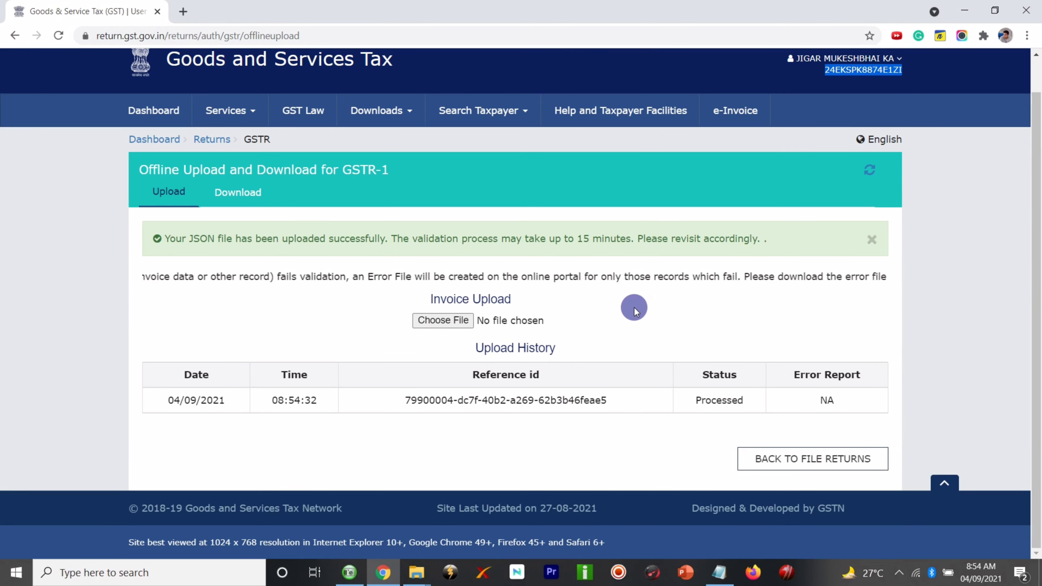
left_click(787, 468)
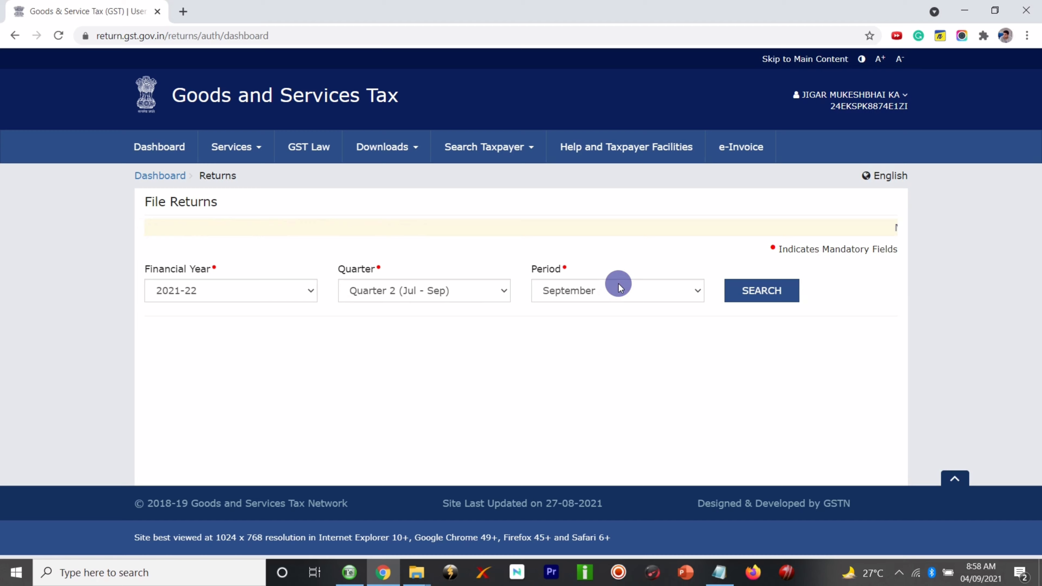
- Search returns for the August period of 2021-22
left_click(619, 288)
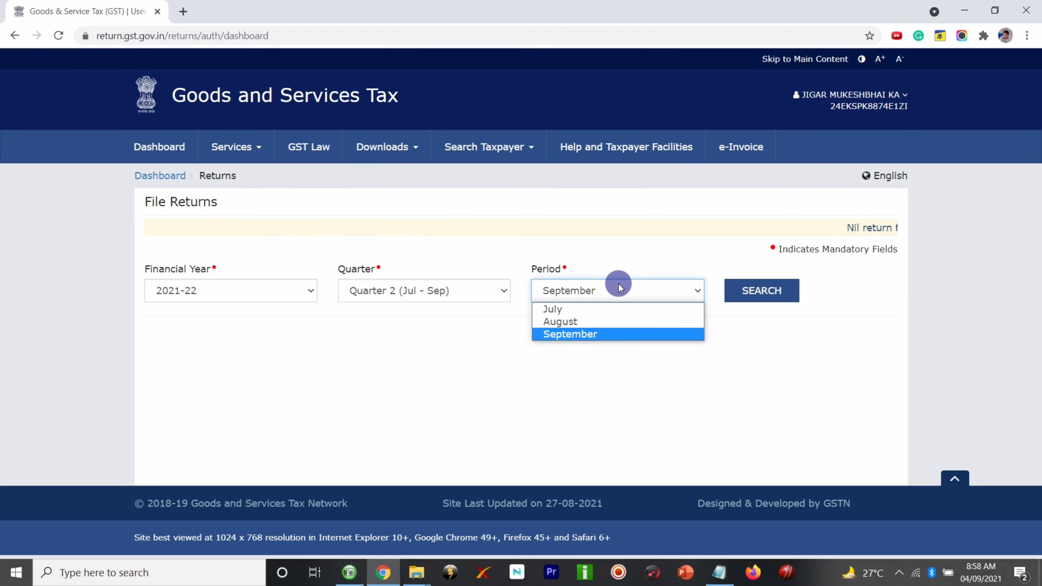
left_click(610, 321)
left_click(749, 292)
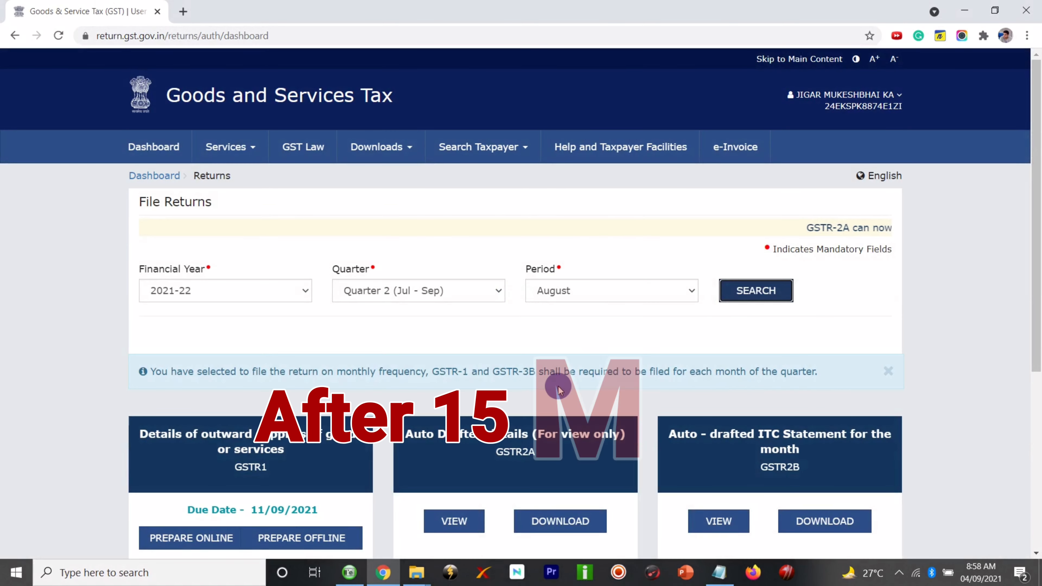
scroll(559, 389, "down", 4)
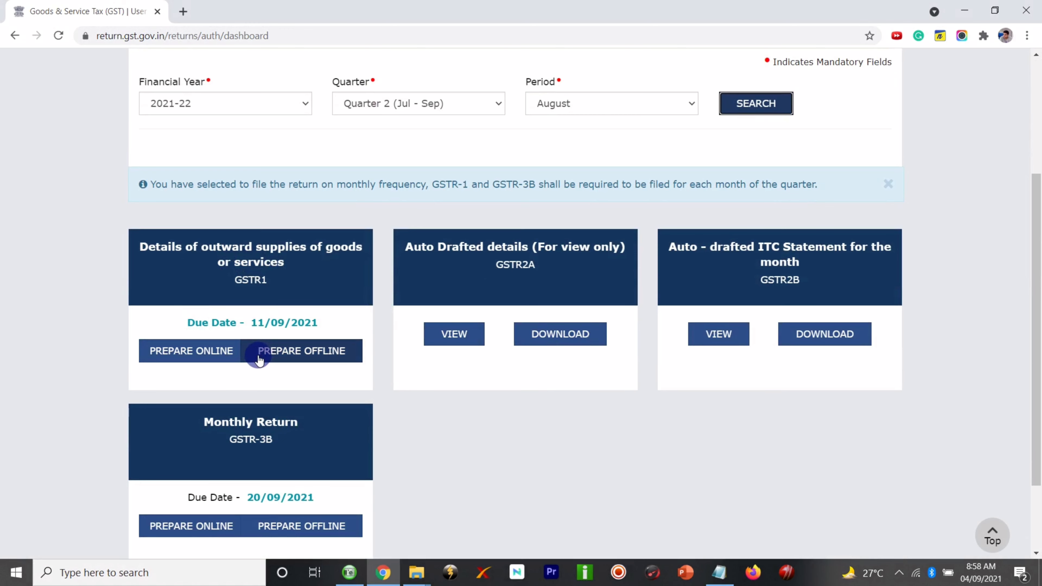
- Prepare GSTR-1 online and check that 7 - B2C (Others) shows one ₹10,000.00 record
left_click(200, 358)
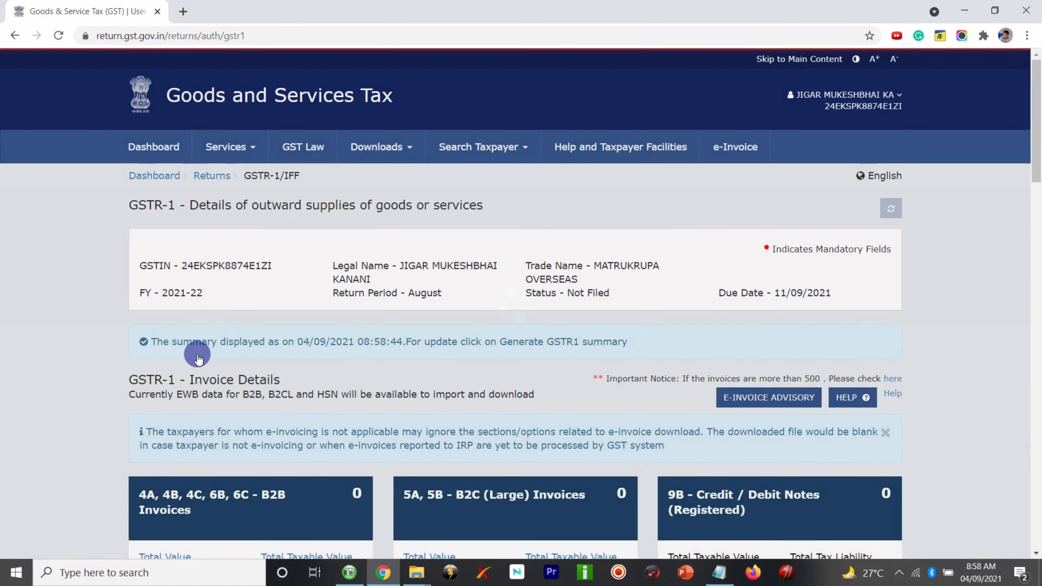
scroll(395, 332, "down", 10)
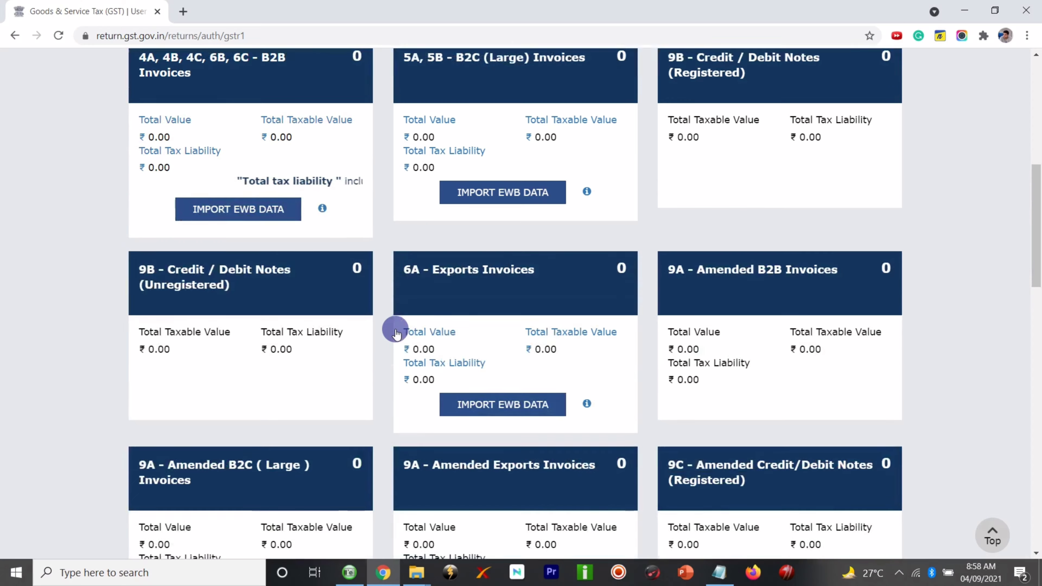
scroll(396, 332, "down", 7)
scroll(396, 331, "up", 1)
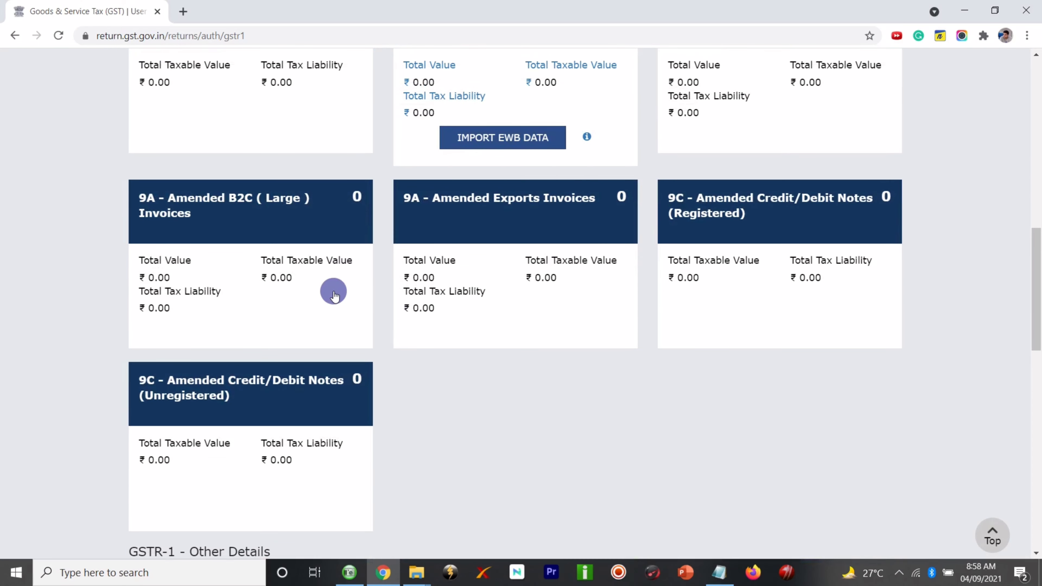
scroll(397, 286, "down", 9)
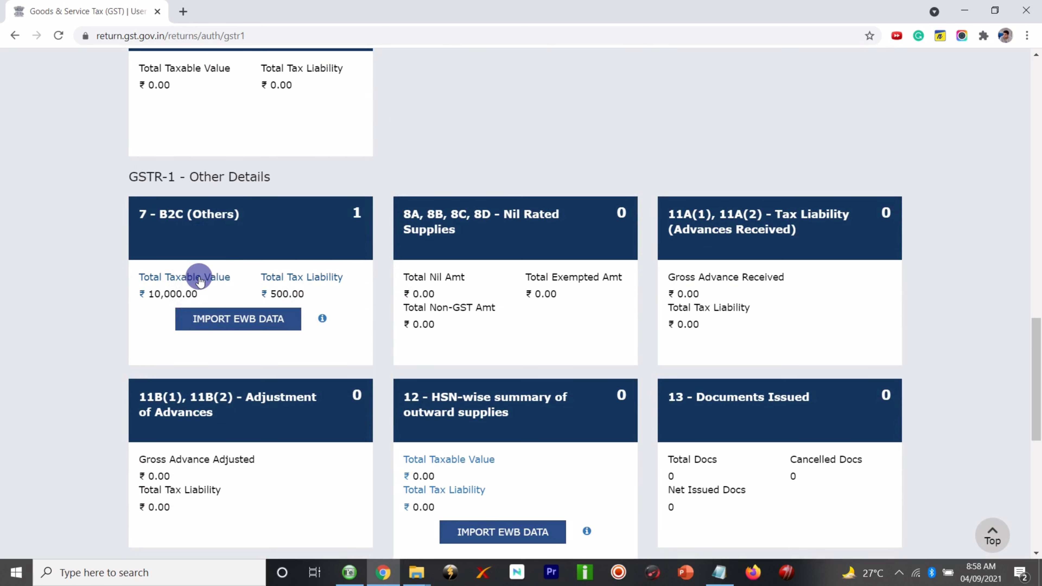
left_click(235, 236)
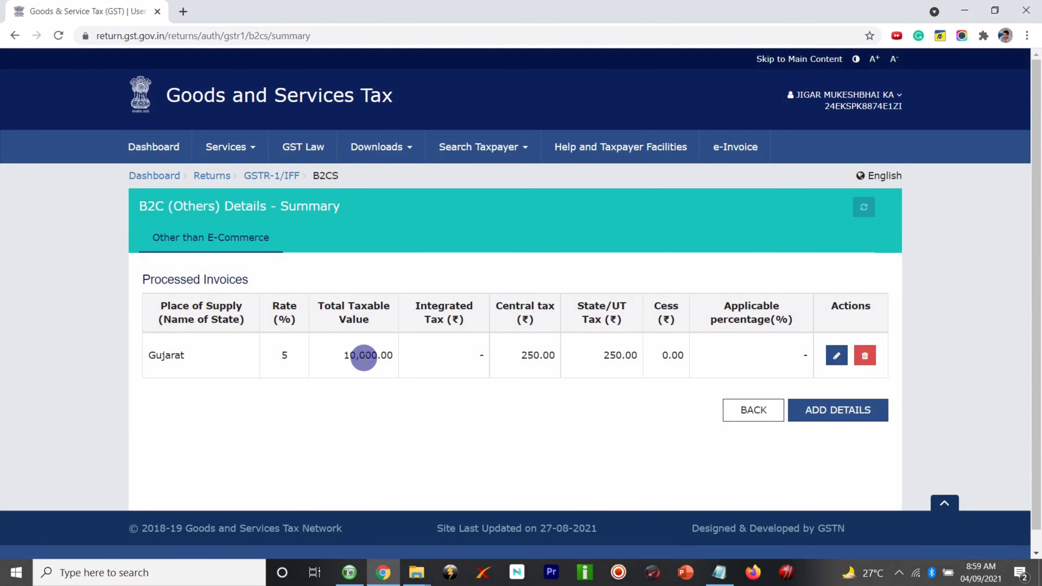
- Highlight the Gujarat 5% row's 10,000.00 taxable, 250.00 central and 250.00 State/UT tax values
double_click(364, 355)
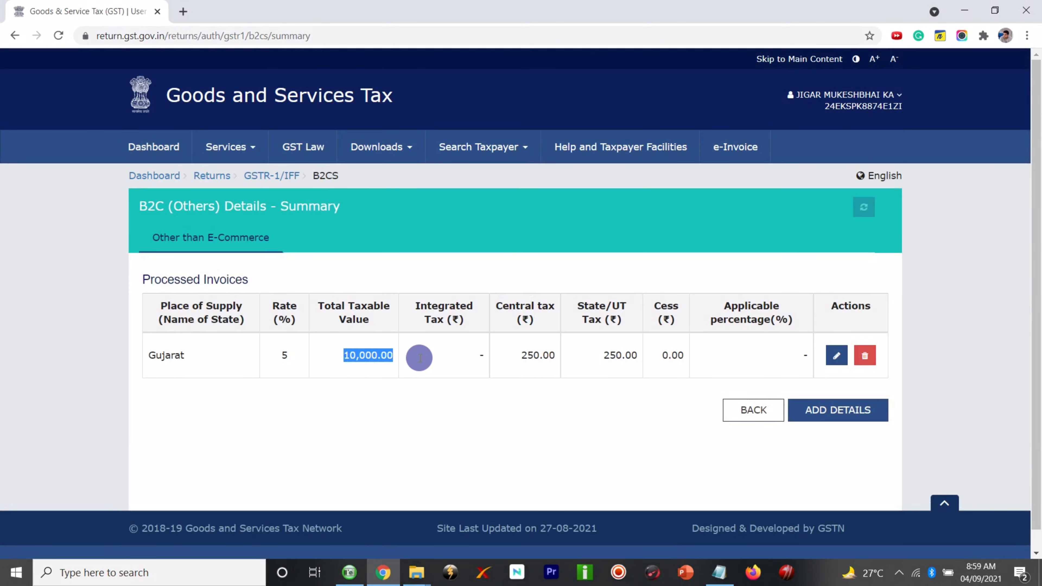
double_click(547, 355)
double_click(621, 356)
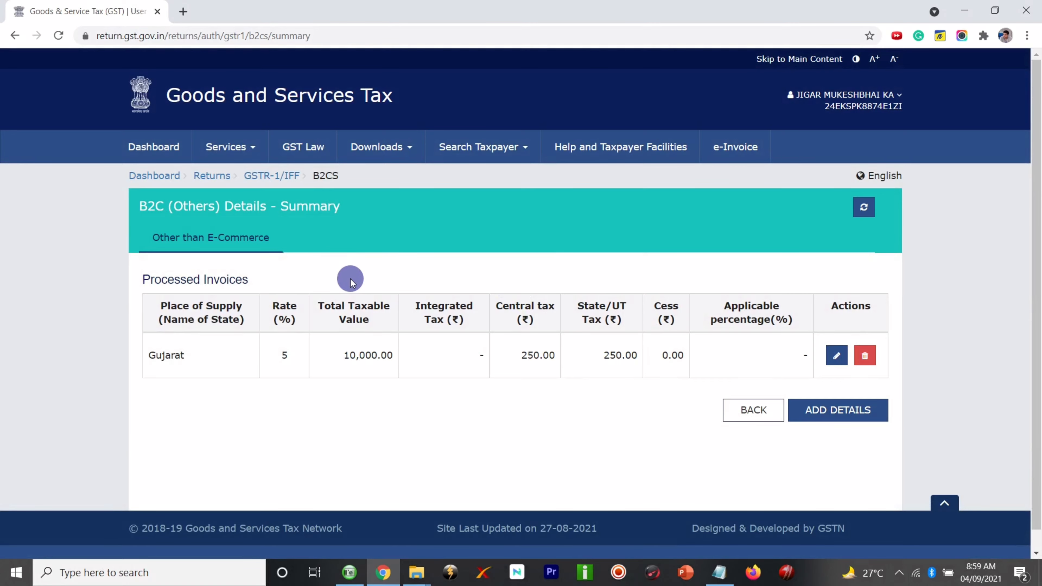
- Return to the GSTR-1 overview and scroll down to the 13 - Documents Issued tile
left_click(752, 409)
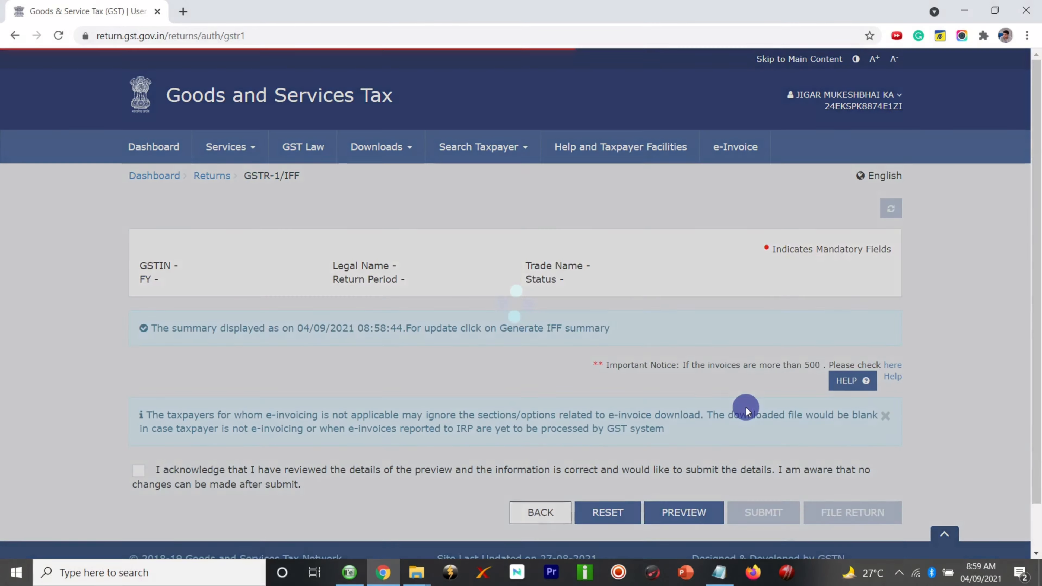
scroll(631, 320, "down", 8)
scroll(630, 321, "down", 8)
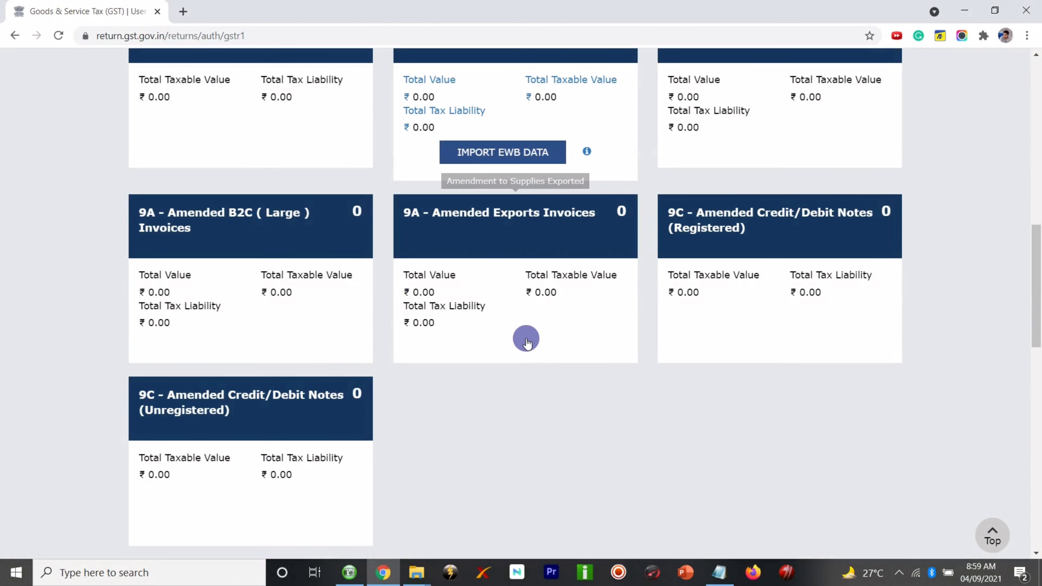
scroll(548, 408, "down", 8)
scroll(549, 411, "down", 12)
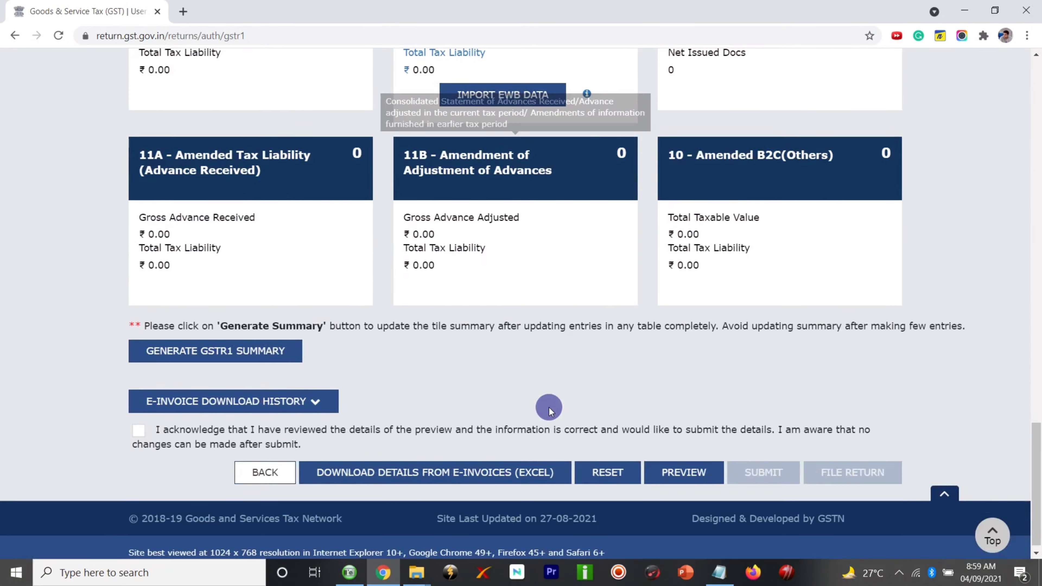
scroll(550, 411, "up", 15)
scroll(550, 411, "down", 11)
scroll(549, 411, "up", 1)
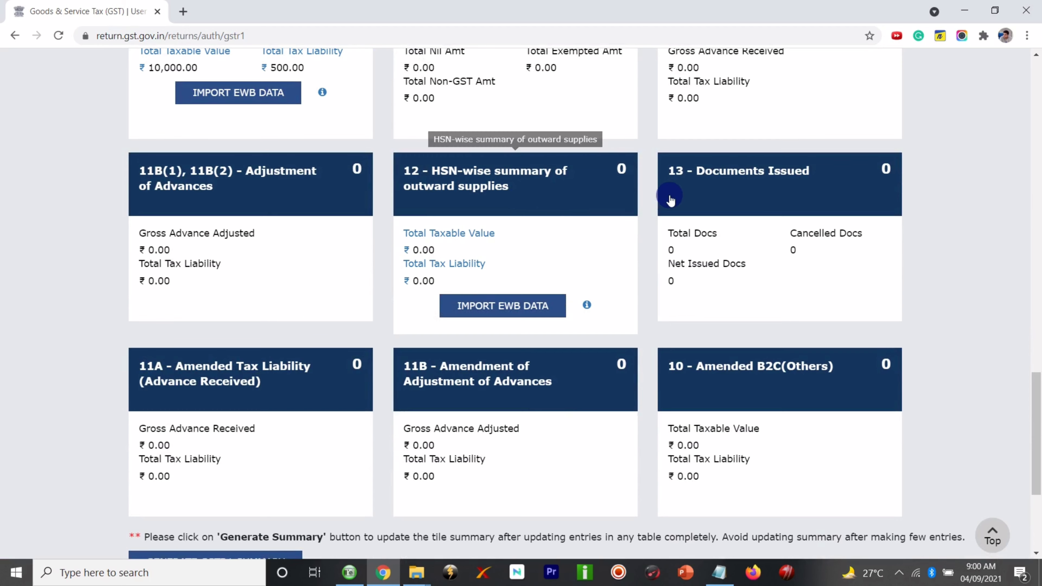
- Open Documents Issued and add a blank row under Invoices for outward supply
left_click(697, 190)
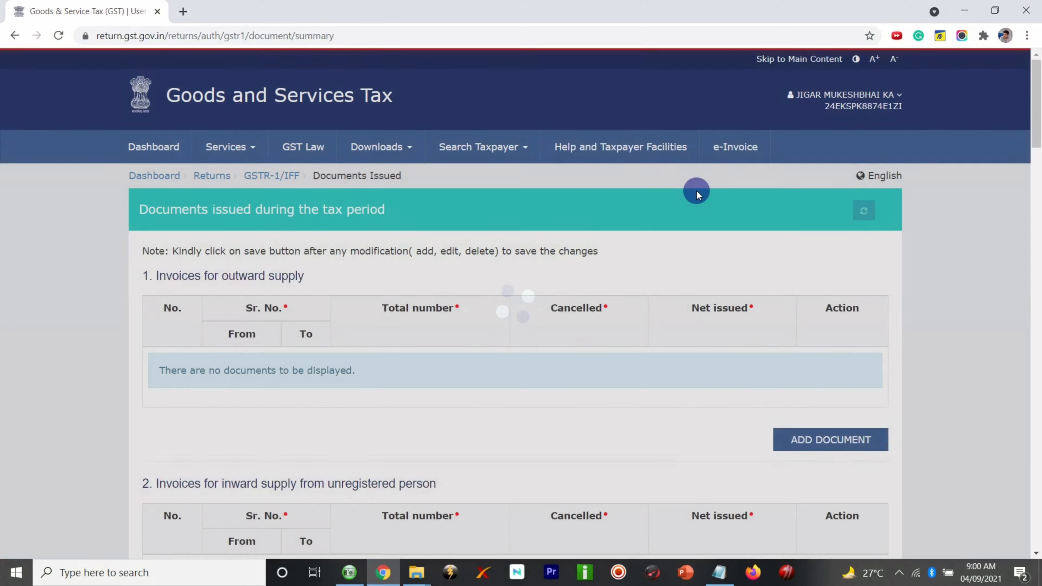
scroll(536, 344, "down", 3)
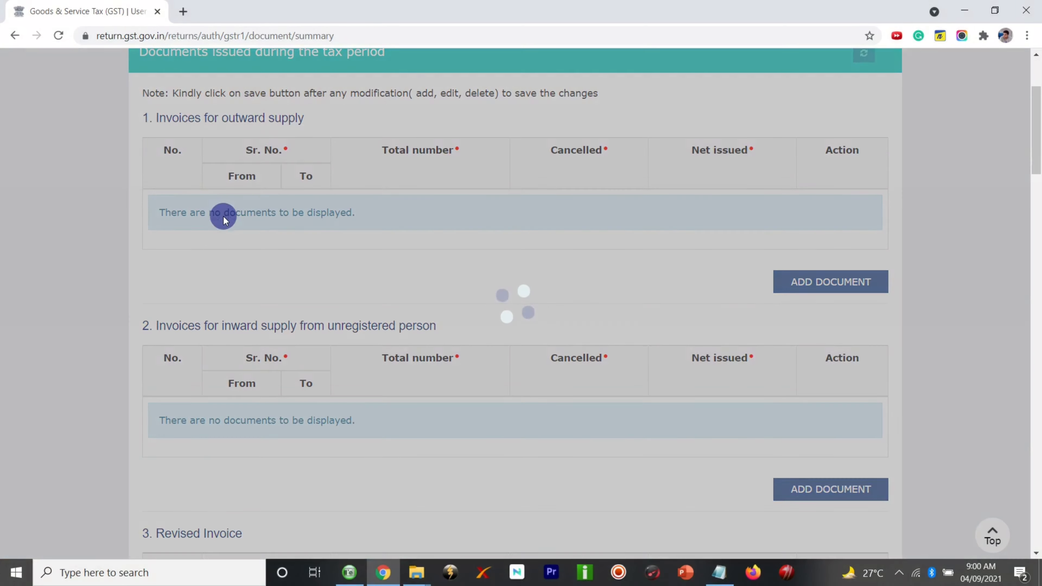
scroll(423, 226, "up", 1)
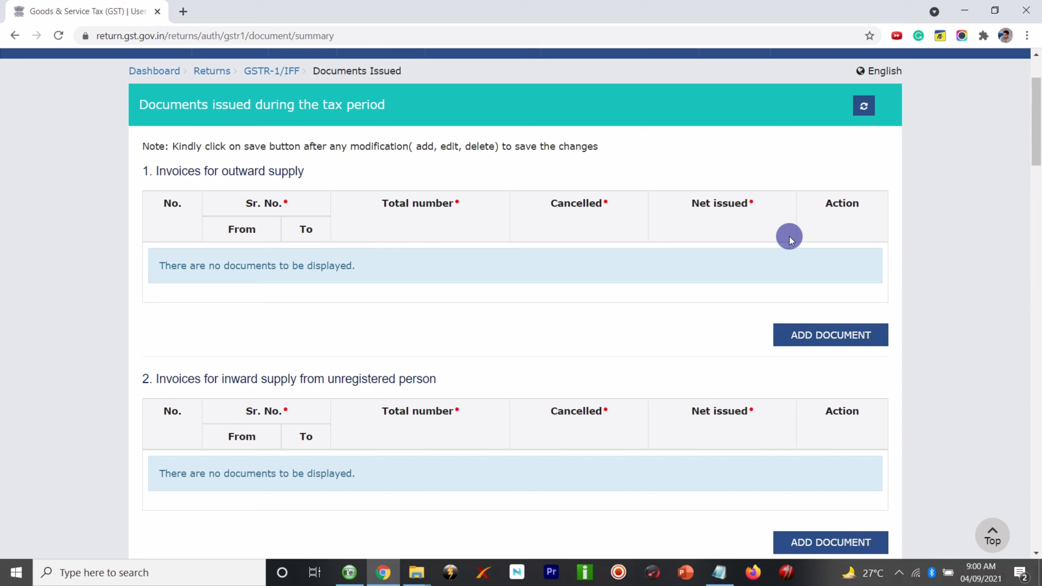
left_click(792, 332)
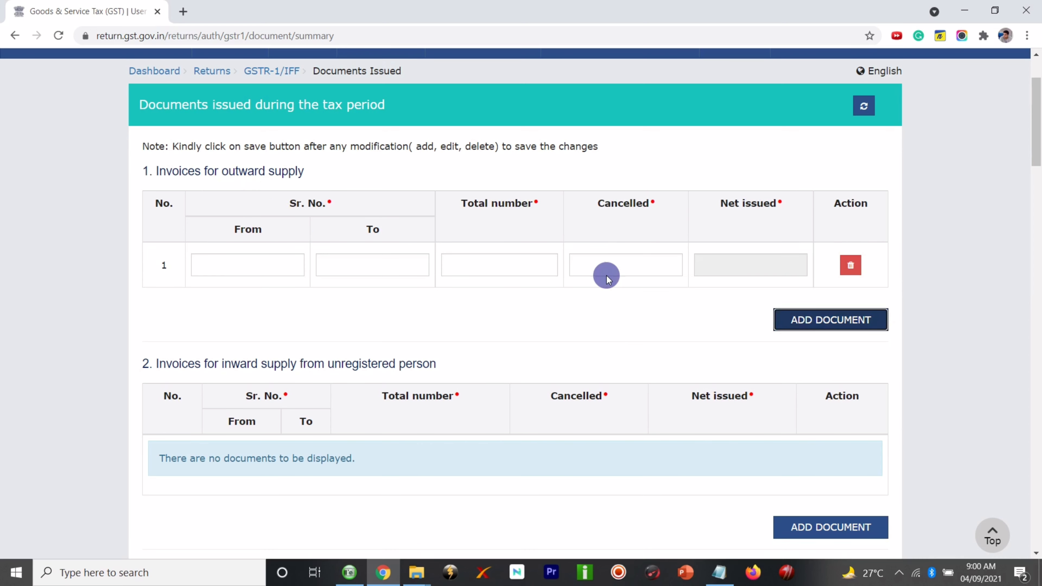
- Enter invoices INV/001 to INV/005 with total 5 and 0 cancelled
left_click(196, 265)
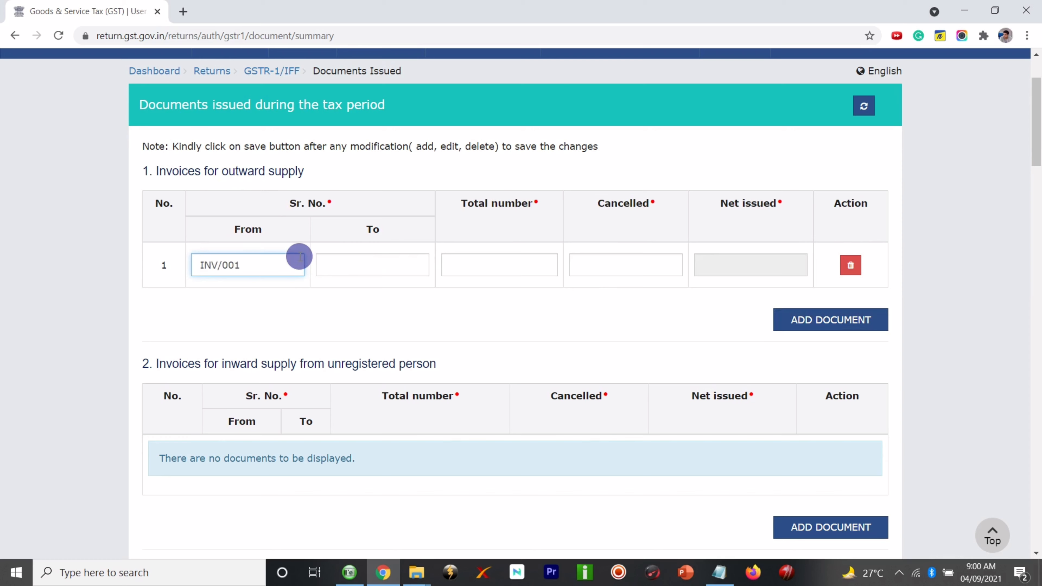
left_click(332, 264)
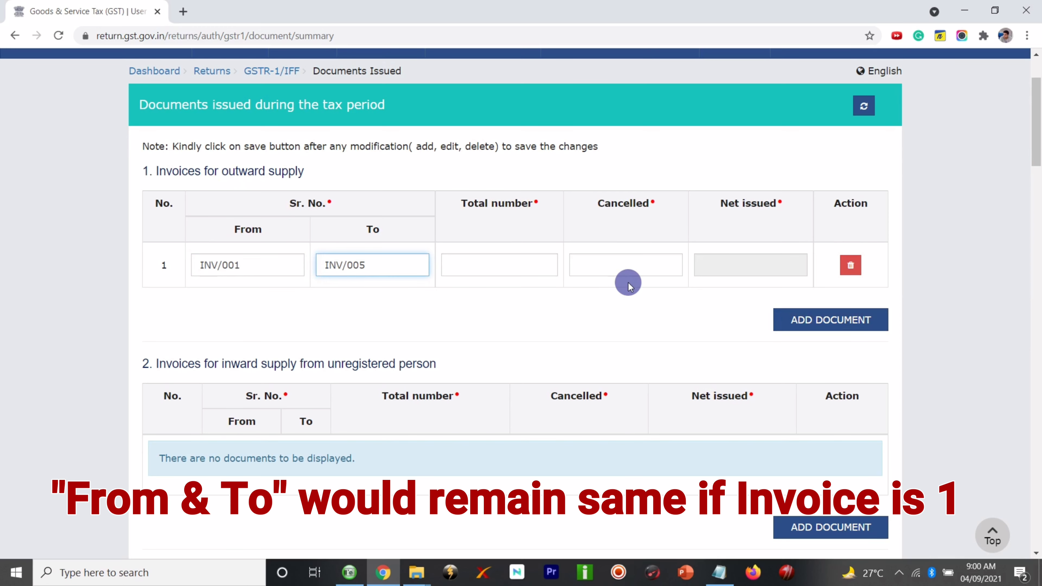
left_click(489, 268)
type("5")
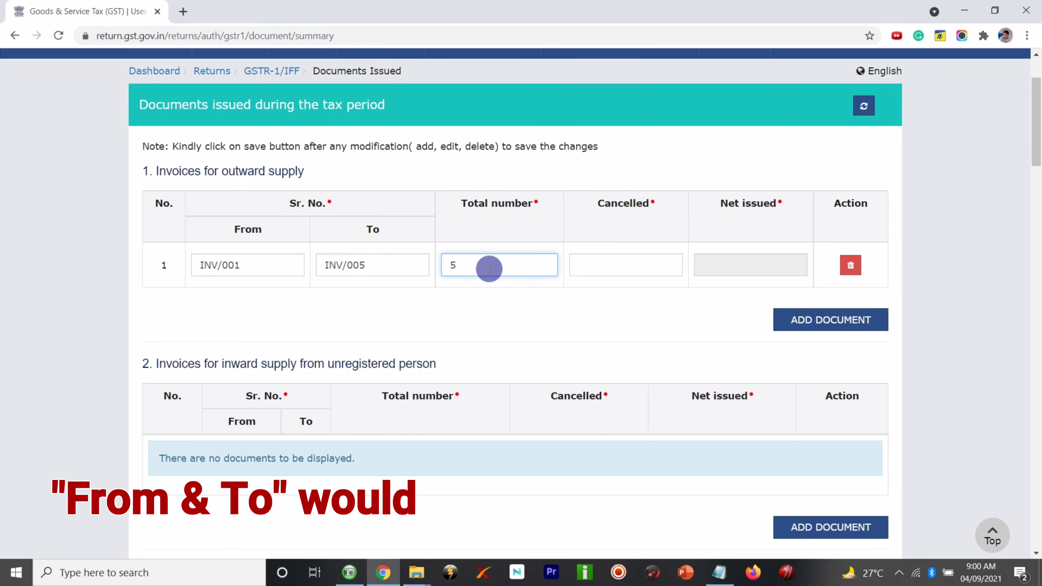
left_click(680, 267)
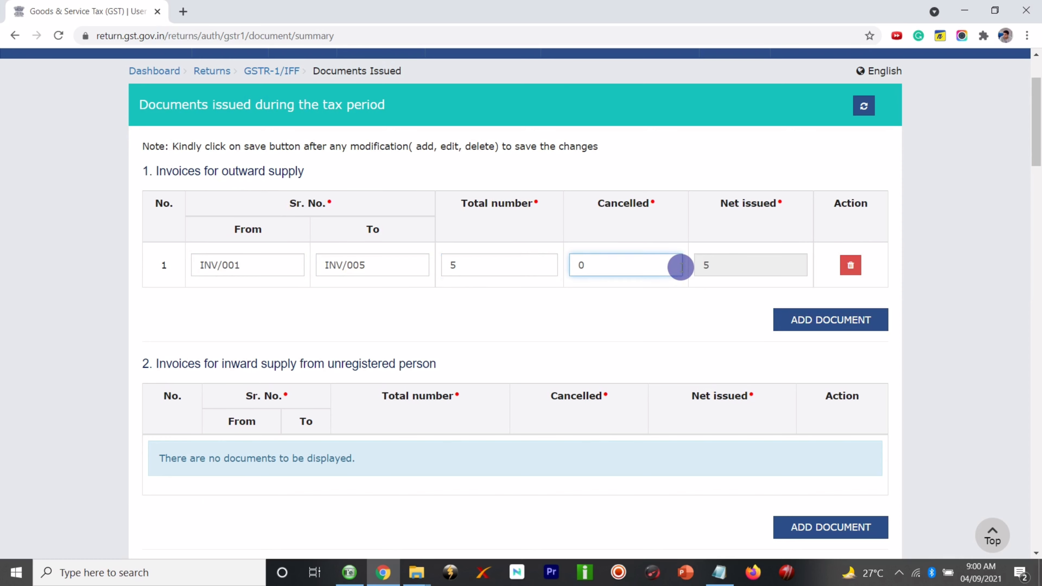
- Add a second row starting EXP/001, then delete that row and confirm with PROCEED
left_click(804, 325)
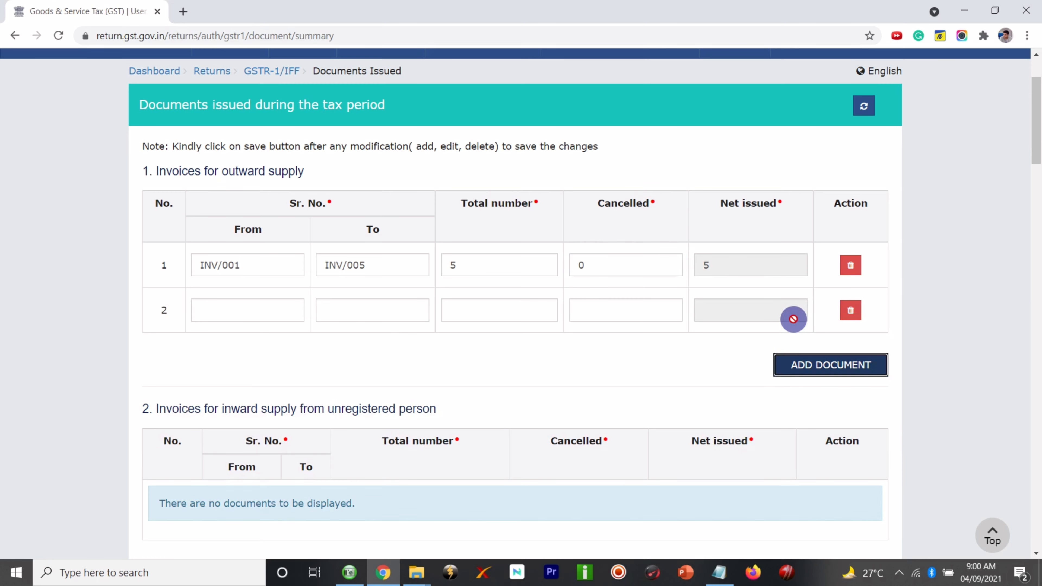
left_click(243, 306)
type("E")
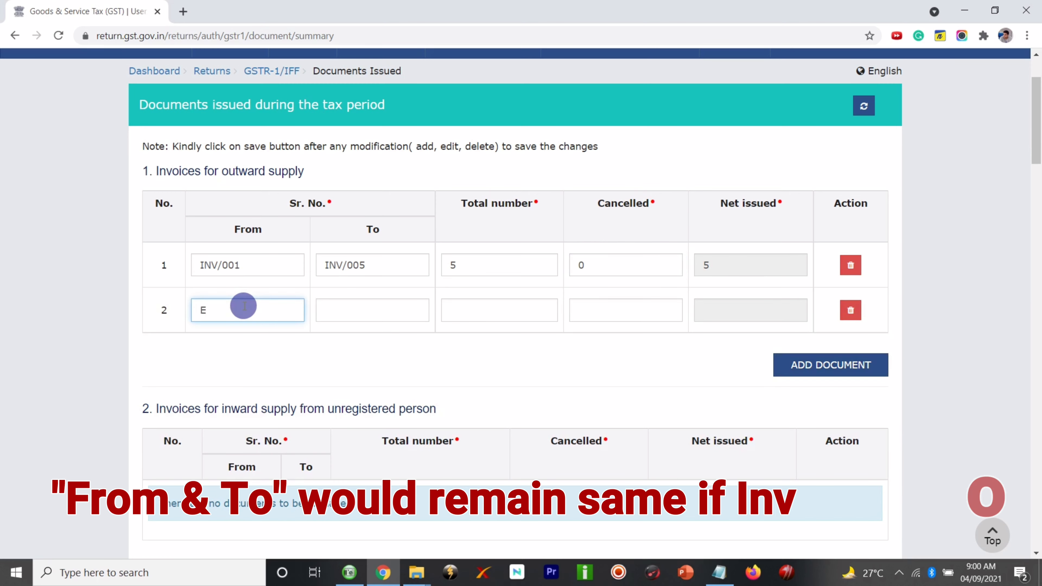
type("XP/0")
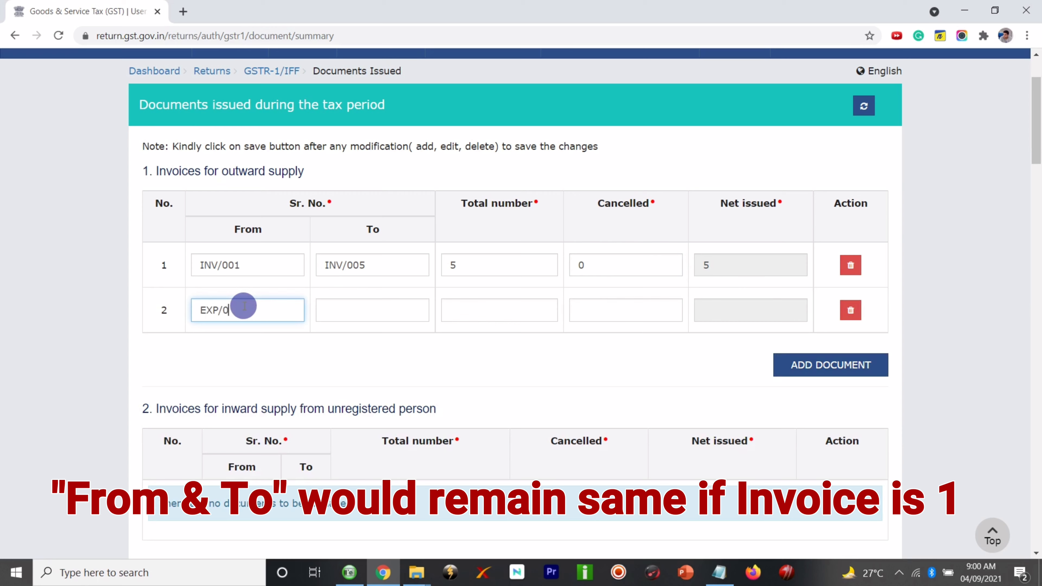
type("01")
left_click(329, 307)
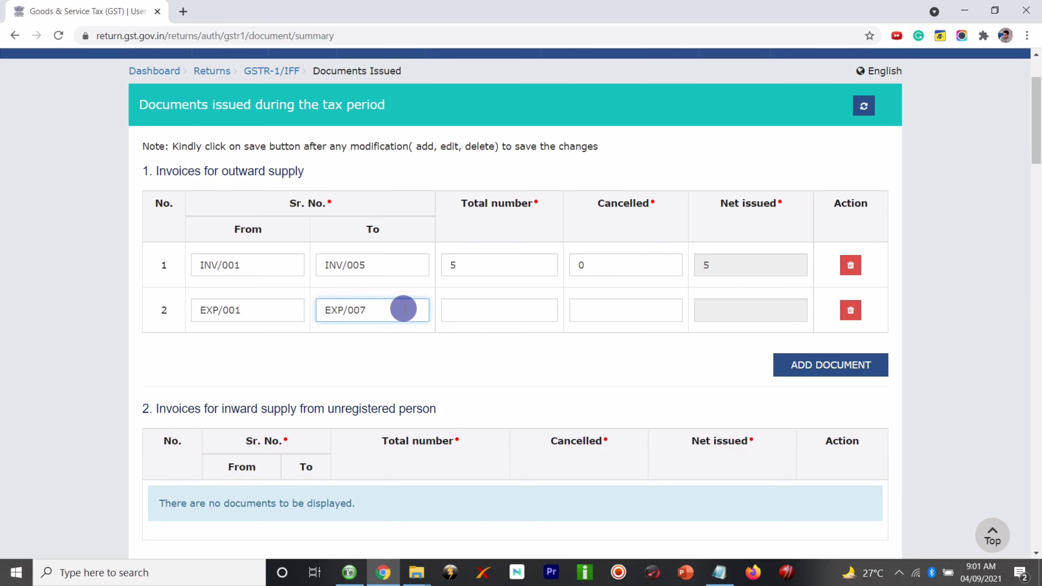
left_click(470, 311)
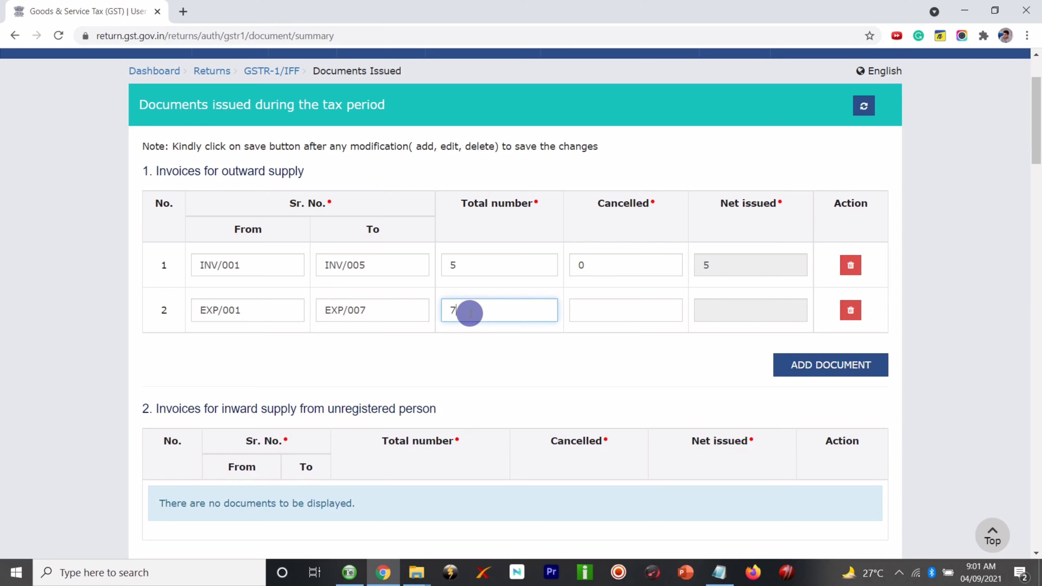
left_click(588, 311)
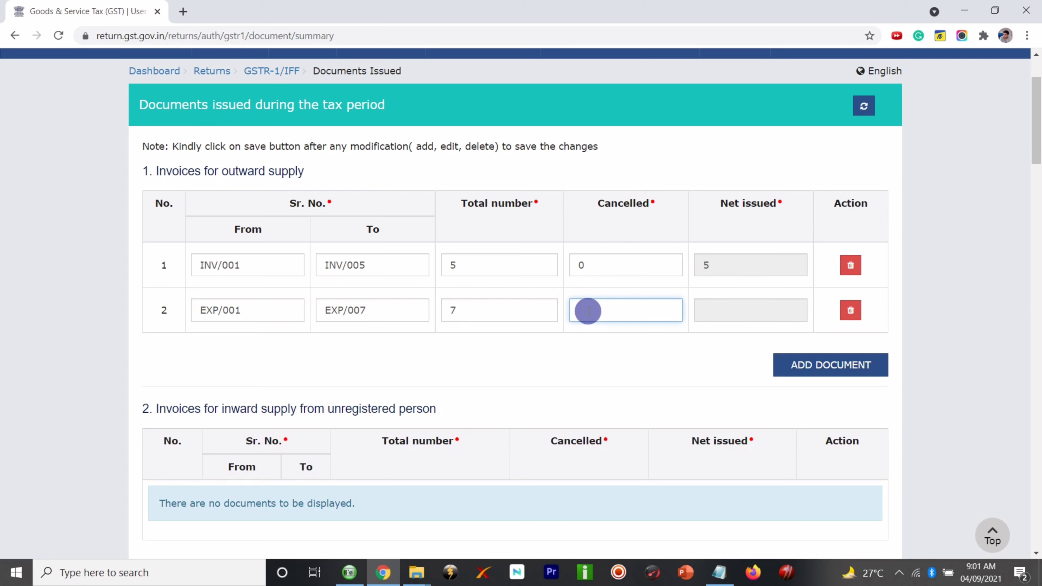
left_click(619, 347)
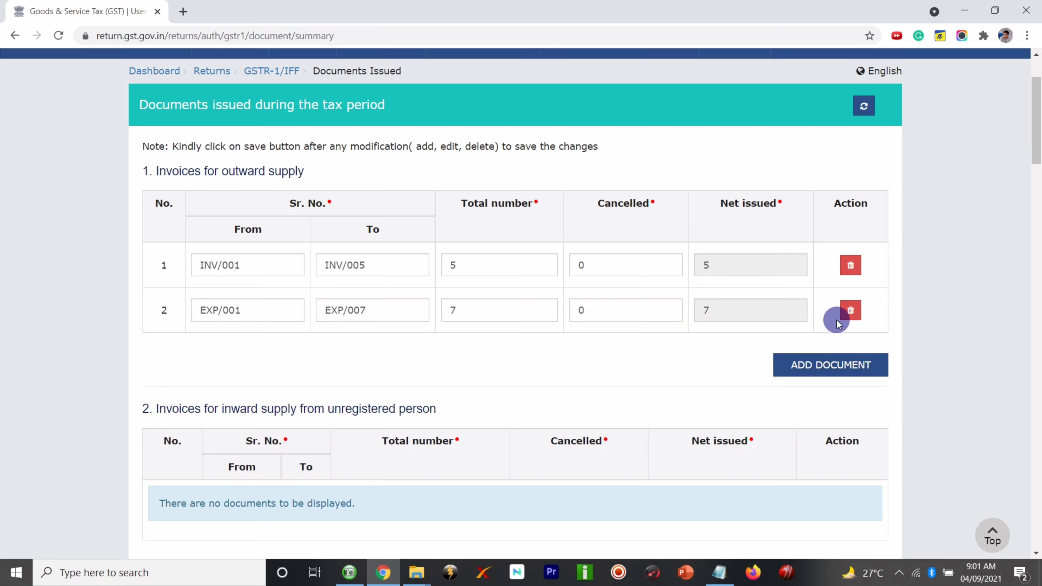
left_click(851, 310)
left_click(580, 258)
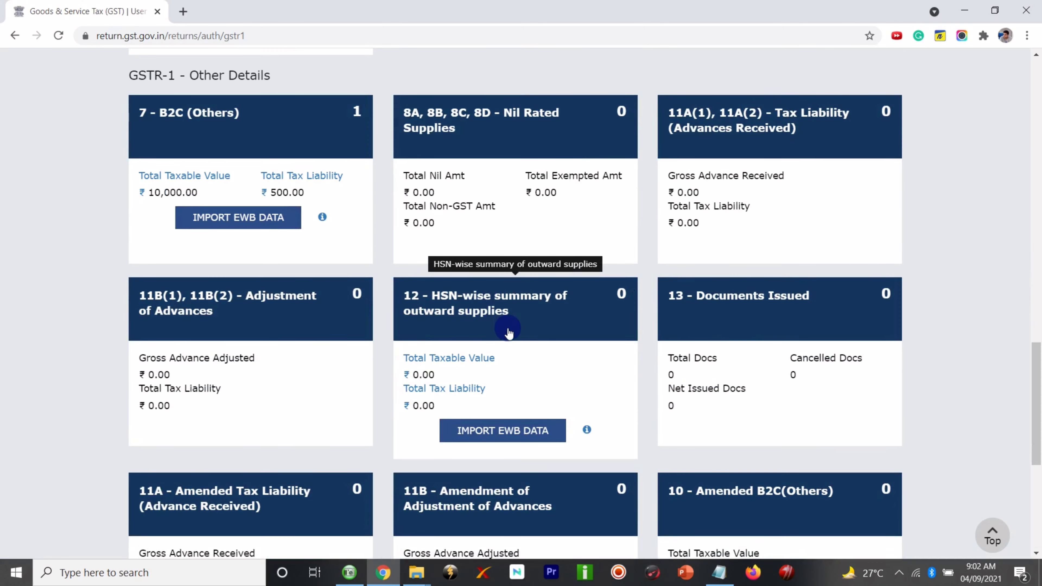
left_click(508, 310)
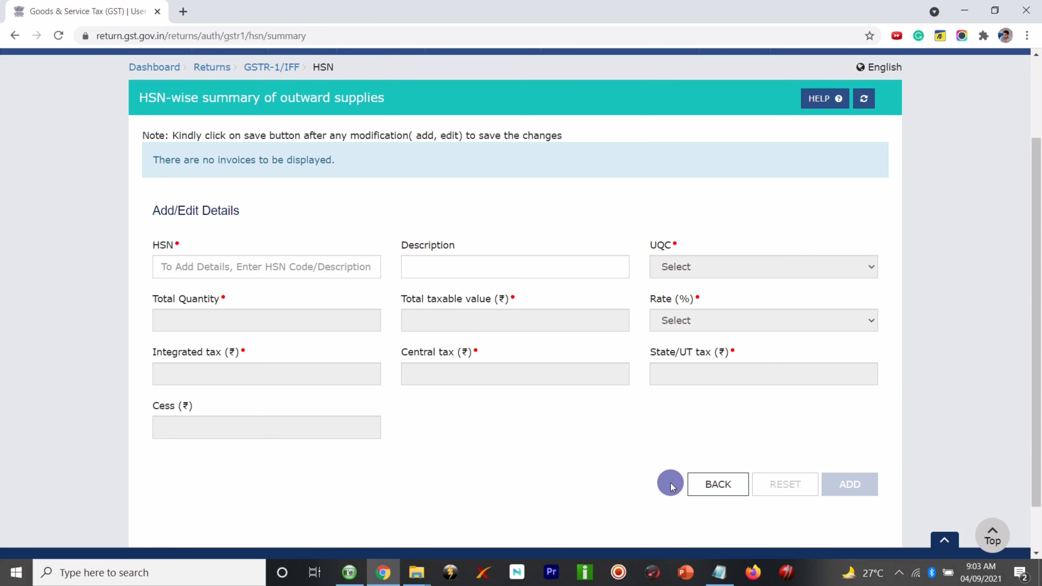
left_click(706, 484)
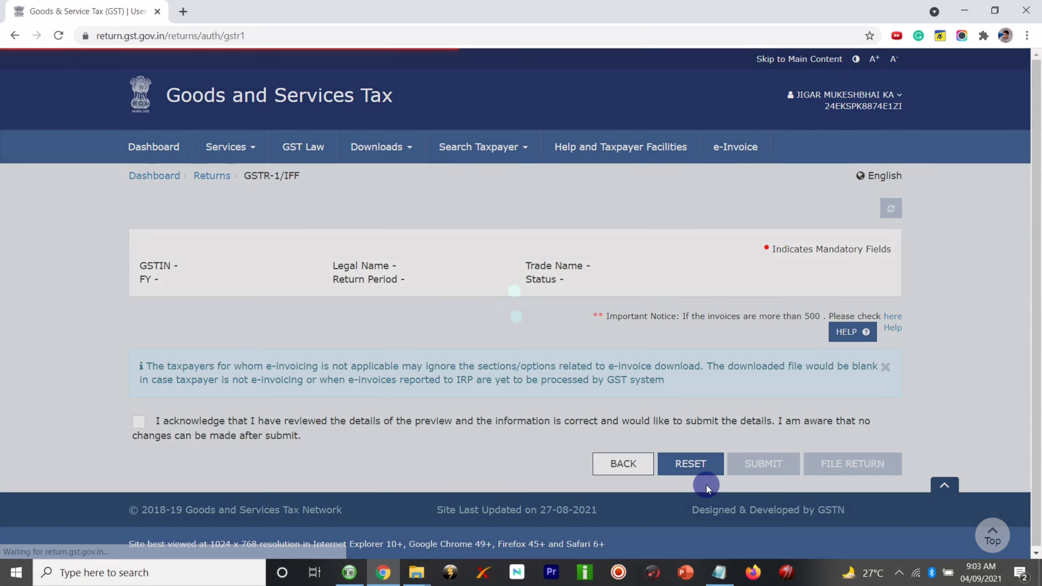
- Check the 9A - Amended Exports Invoices summary, which shows no invoices, and go back
scroll(852, 315, "down", 15)
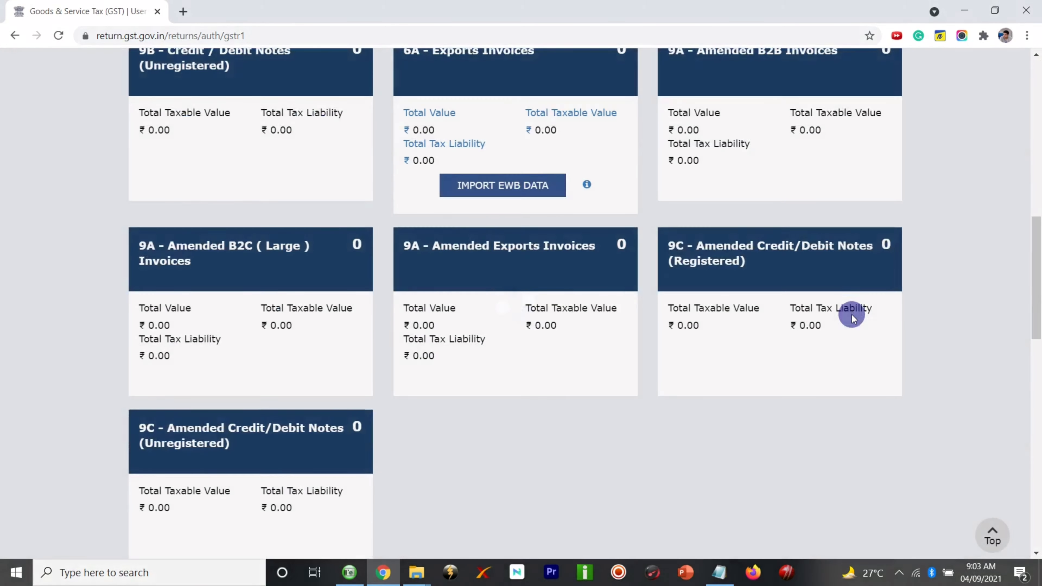
scroll(852, 316, "down", 3)
scroll(852, 316, "up", 9)
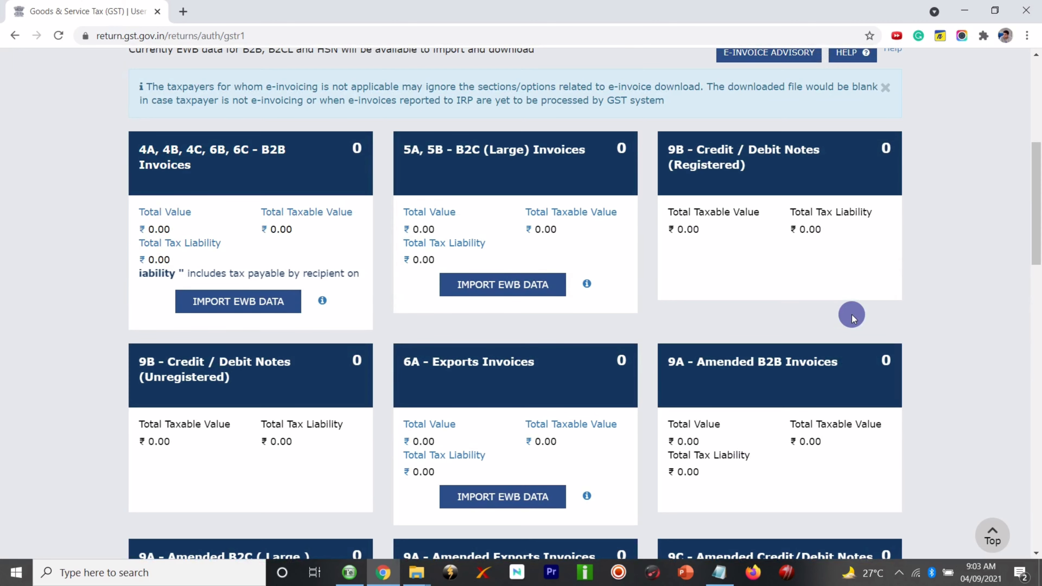
scroll(852, 314, "down", 8)
scroll(852, 315, "up", 8)
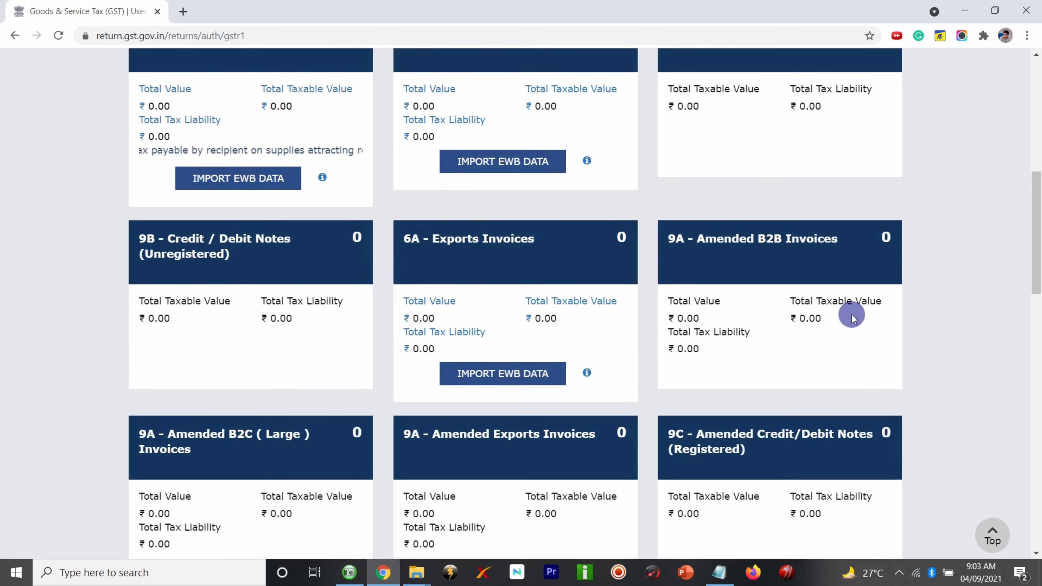
scroll(932, 289, "down", 5)
scroll(932, 289, "up", 3)
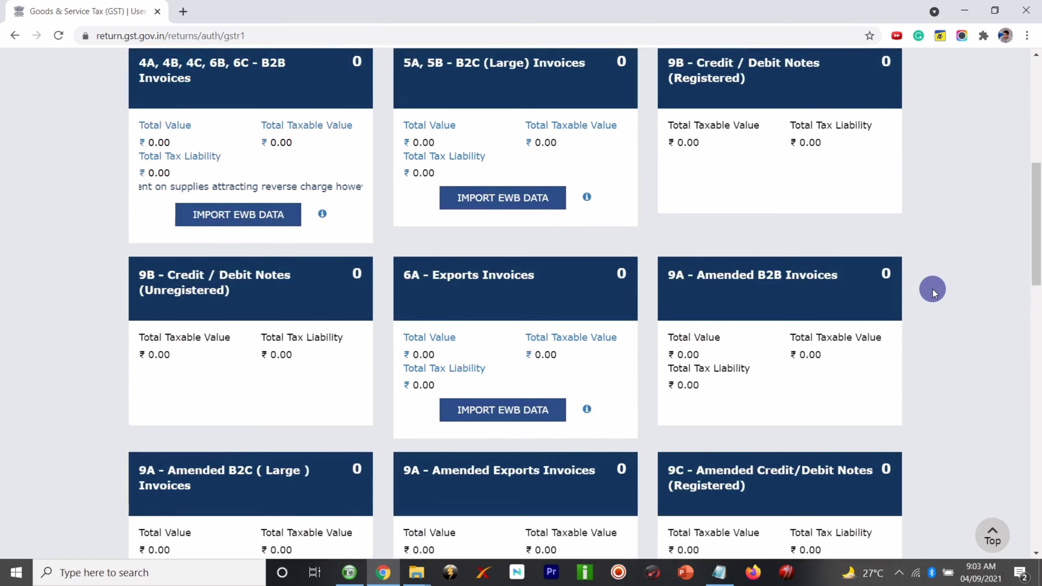
scroll(933, 265, "down", 15)
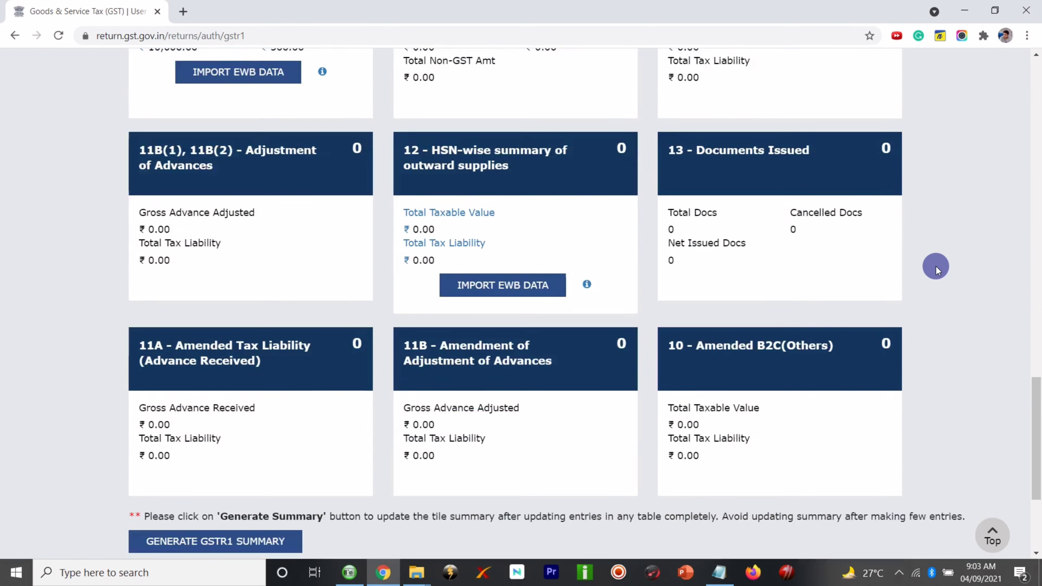
scroll(937, 270, "up", 2)
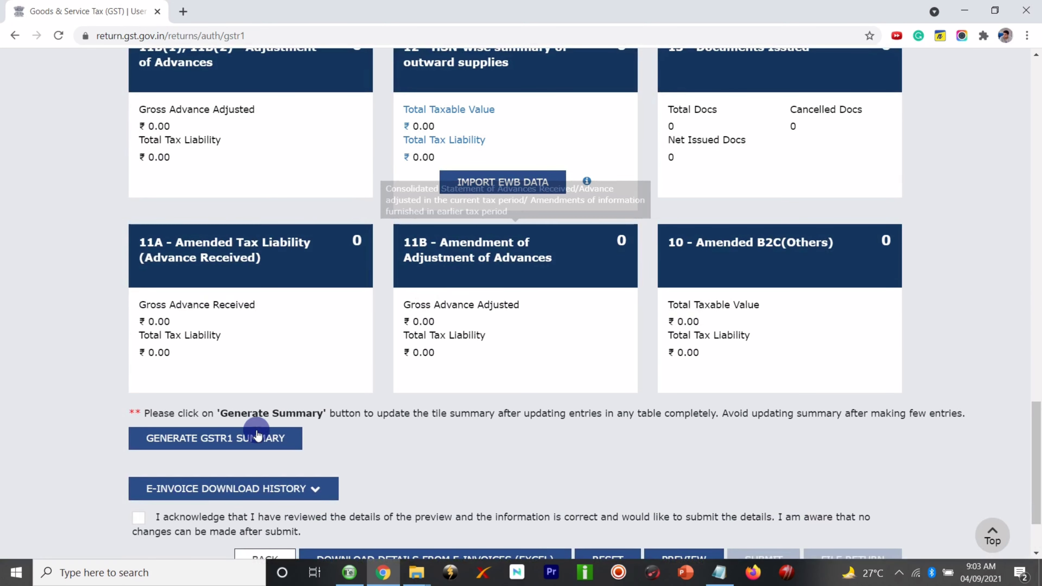
scroll(400, 402, "up", 7)
scroll(406, 399, "up", 4)
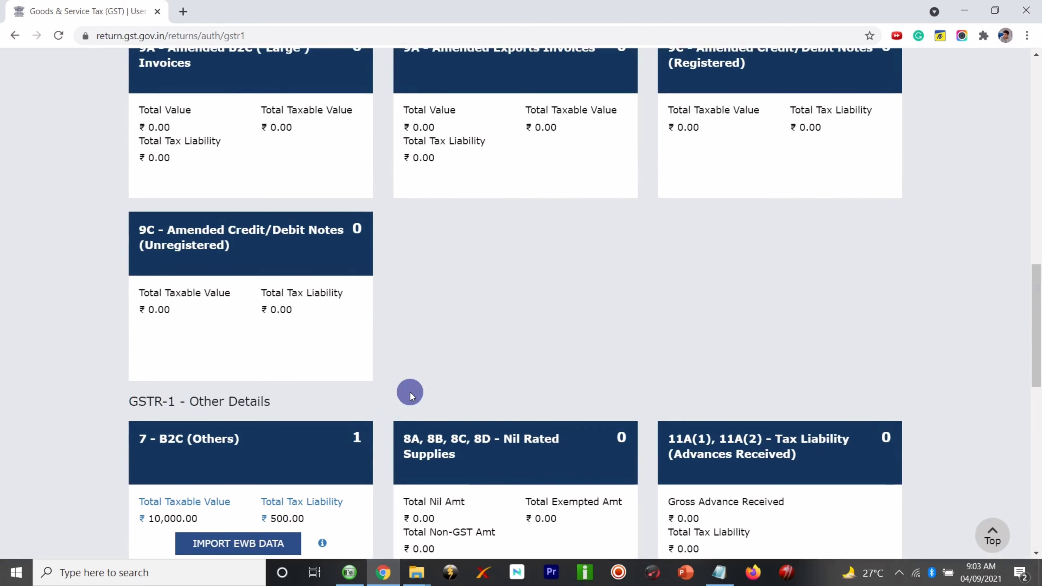
scroll(578, 330, "down", 5)
scroll(691, 409, "down", 5)
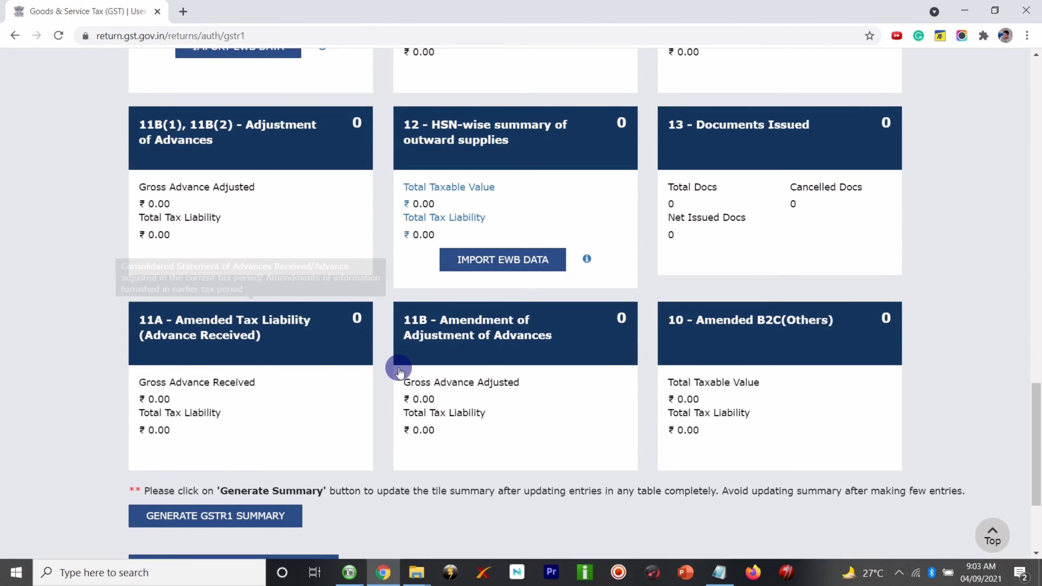
scroll(28, 238, "up", 2)
scroll(29, 237, "up", 17)
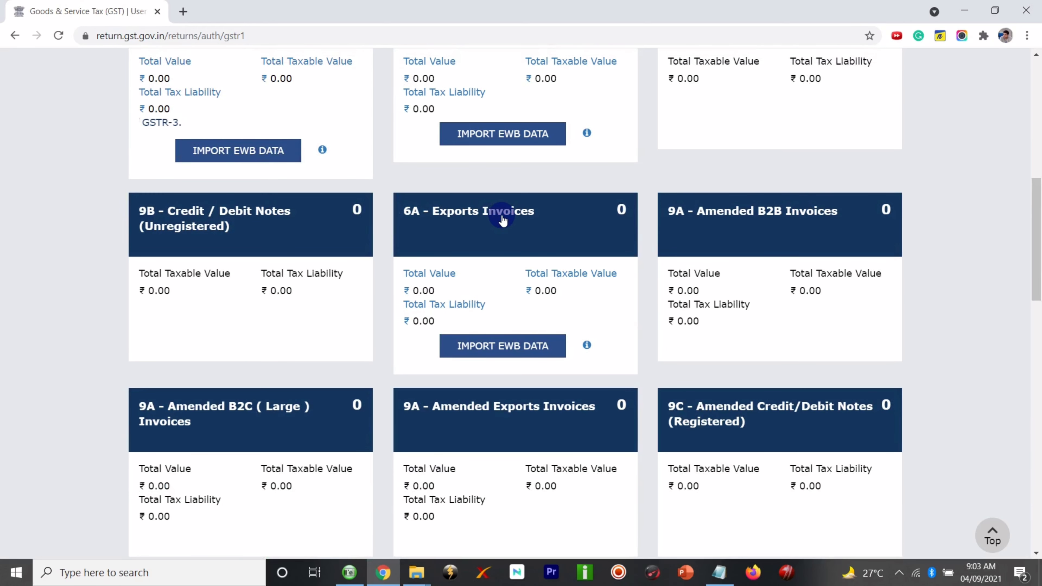
scroll(502, 221, "down", 3)
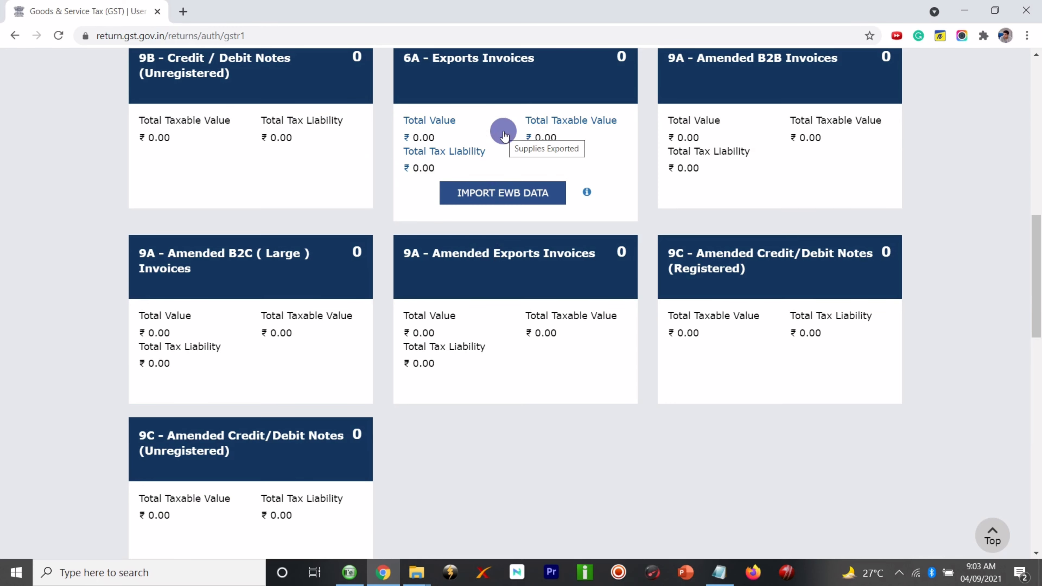
left_click(442, 372)
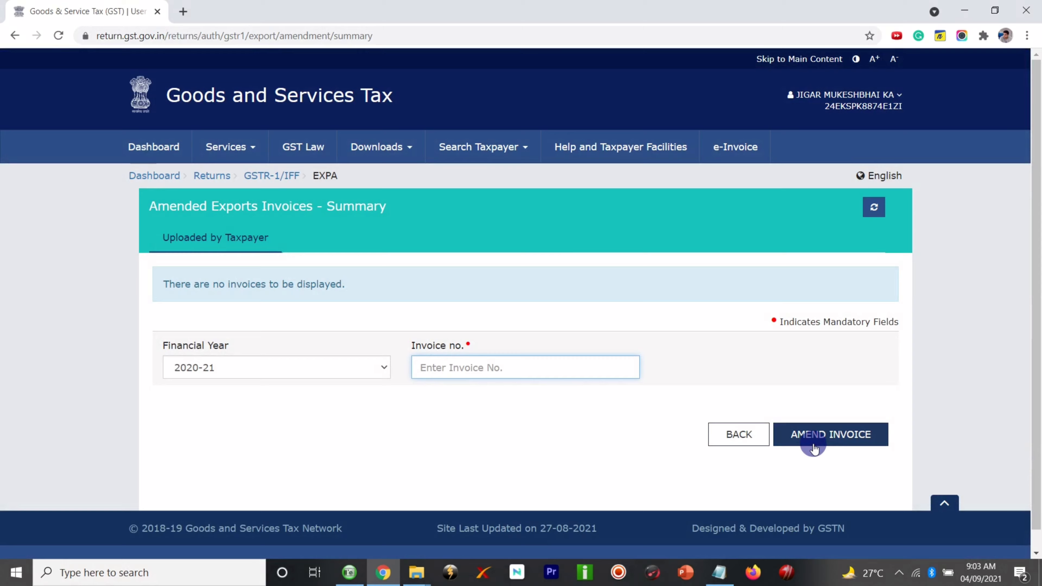
left_click(753, 441)
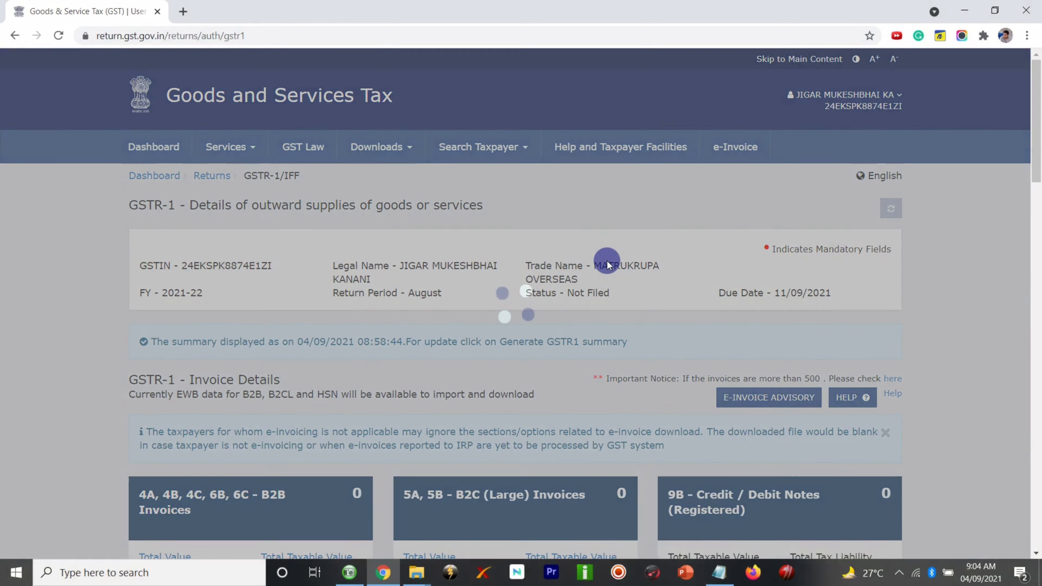
- Review the bottom of the GSTR-1 page: 11A, 11B and 10 - Amended B2C(Others) tiles at ₹0.00
scroll(607, 260, "down", 15)
scroll(607, 263, "down", 5)
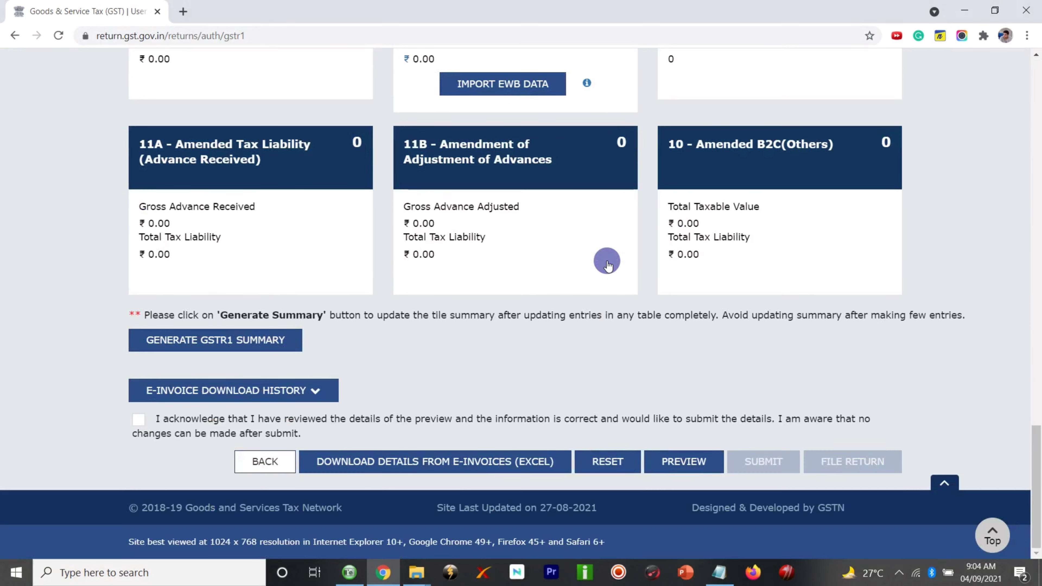
scroll(607, 263, "up", 4)
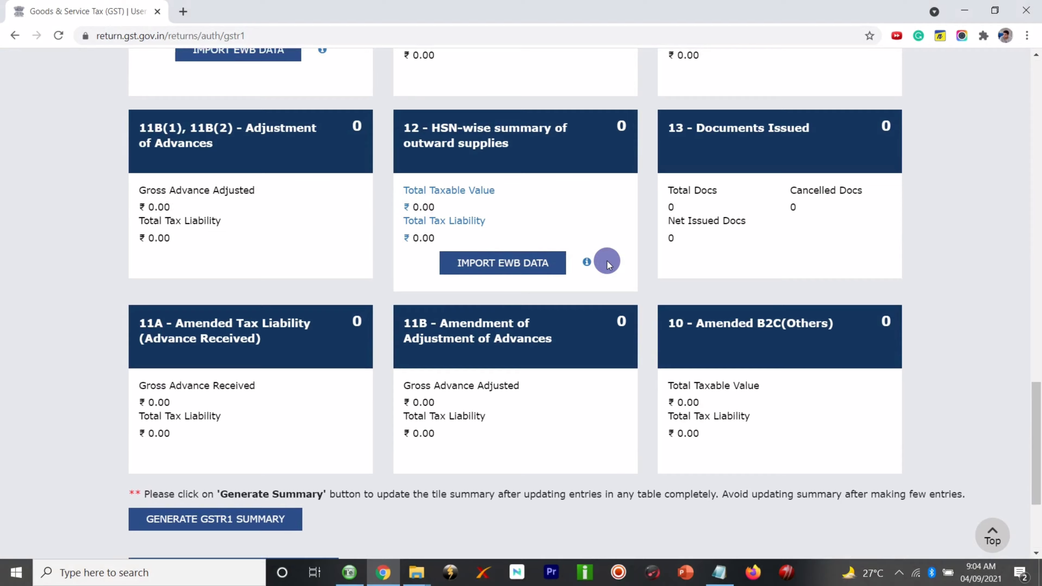
scroll(607, 263, "up", 10)
scroll(609, 265, "up", 8)
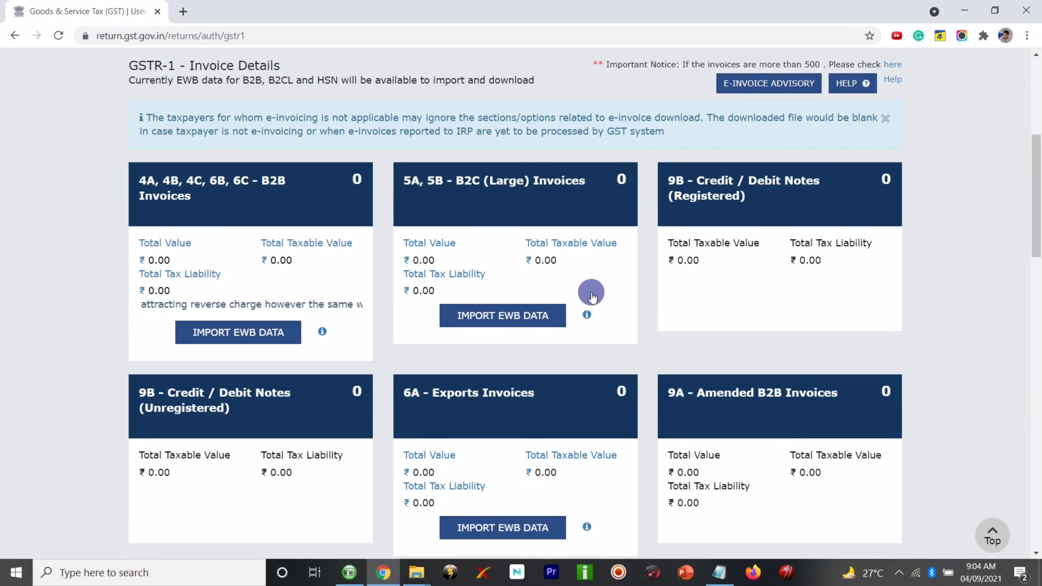
key("End")
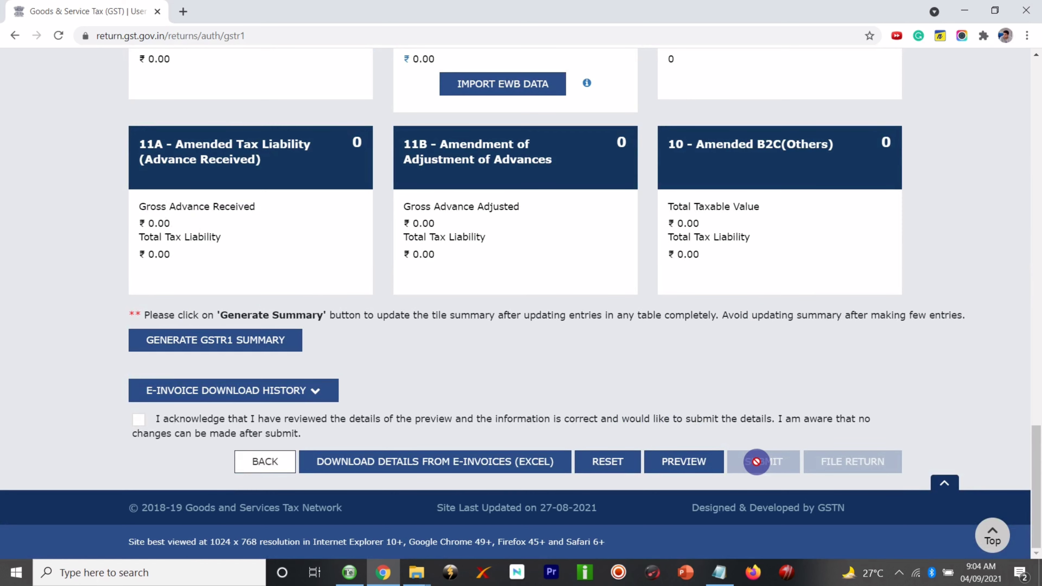
scroll(723, 372, "up", 1)
scroll(722, 372, "up", 1)
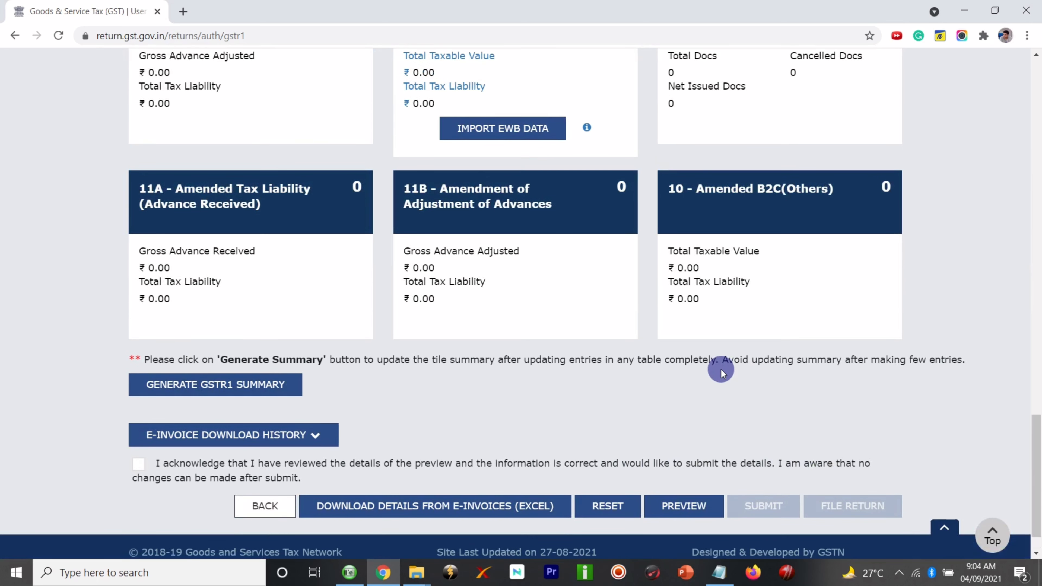
left_click(139, 460)
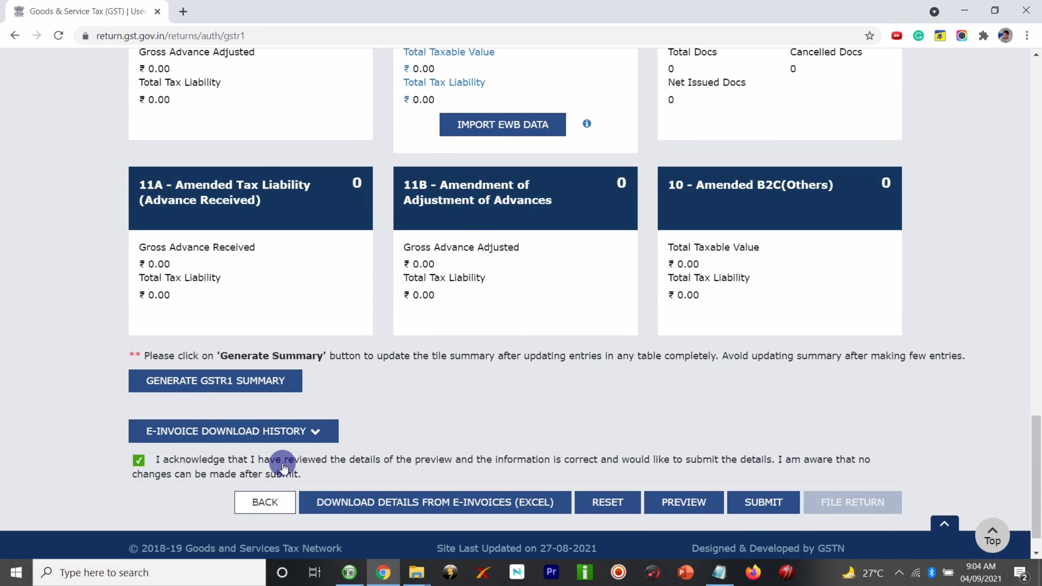
left_click(139, 460)
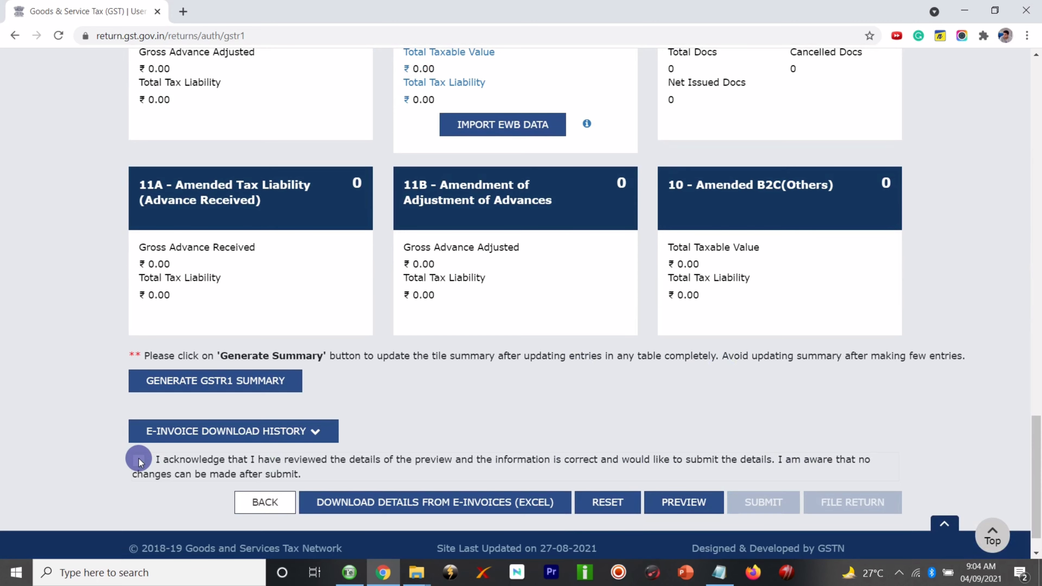
scroll(572, 408, "up", 15)
scroll(573, 414, "up", 16)
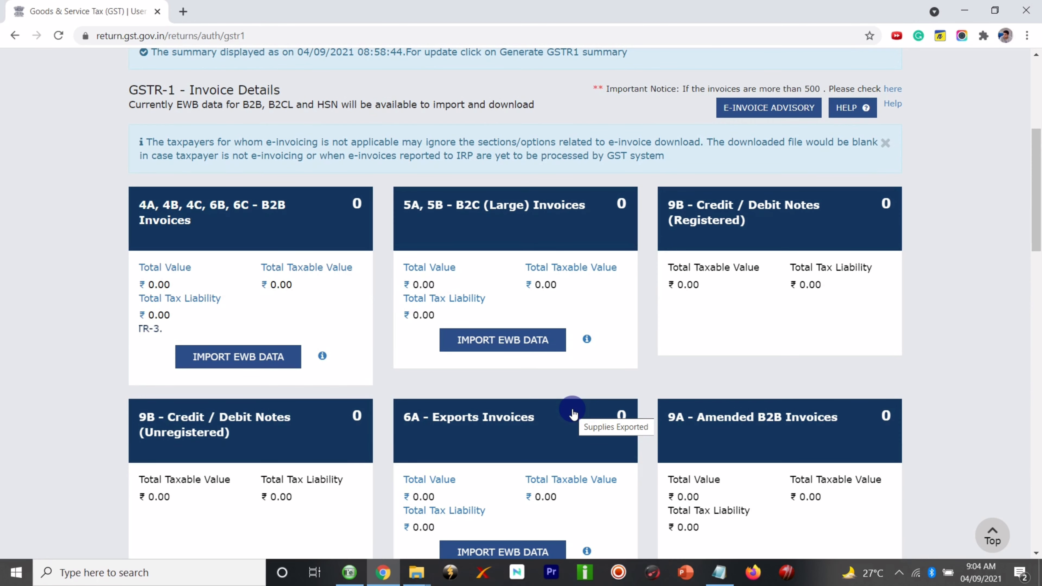
scroll(573, 412, "down", 5)
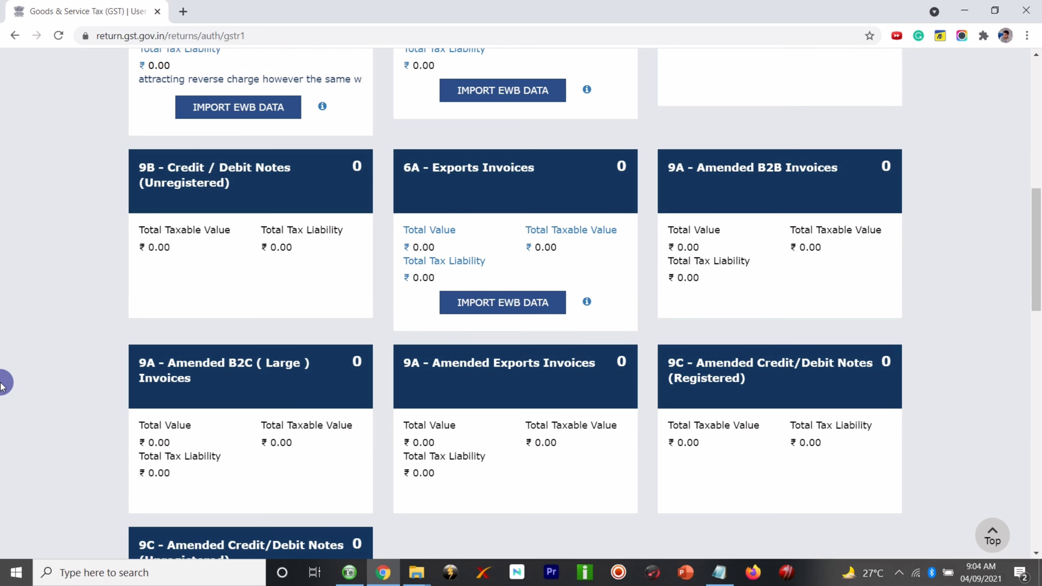
scroll(2, 386, "down", 7)
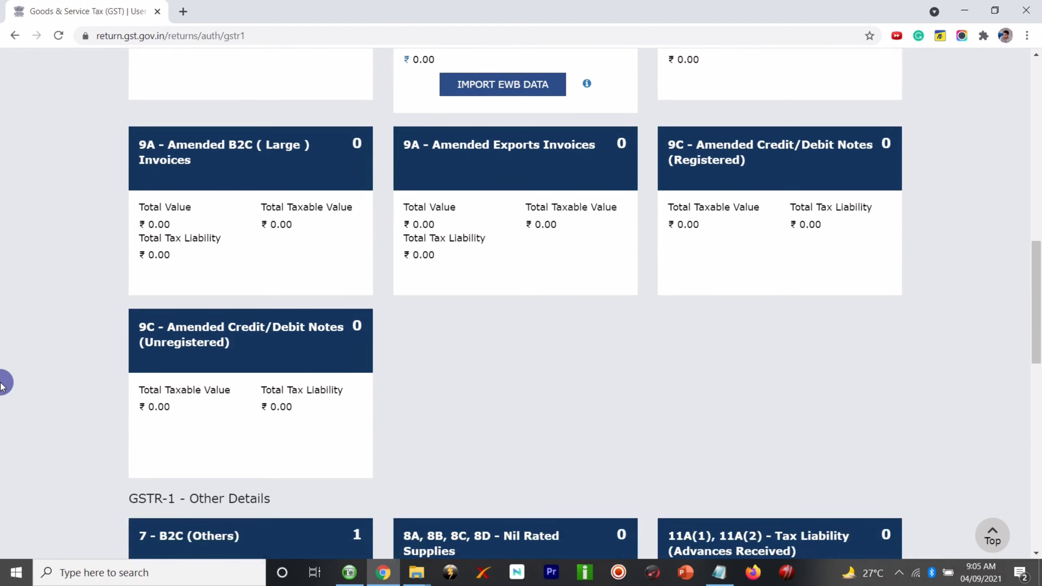
scroll(2, 385, "down", 1)
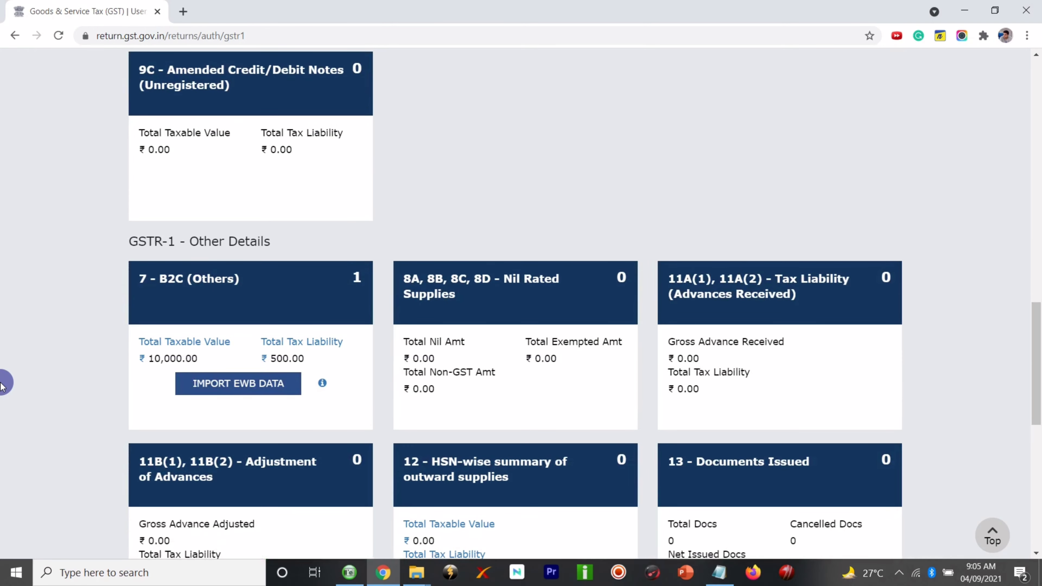
scroll(2, 386, "up", 10)
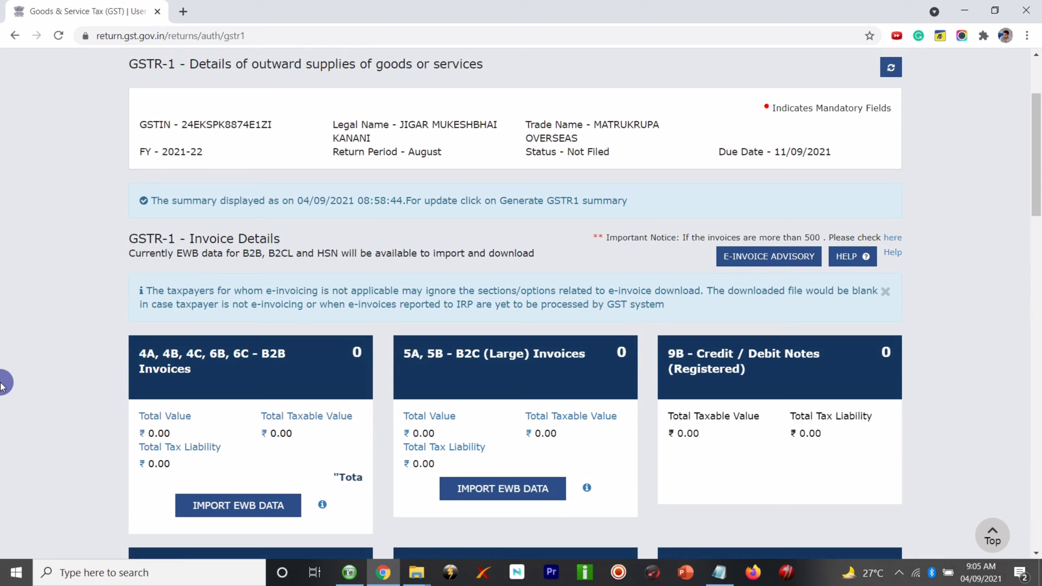
scroll(3, 386, "down", 15)
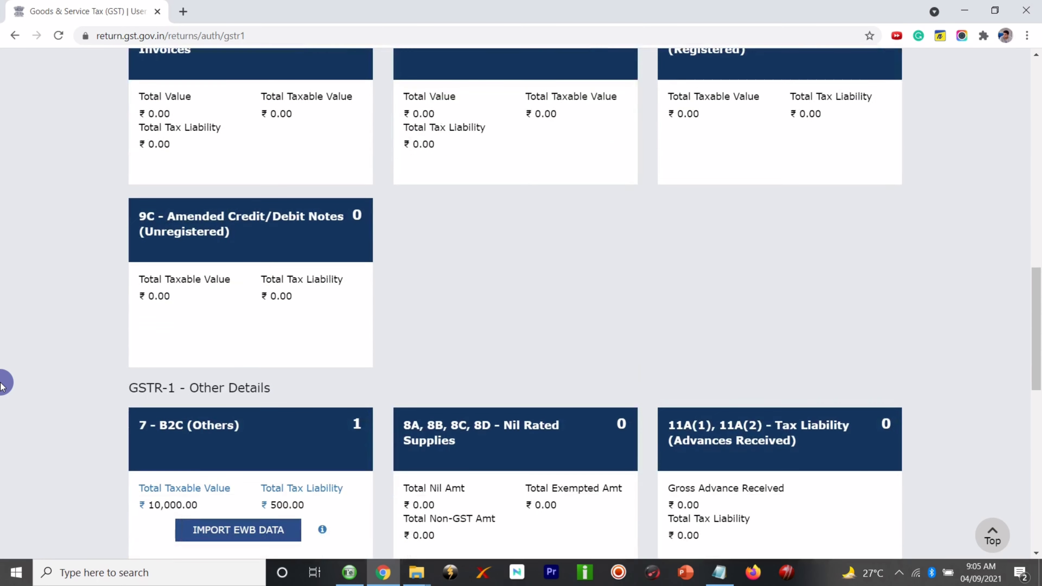
scroll(4, 385, "down", 7)
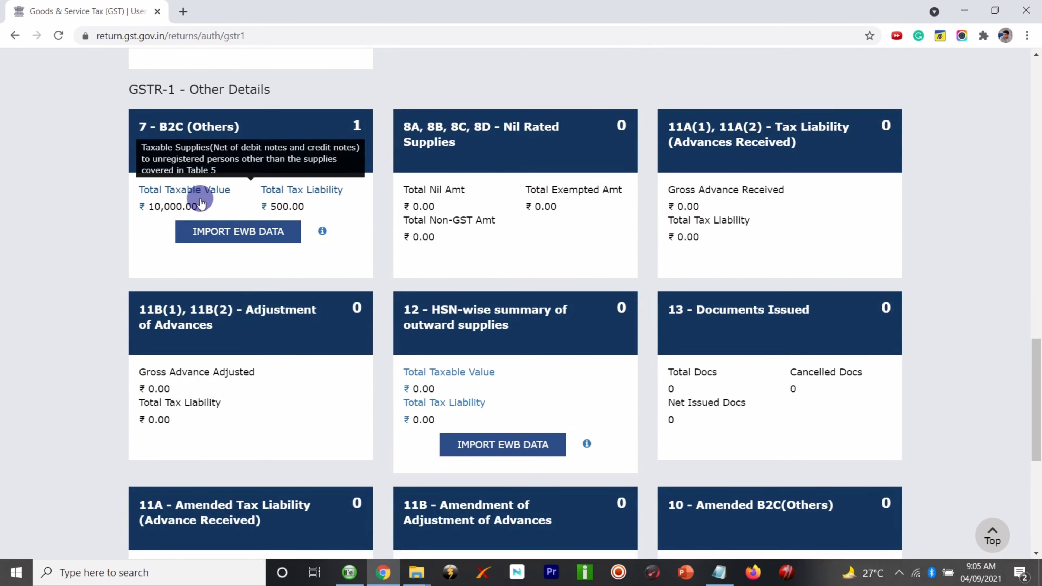
scroll(201, 203, "down", 6)
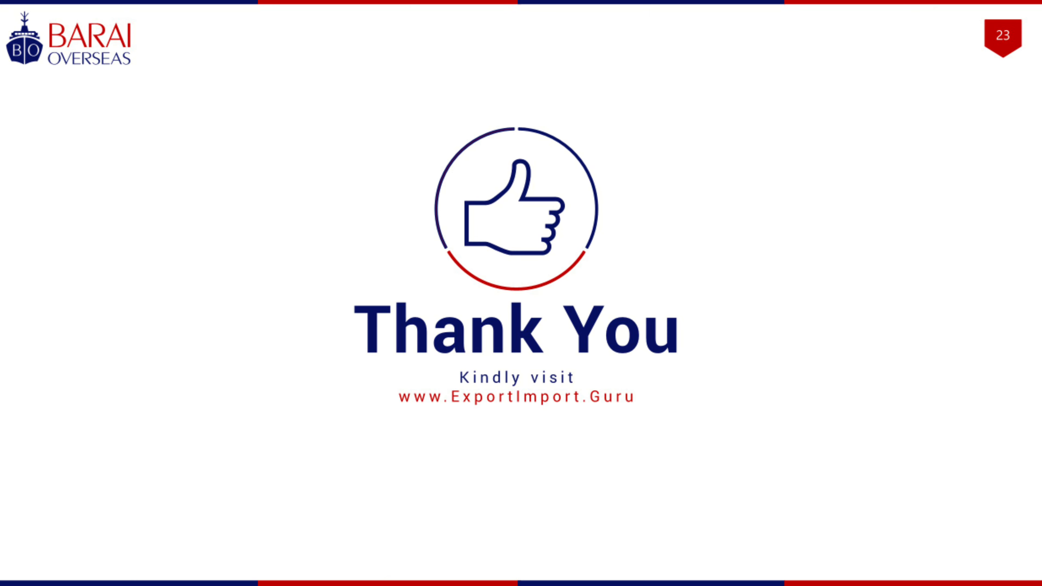